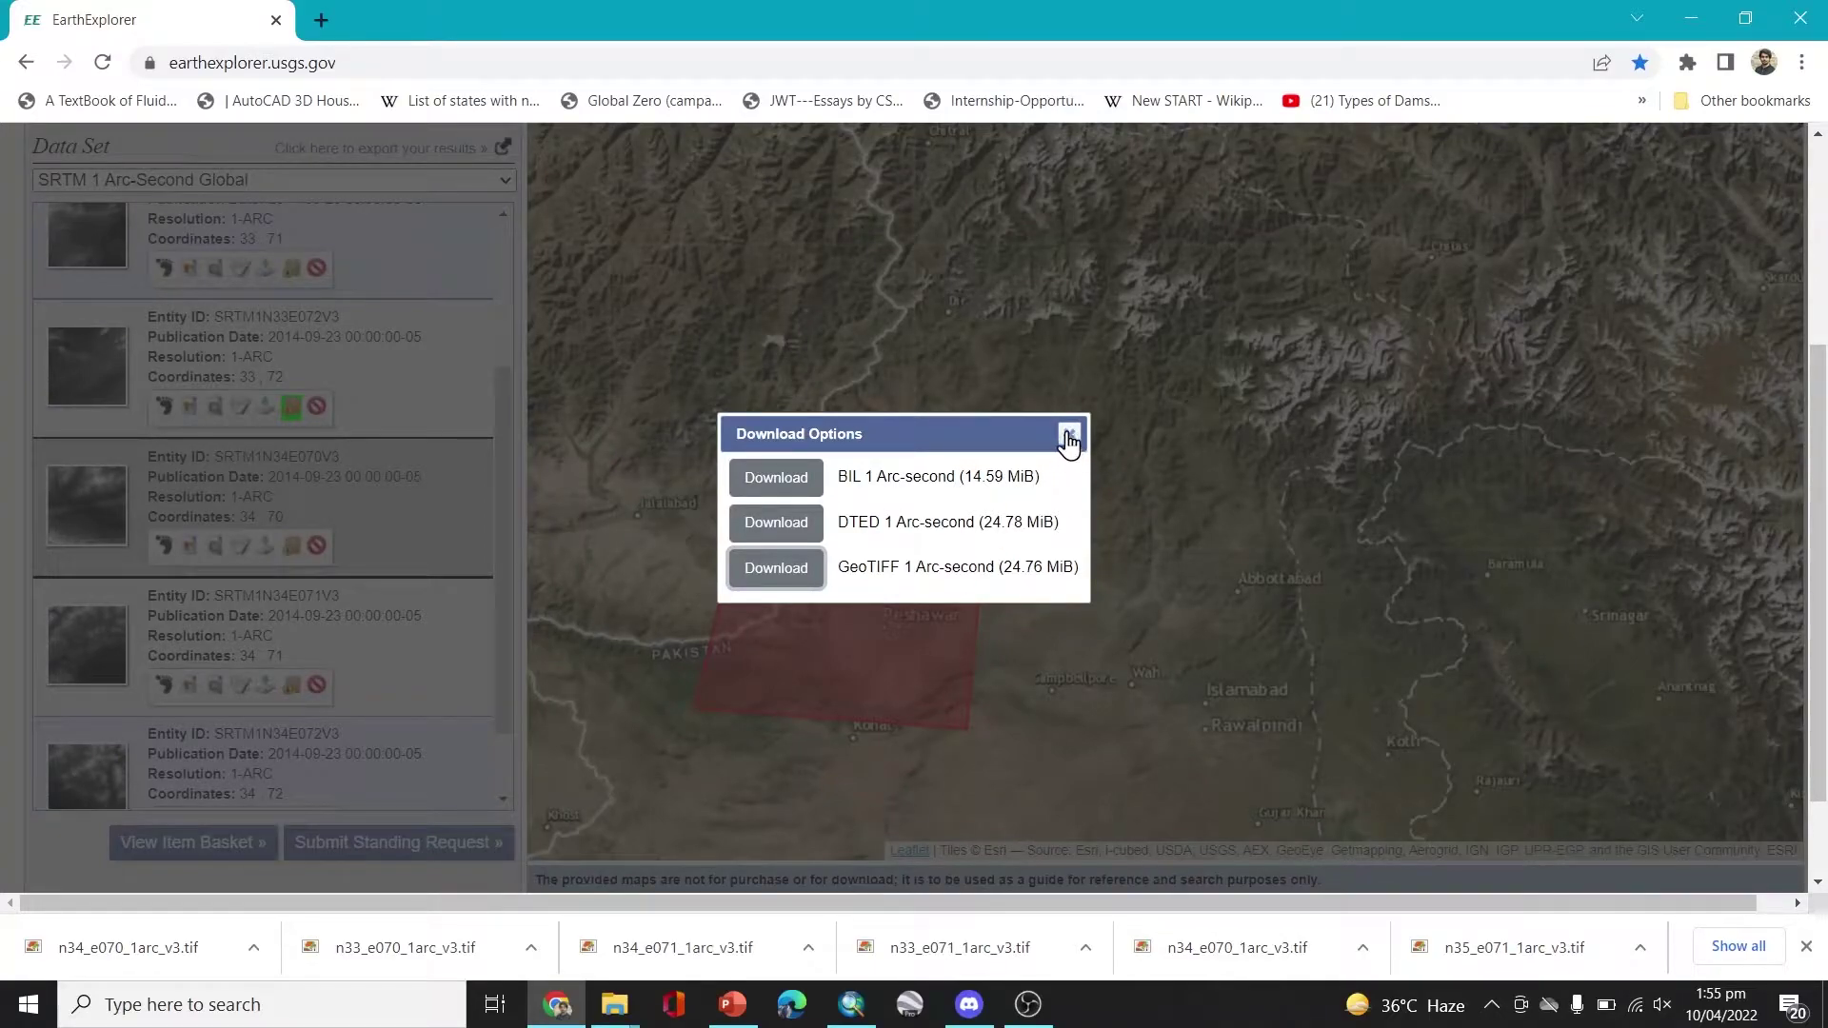
Dismiss EarthExplorer's Download Options and switch to the SRTM folder window in File Explorer
{"action": "left_click", "coordinate": [1068, 438]}
{"action": "mouse_move", "coordinate": [614, 1004]}
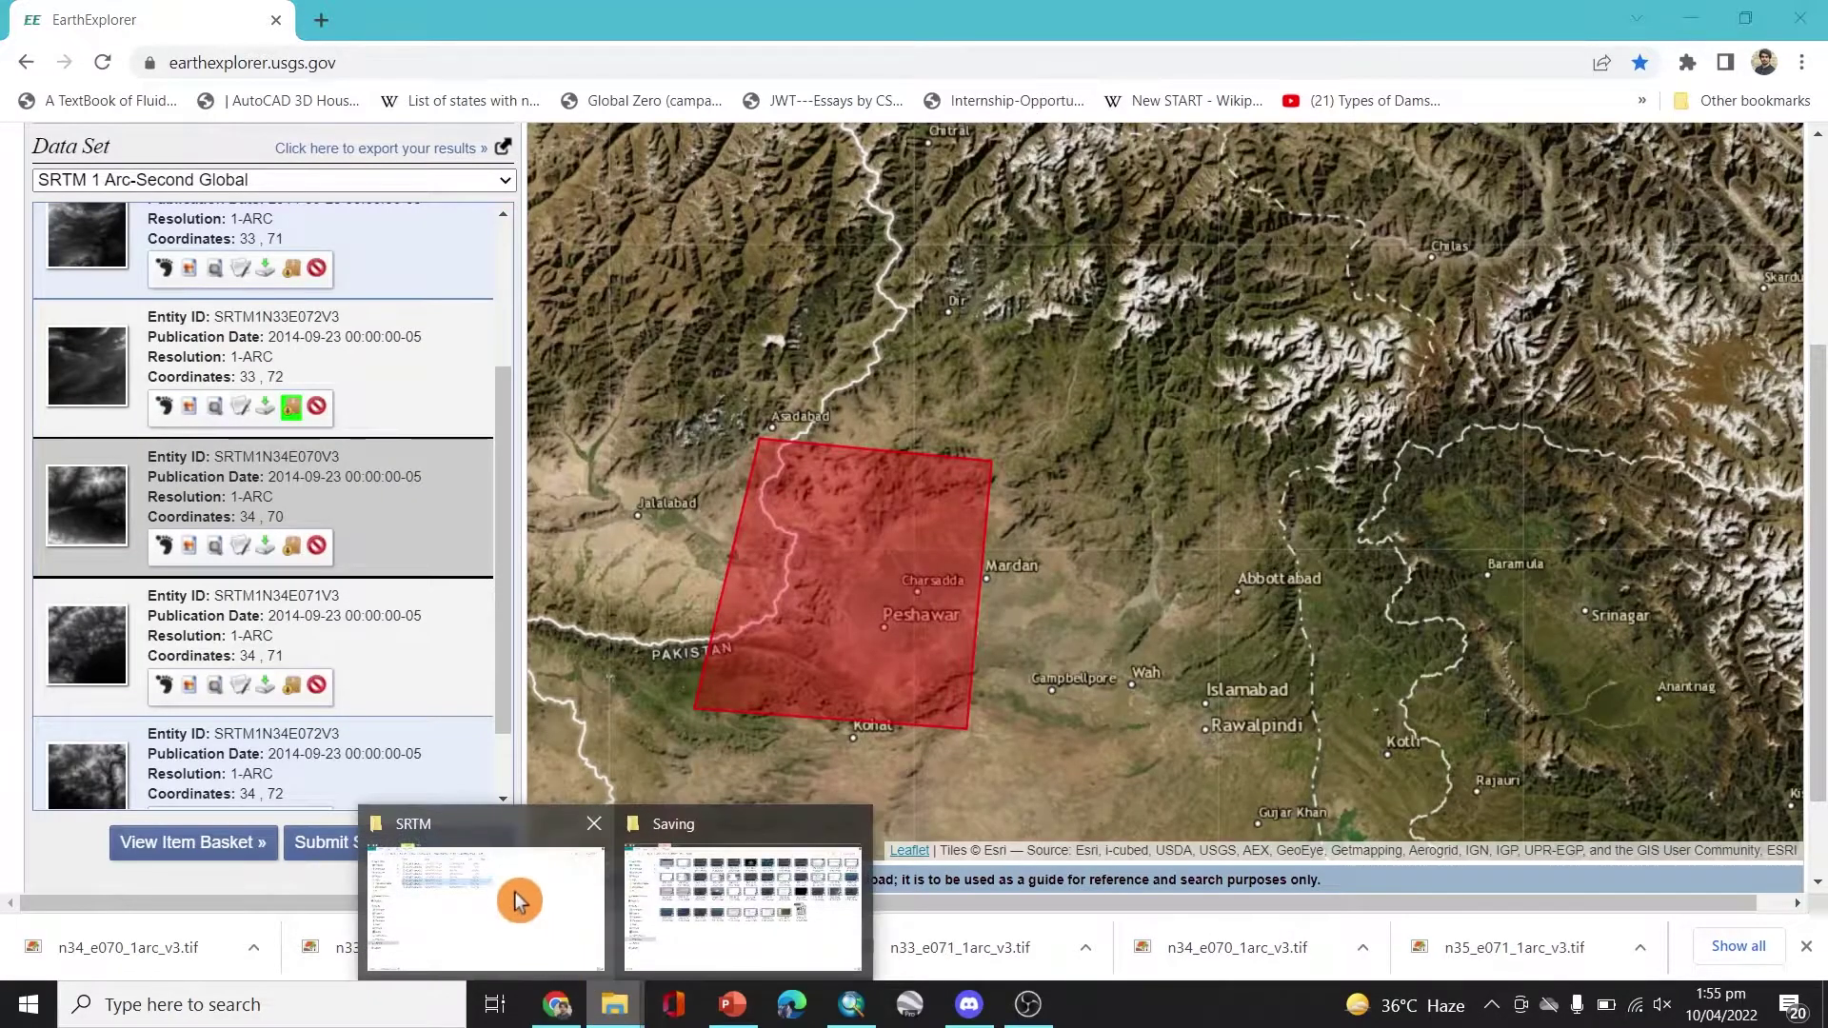
{"action": "left_click", "coordinate": [524, 905]}
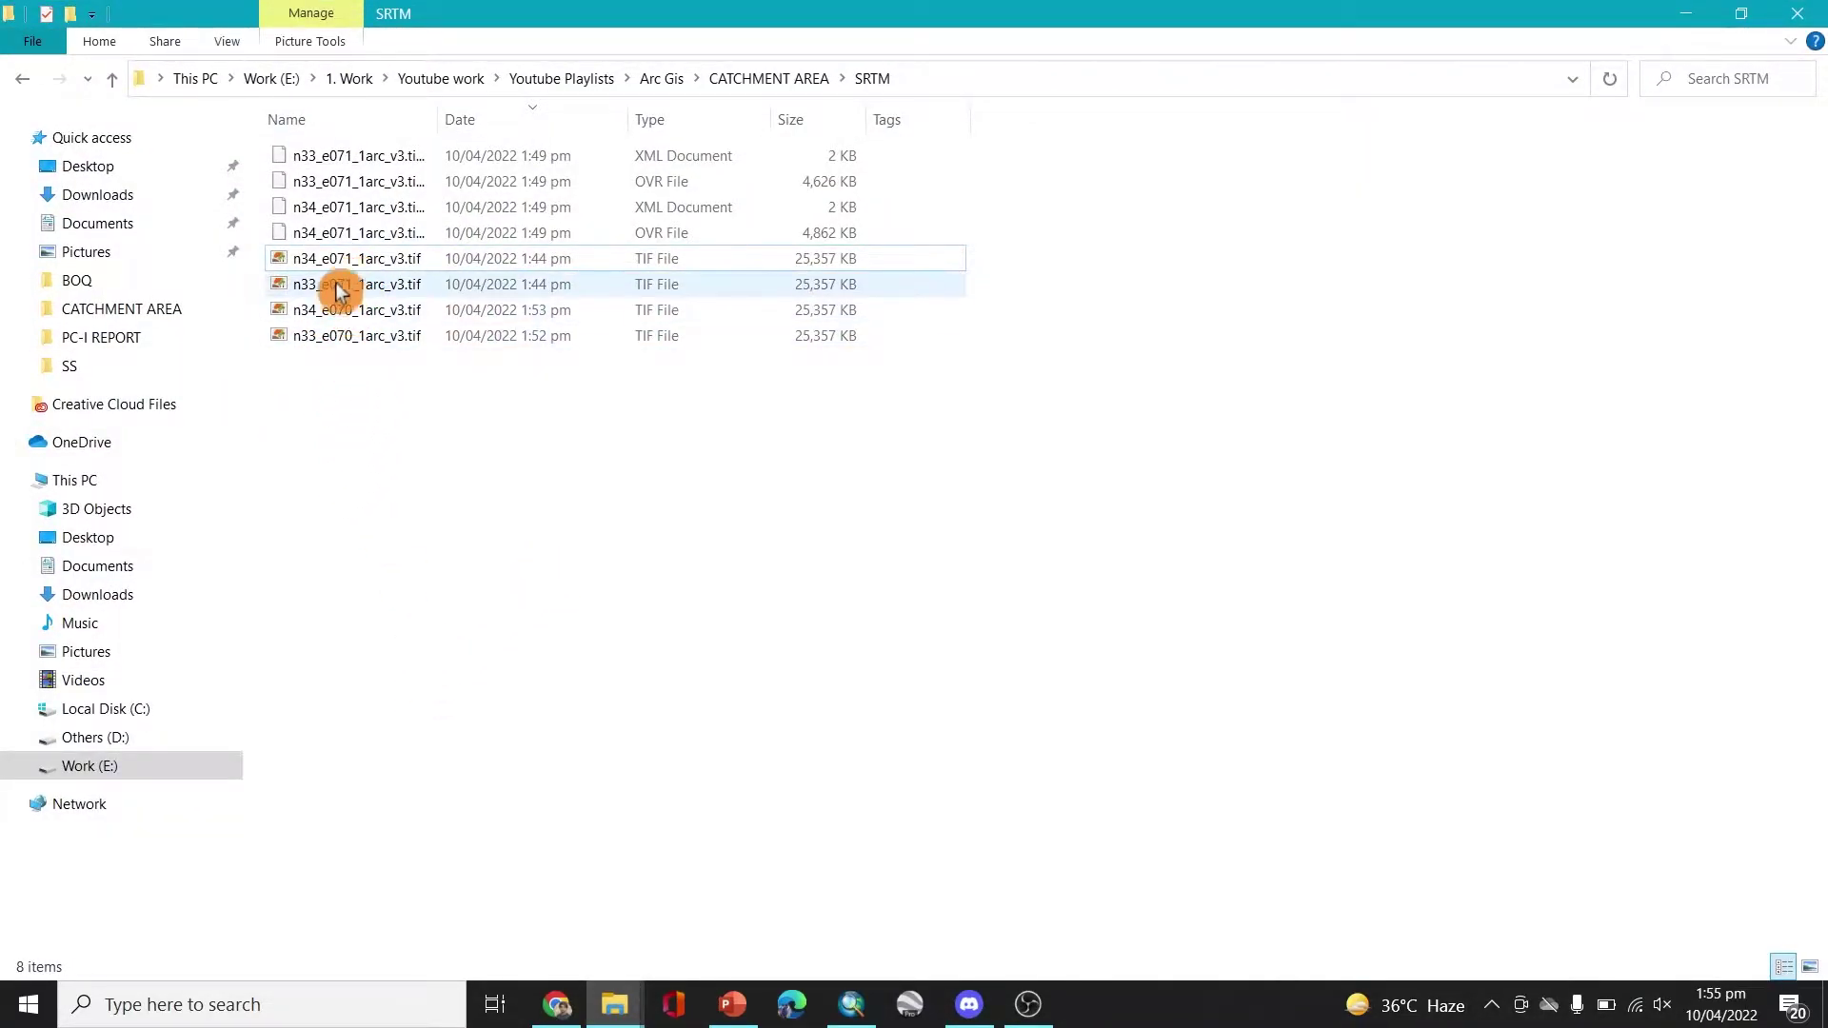
Drag n34_e070_1arc_v3.tif and n33_e070_1arc_v3.tif from the SRTM folder into the ArcMap map
{"action": "left_click", "coordinate": [358, 316]}
{"action": "left_click", "coordinate": [358, 339], "text": "shift"}
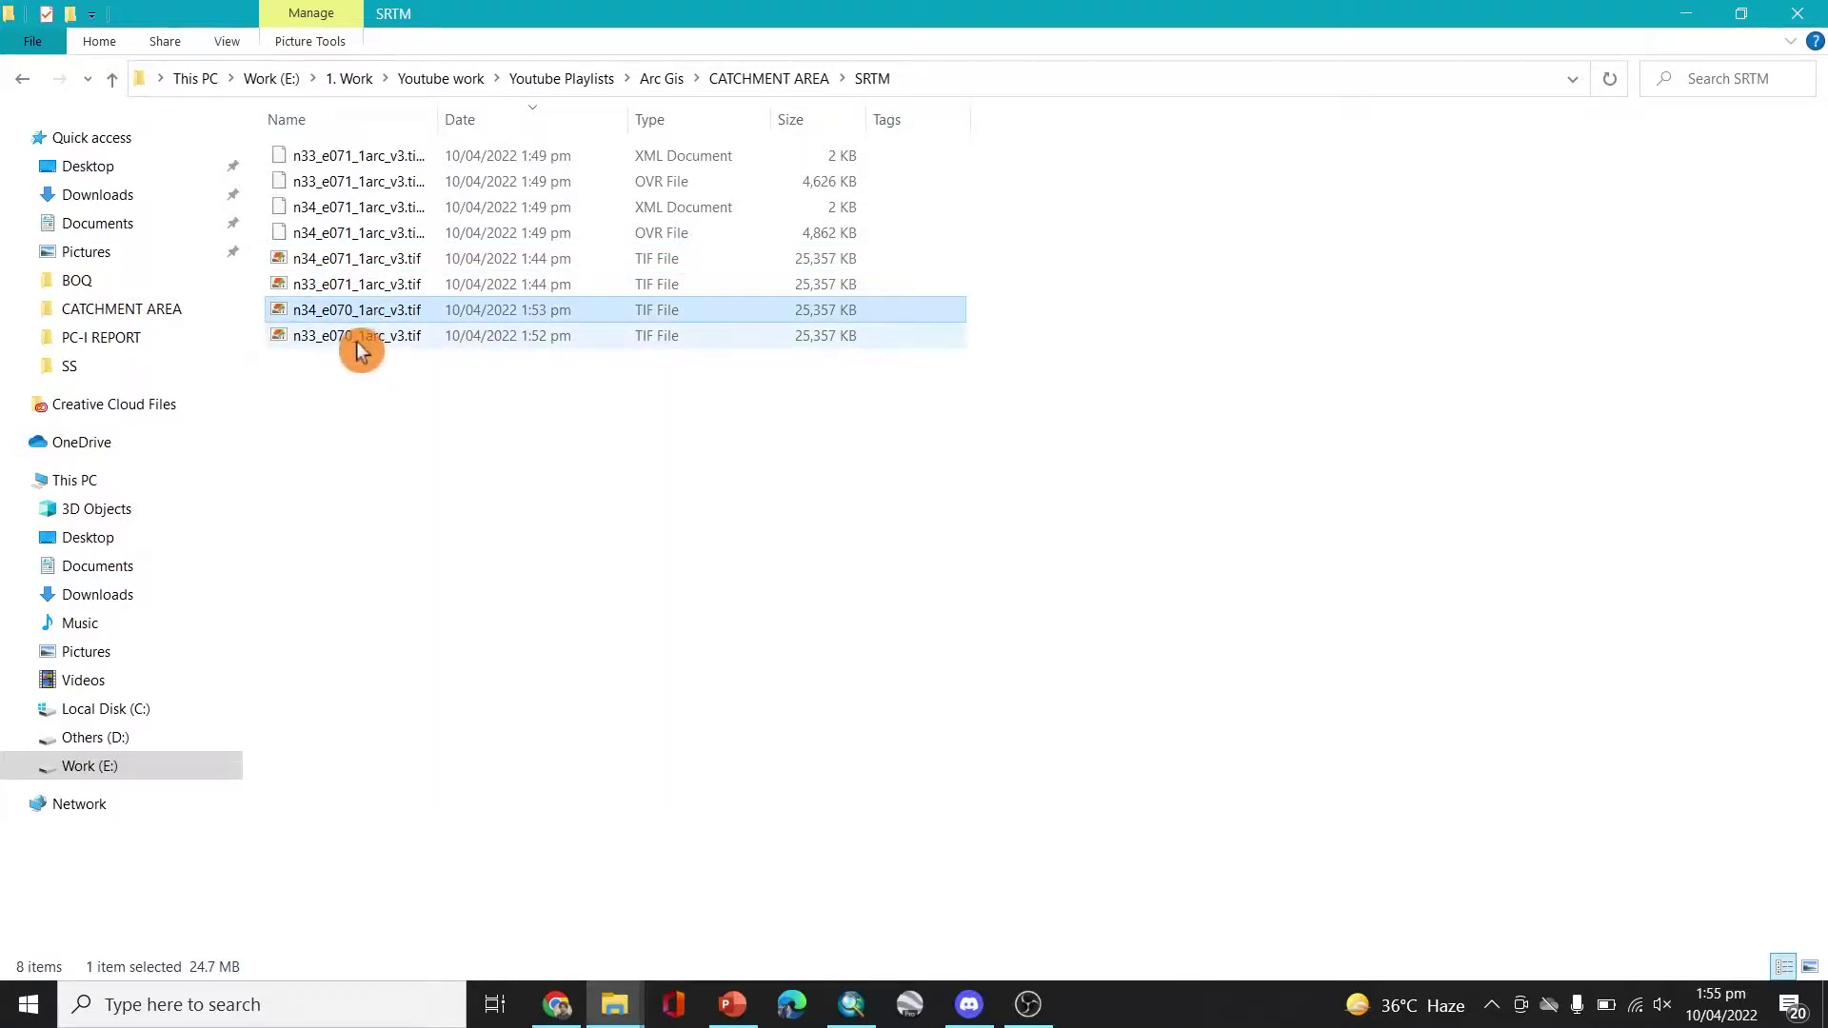
{"action": "left_click_drag", "start_coordinate": [355, 335], "coordinate": [670, 602]}
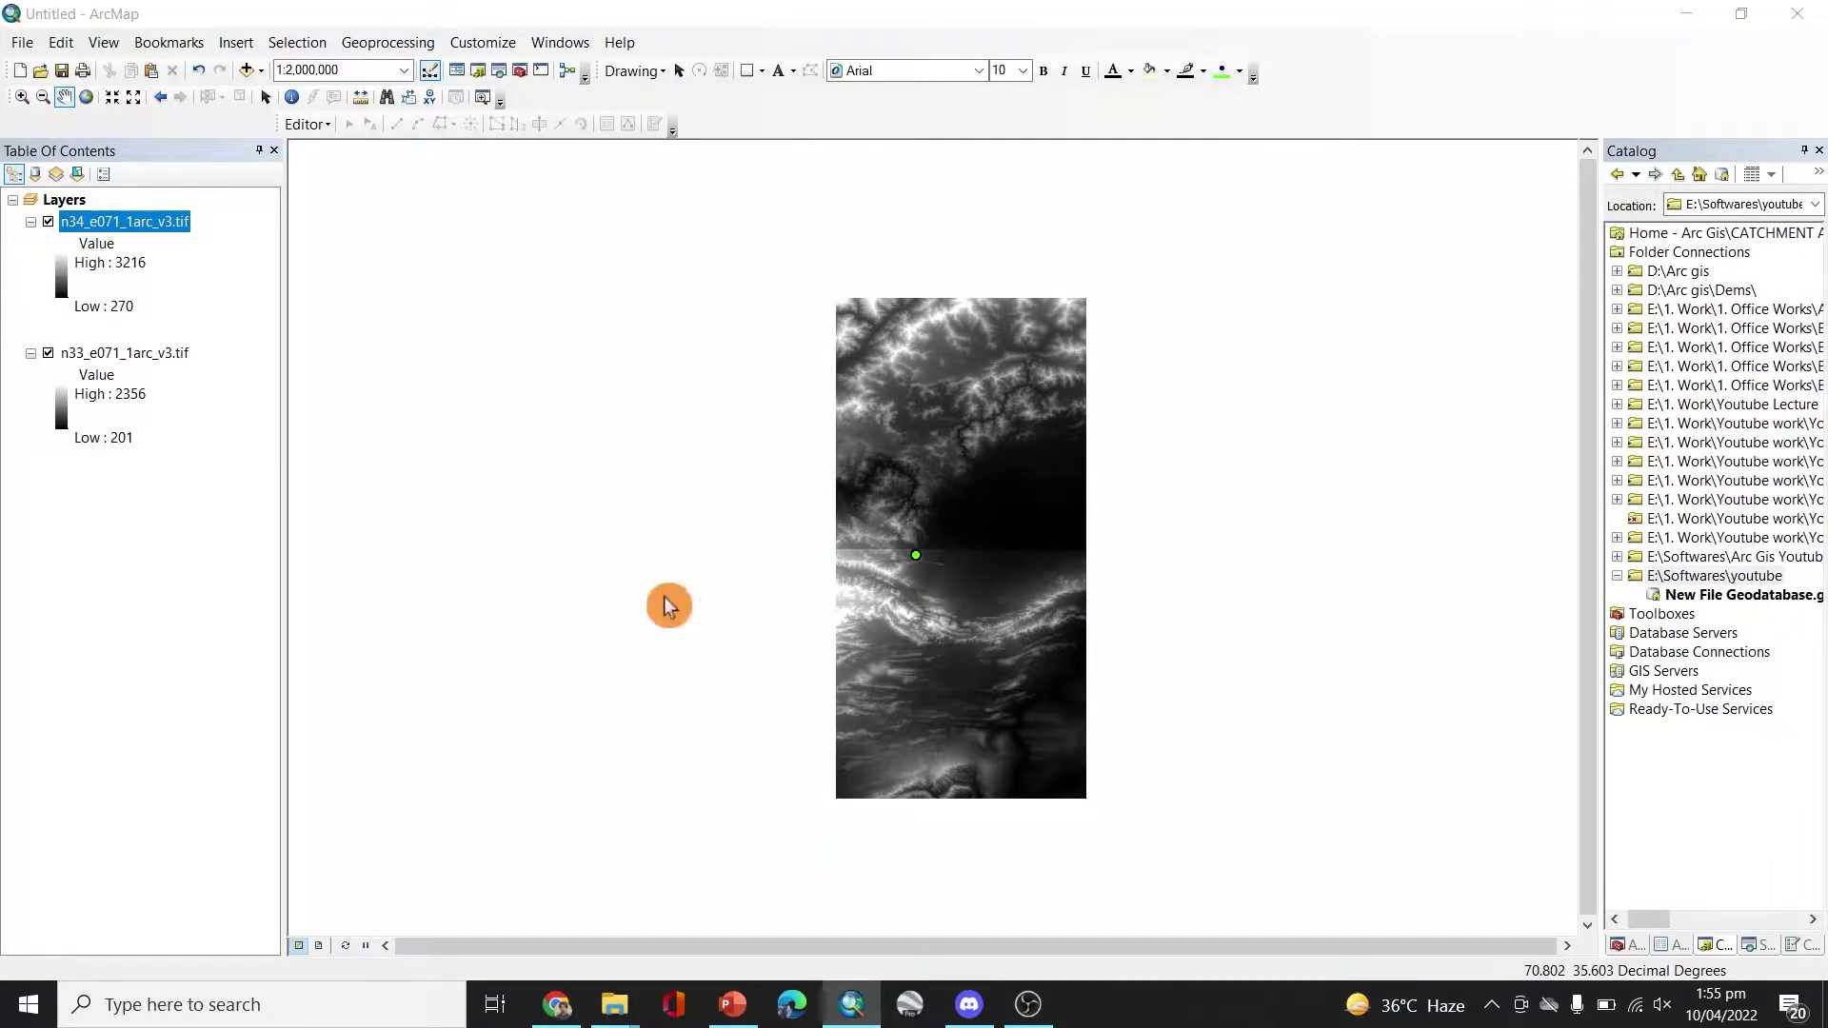
Accept building pyramids for both dropped e070 tiles and zoom the map in slightly
{"action": "left_click", "coordinate": [881, 469]}
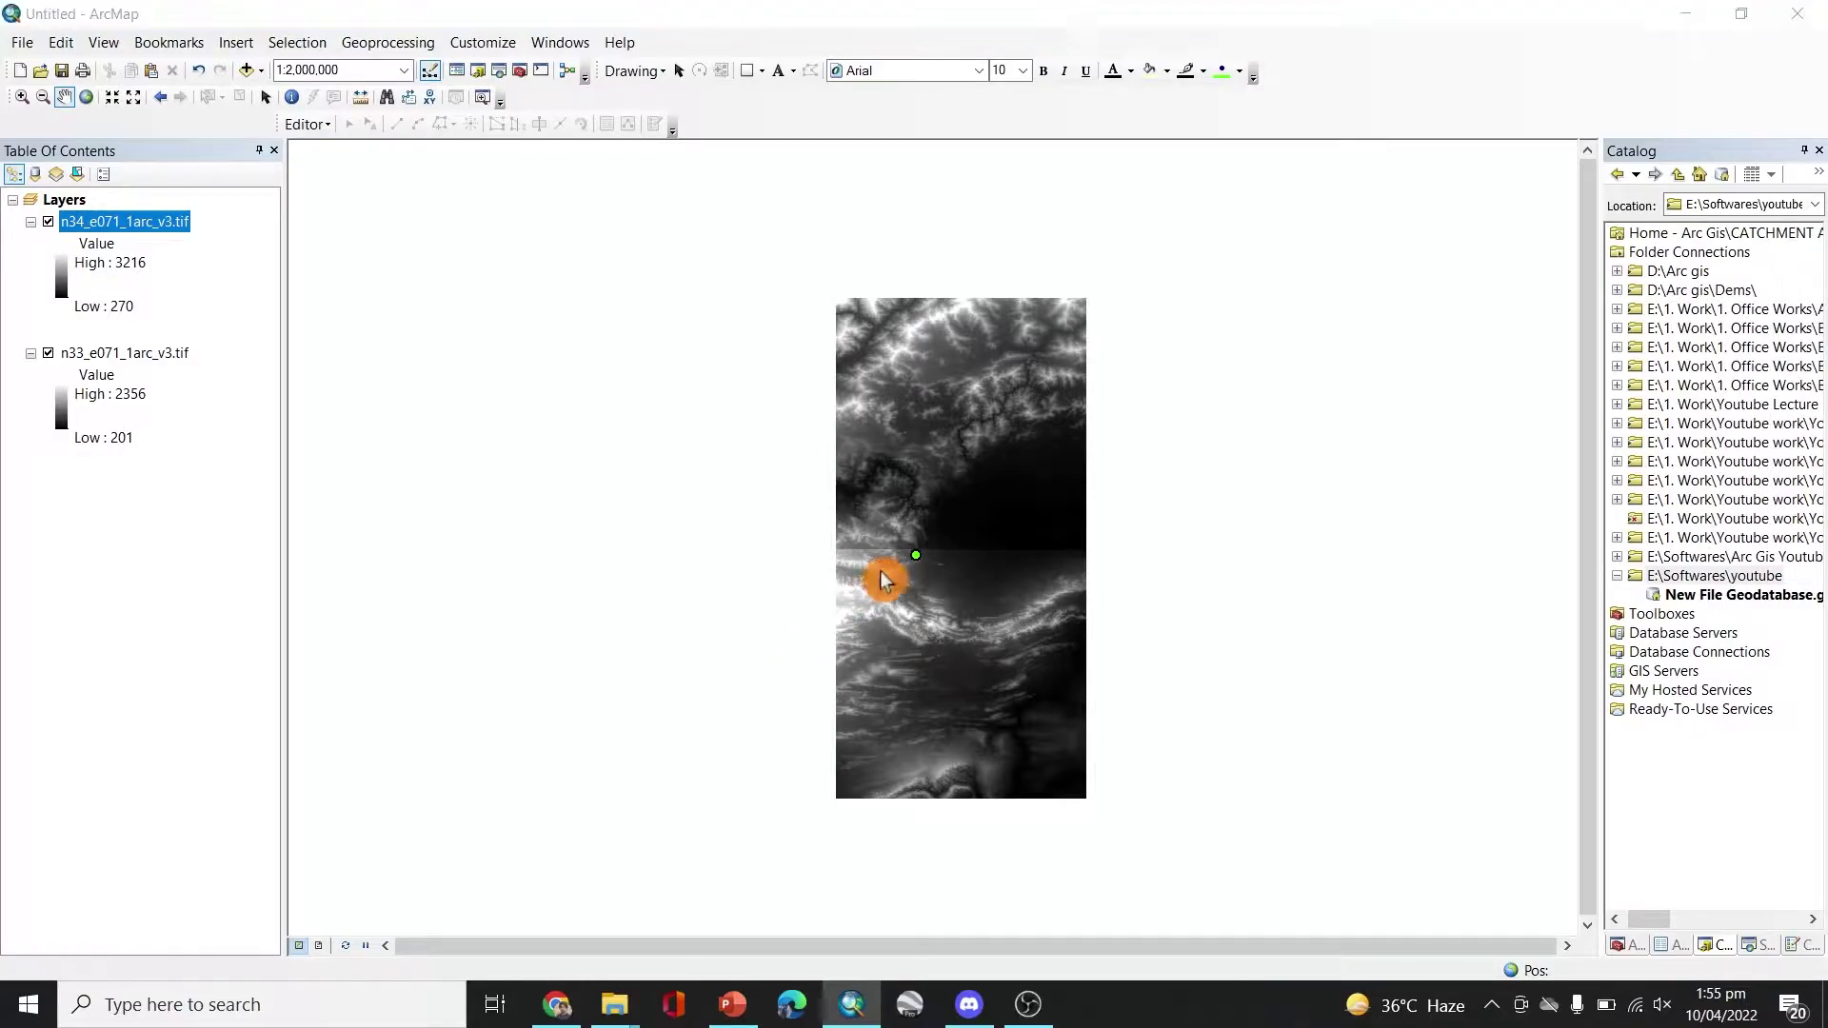
{"action": "left_click", "coordinate": [904, 468]}
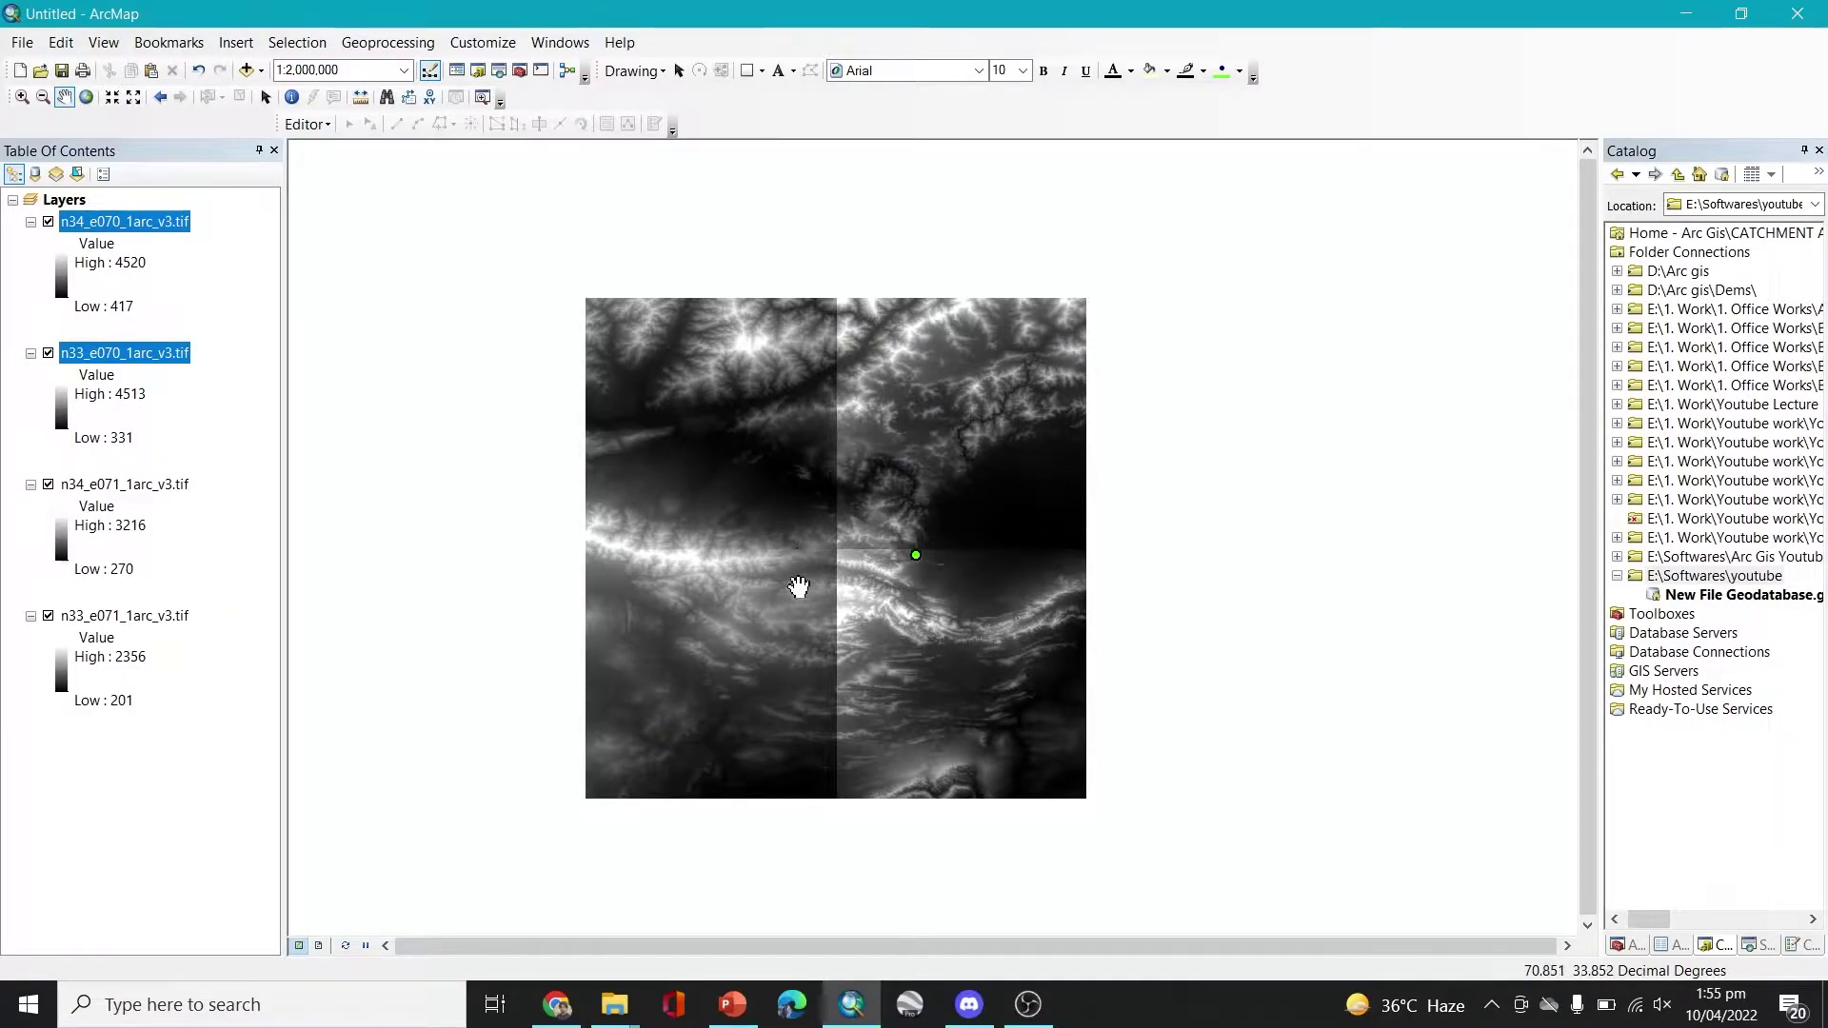
{"action": "scroll", "coordinate": [798, 586], "scroll_direction": "up", "scroll_amount": 1}
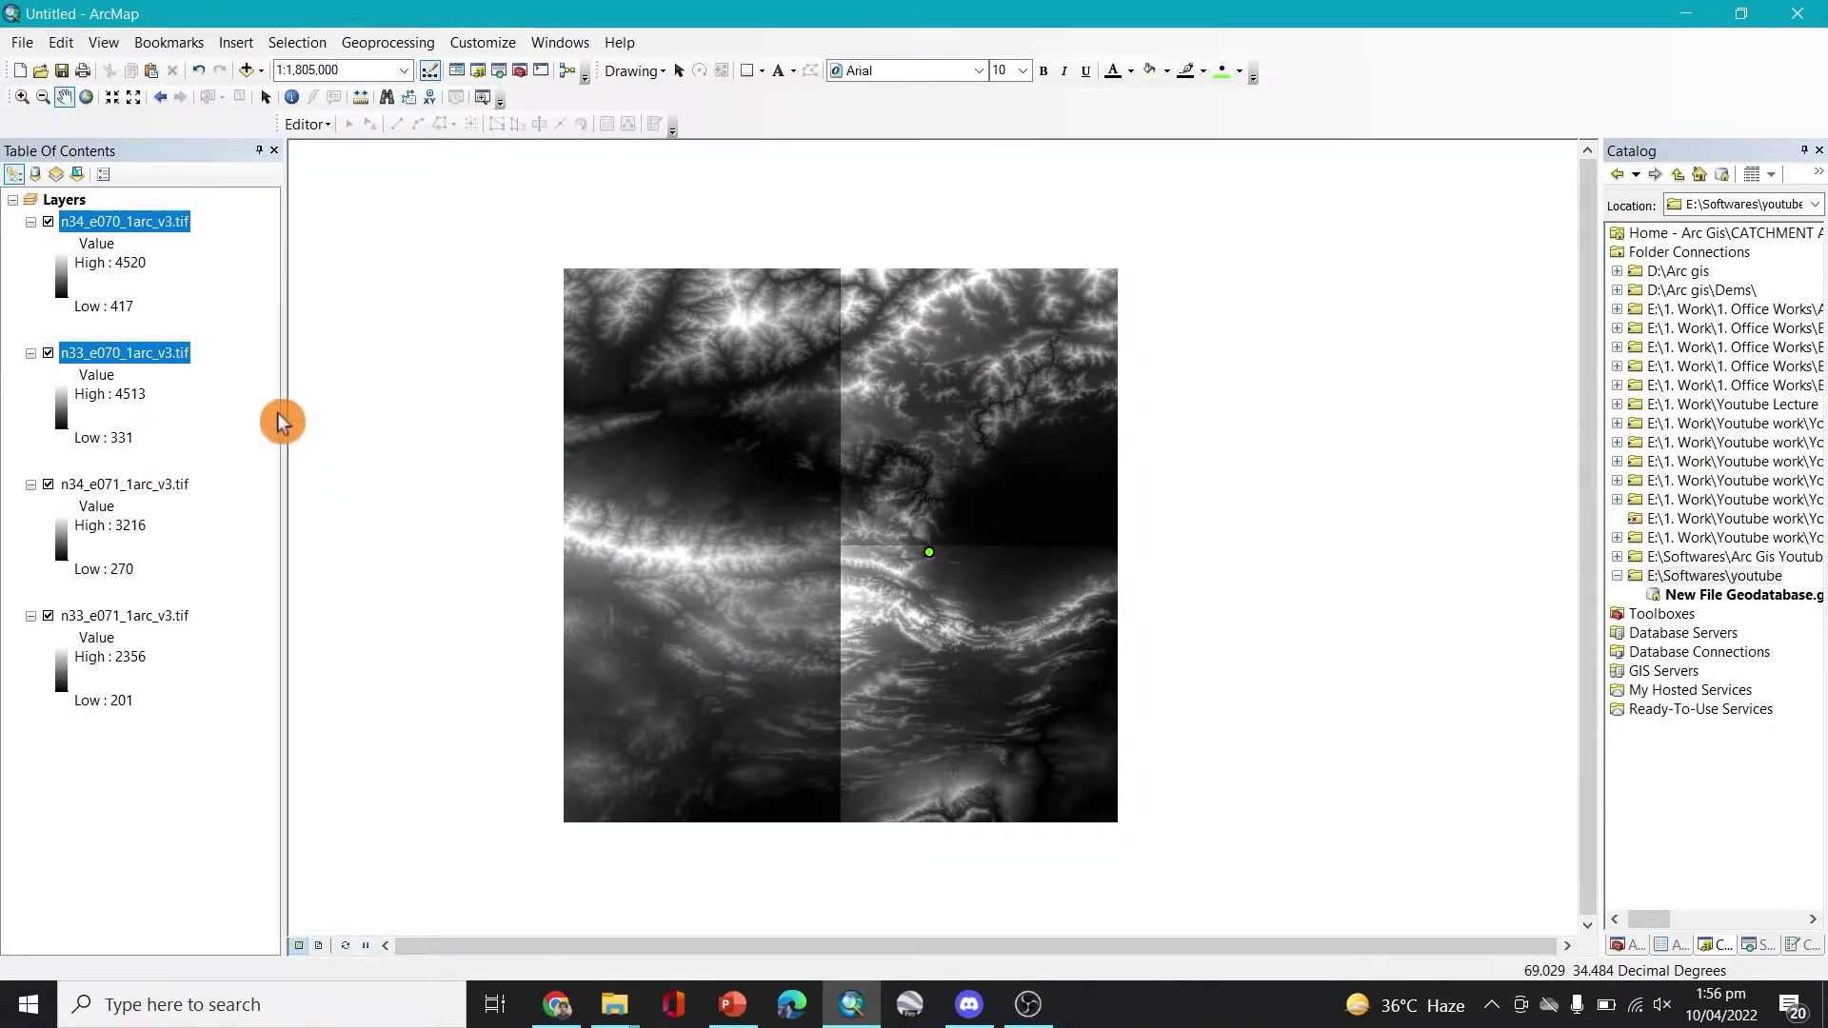
Widen the side panel and switch it to ArcToolbox
{"action": "left_click_drag", "start_coordinate": [1601, 172], "coordinate": [1492, 177]}
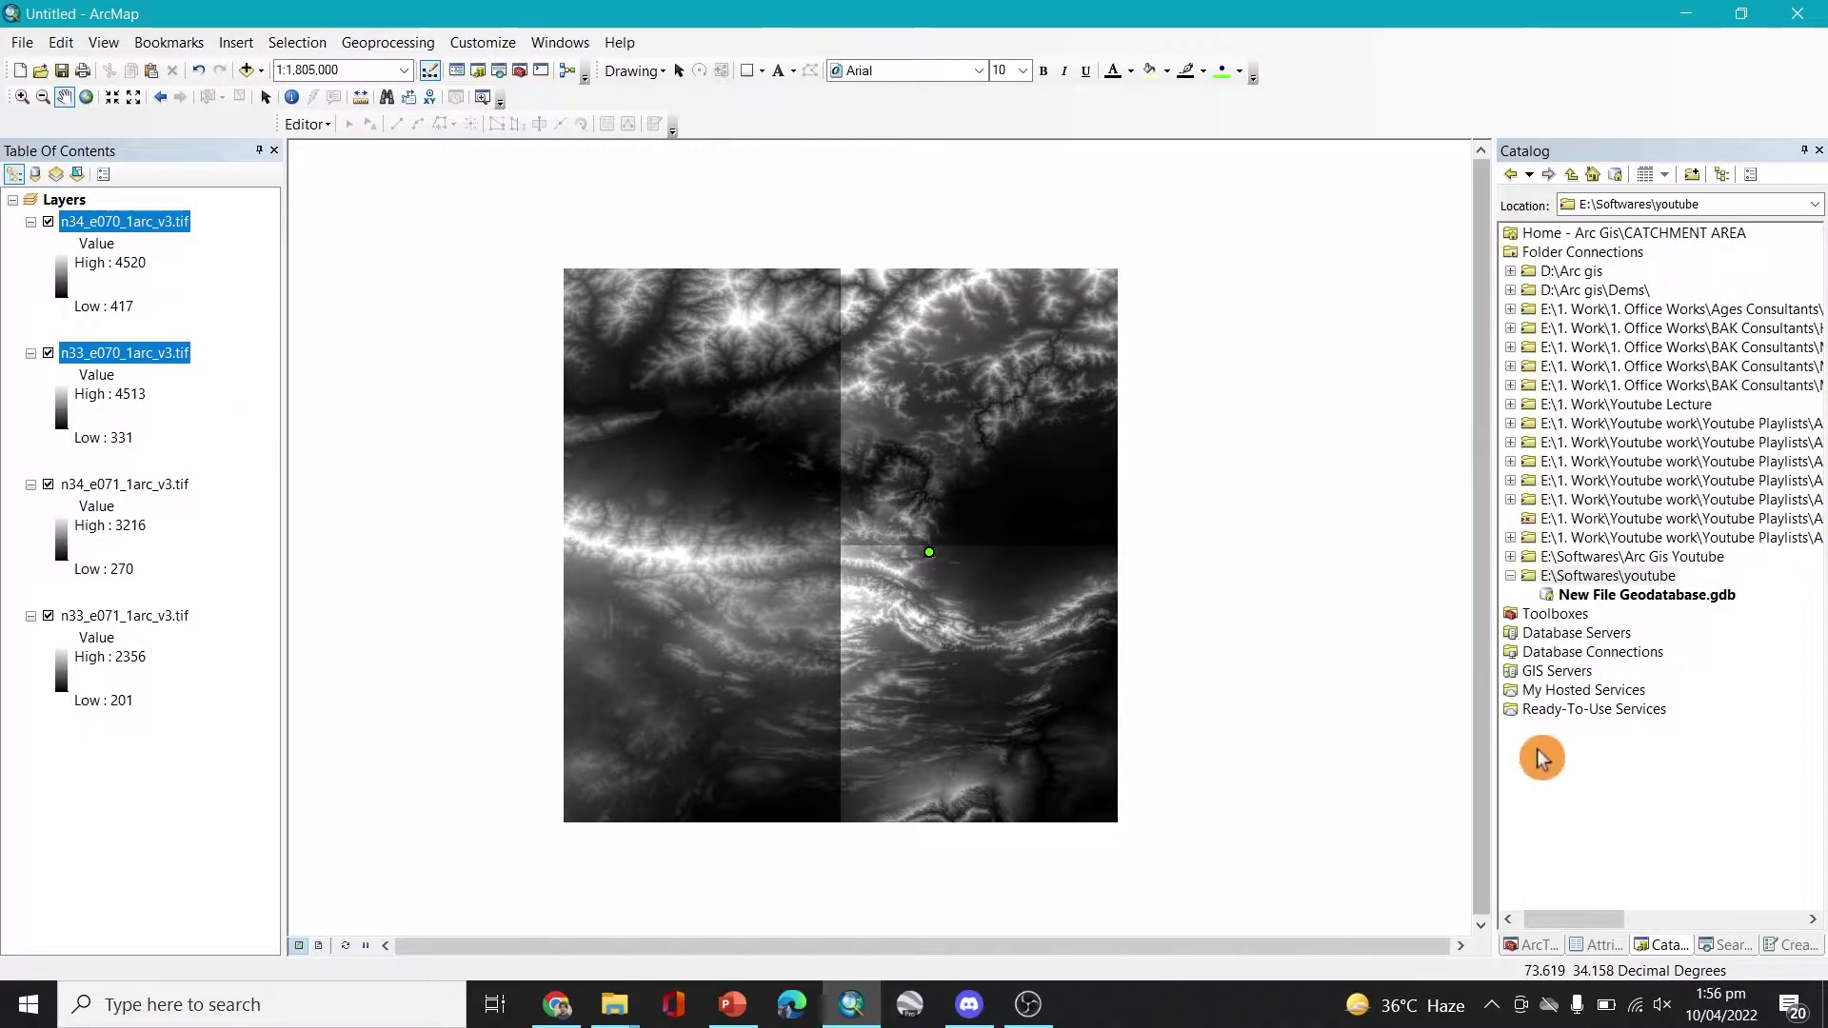
{"action": "left_click", "coordinate": [1520, 945]}
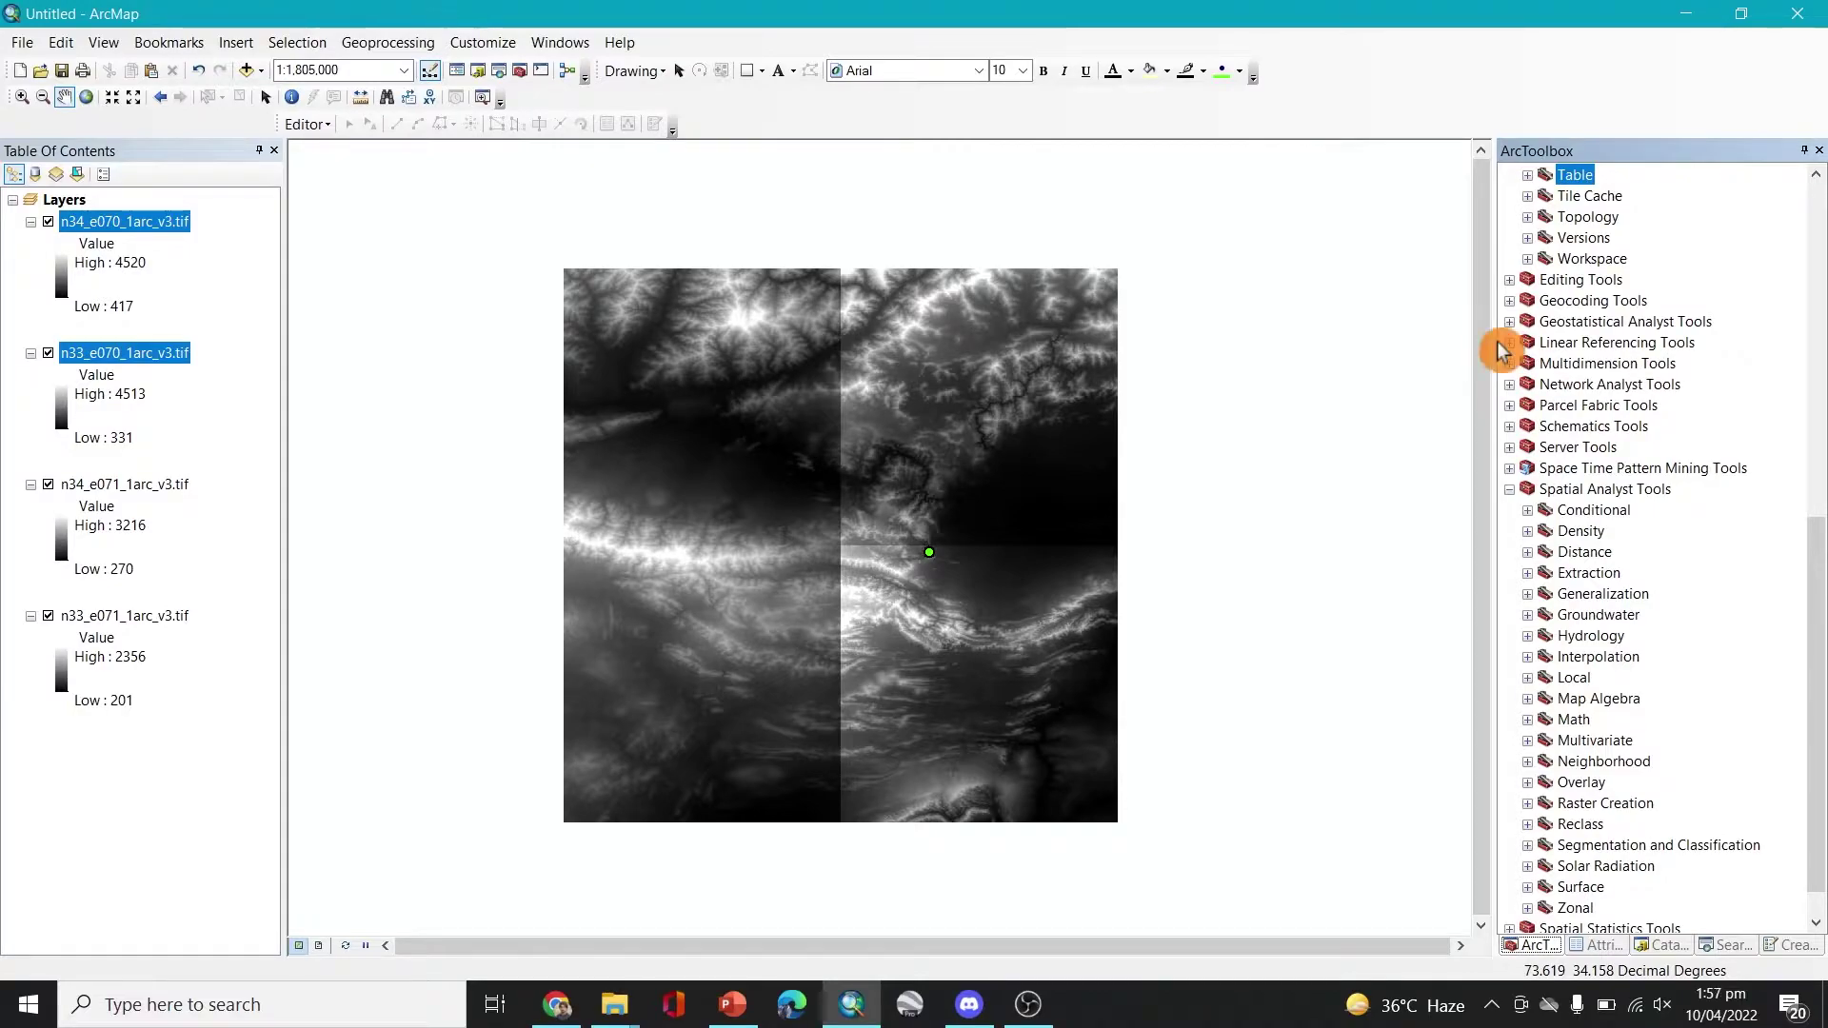
{"action": "left_click_drag", "start_coordinate": [1497, 350], "coordinate": [1407, 352]}
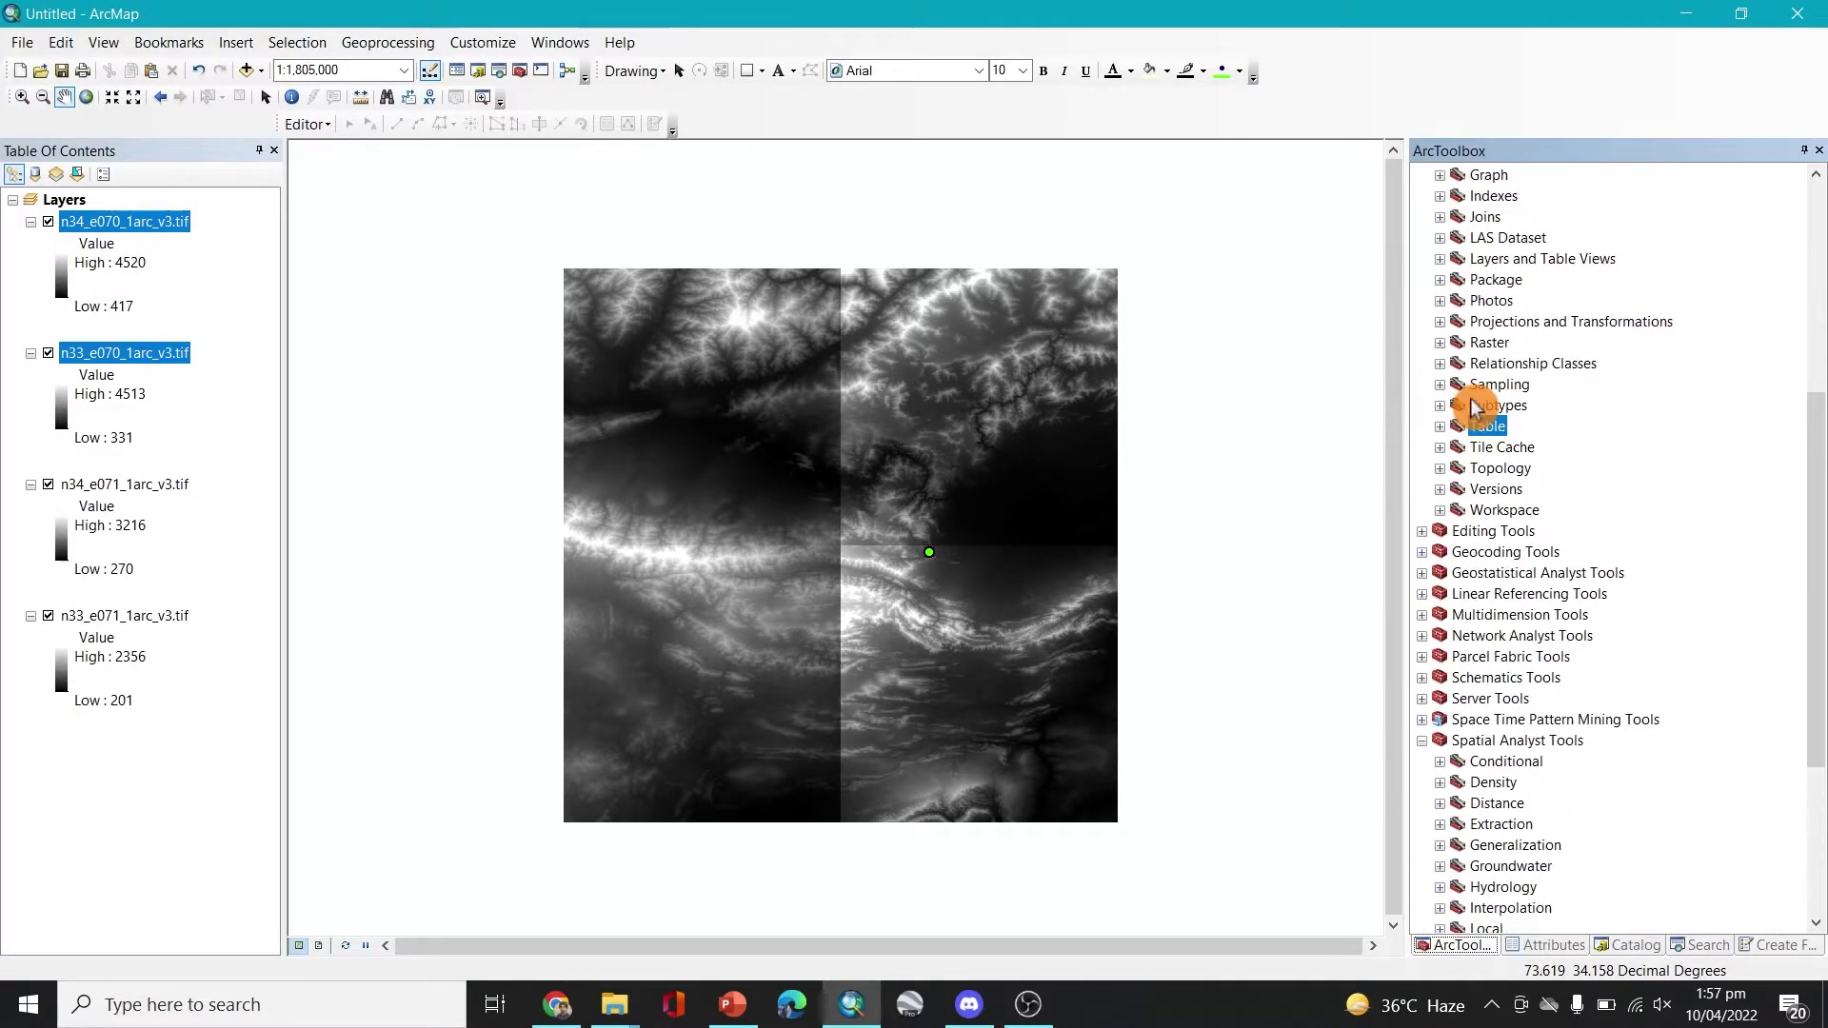
Navigate Data Management Tools > Raster > Raster Dataset and launch Mosaic To New Raster
{"action": "left_click", "coordinate": [1421, 301]}
{"action": "left_click", "coordinate": [1423, 531]}
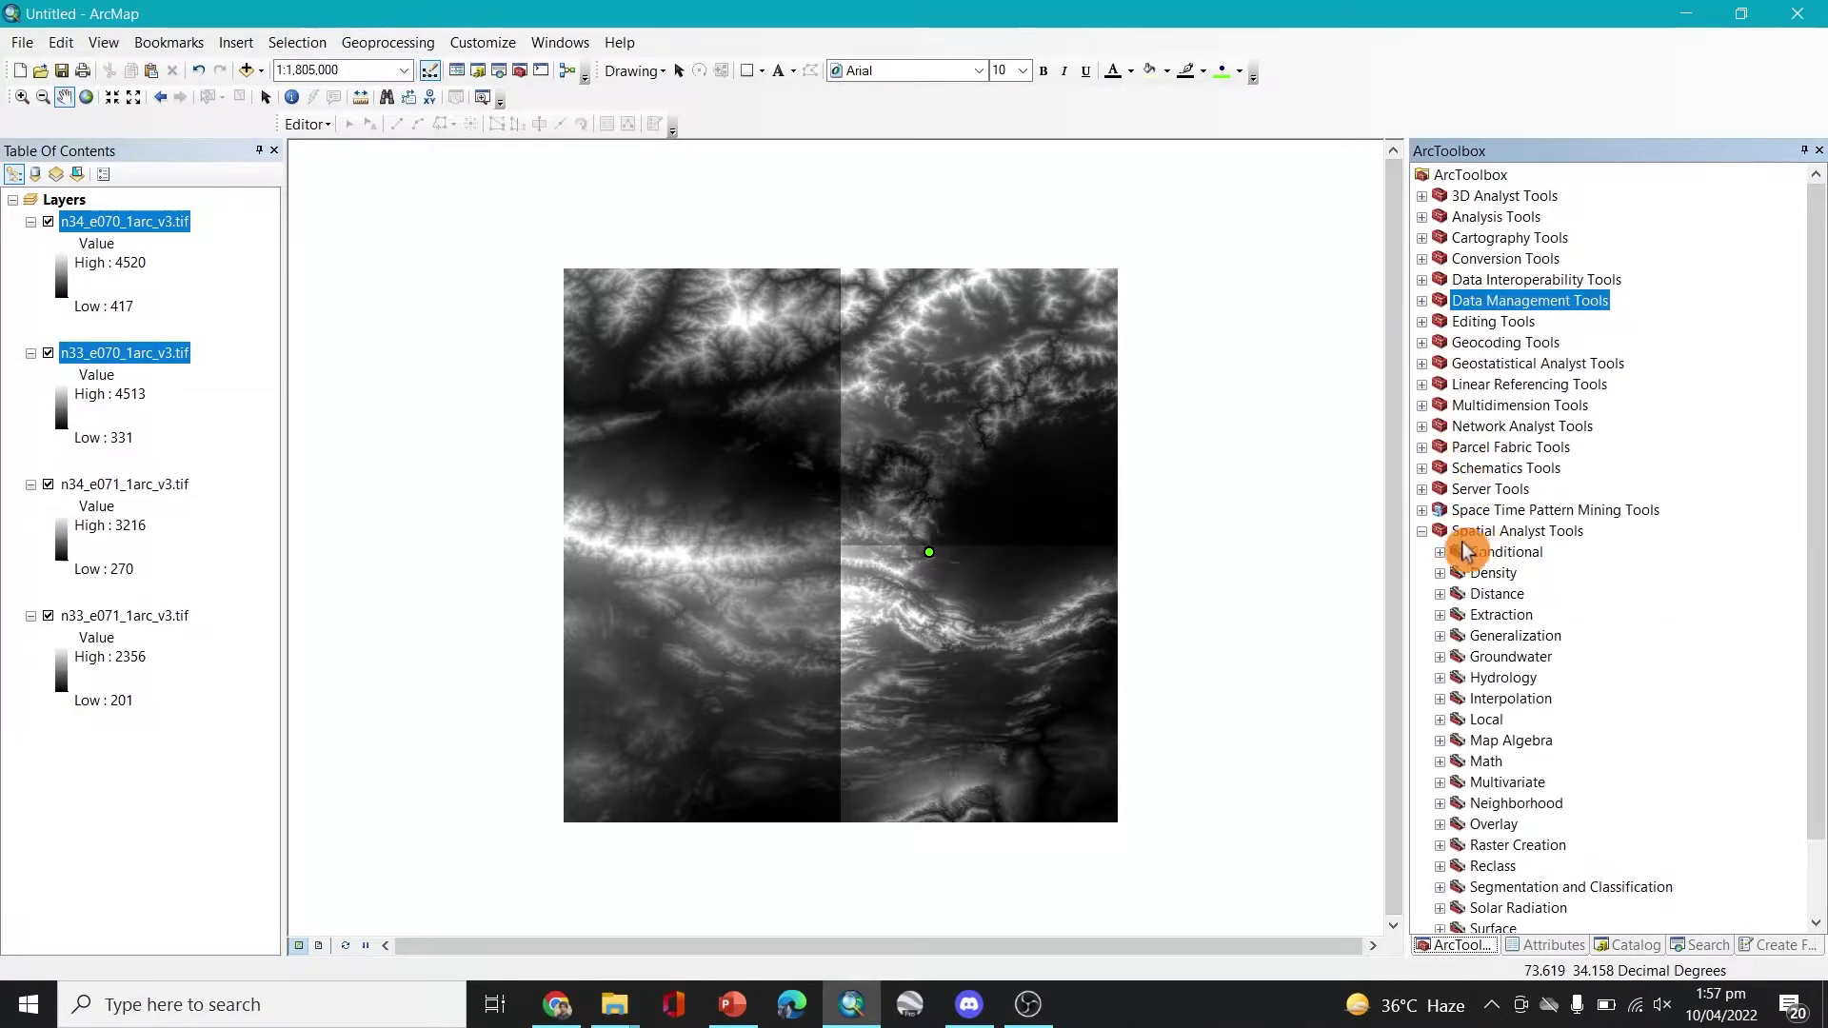
{"action": "left_click", "coordinate": [1423, 532]}
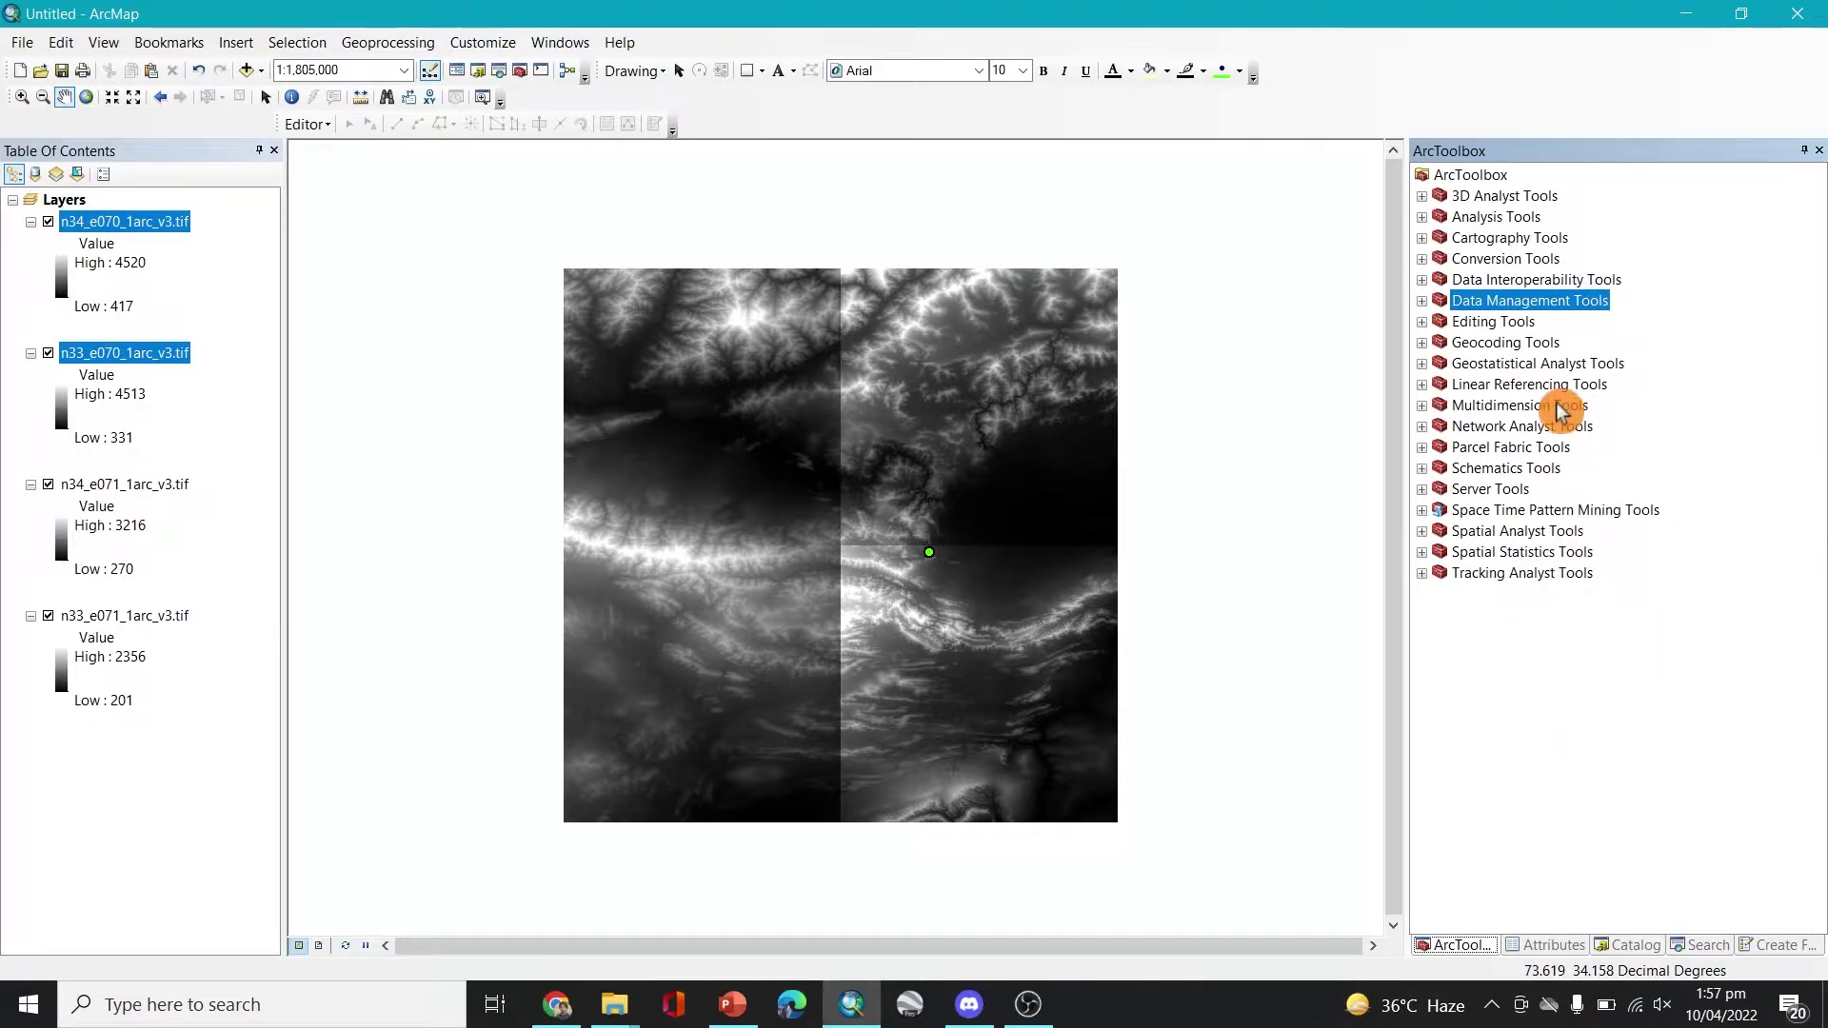
{"action": "left_click", "coordinate": [1422, 303]}
{"action": "scroll", "coordinate": [1552, 539], "scroll_direction": "down", "scroll_amount": 5}
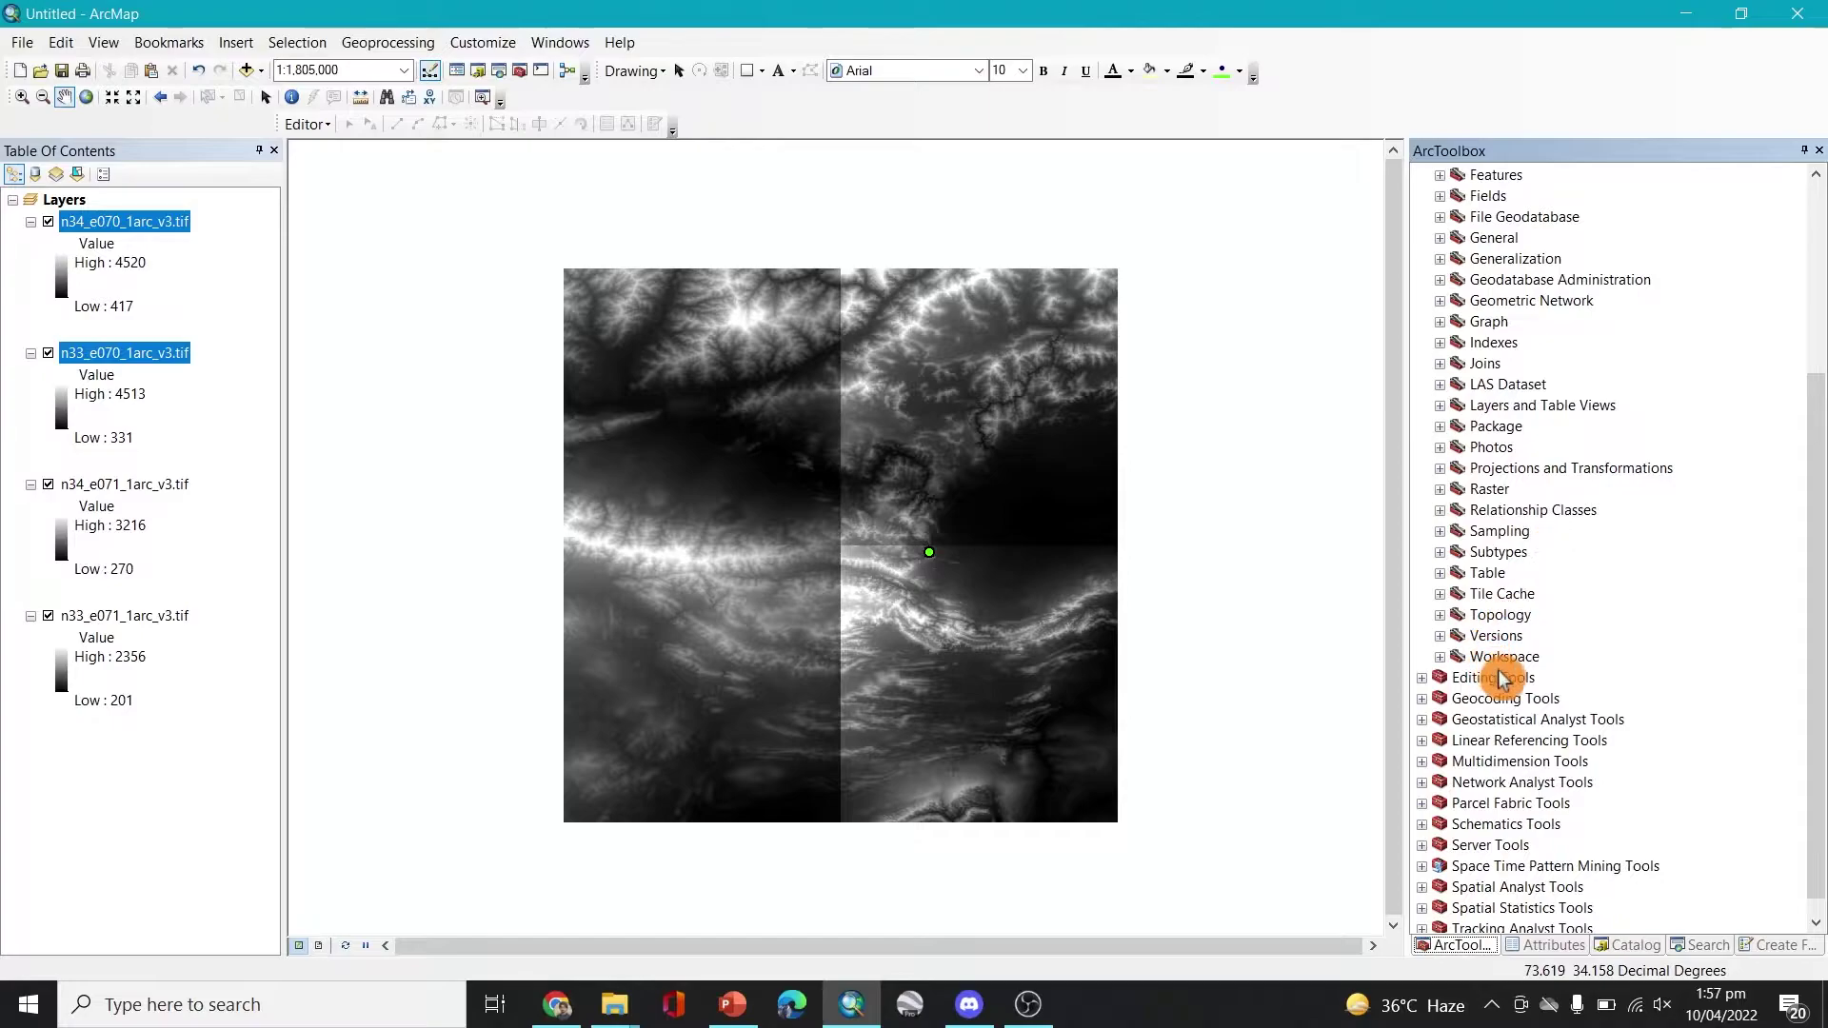
{"action": "left_click", "coordinate": [1439, 489]}
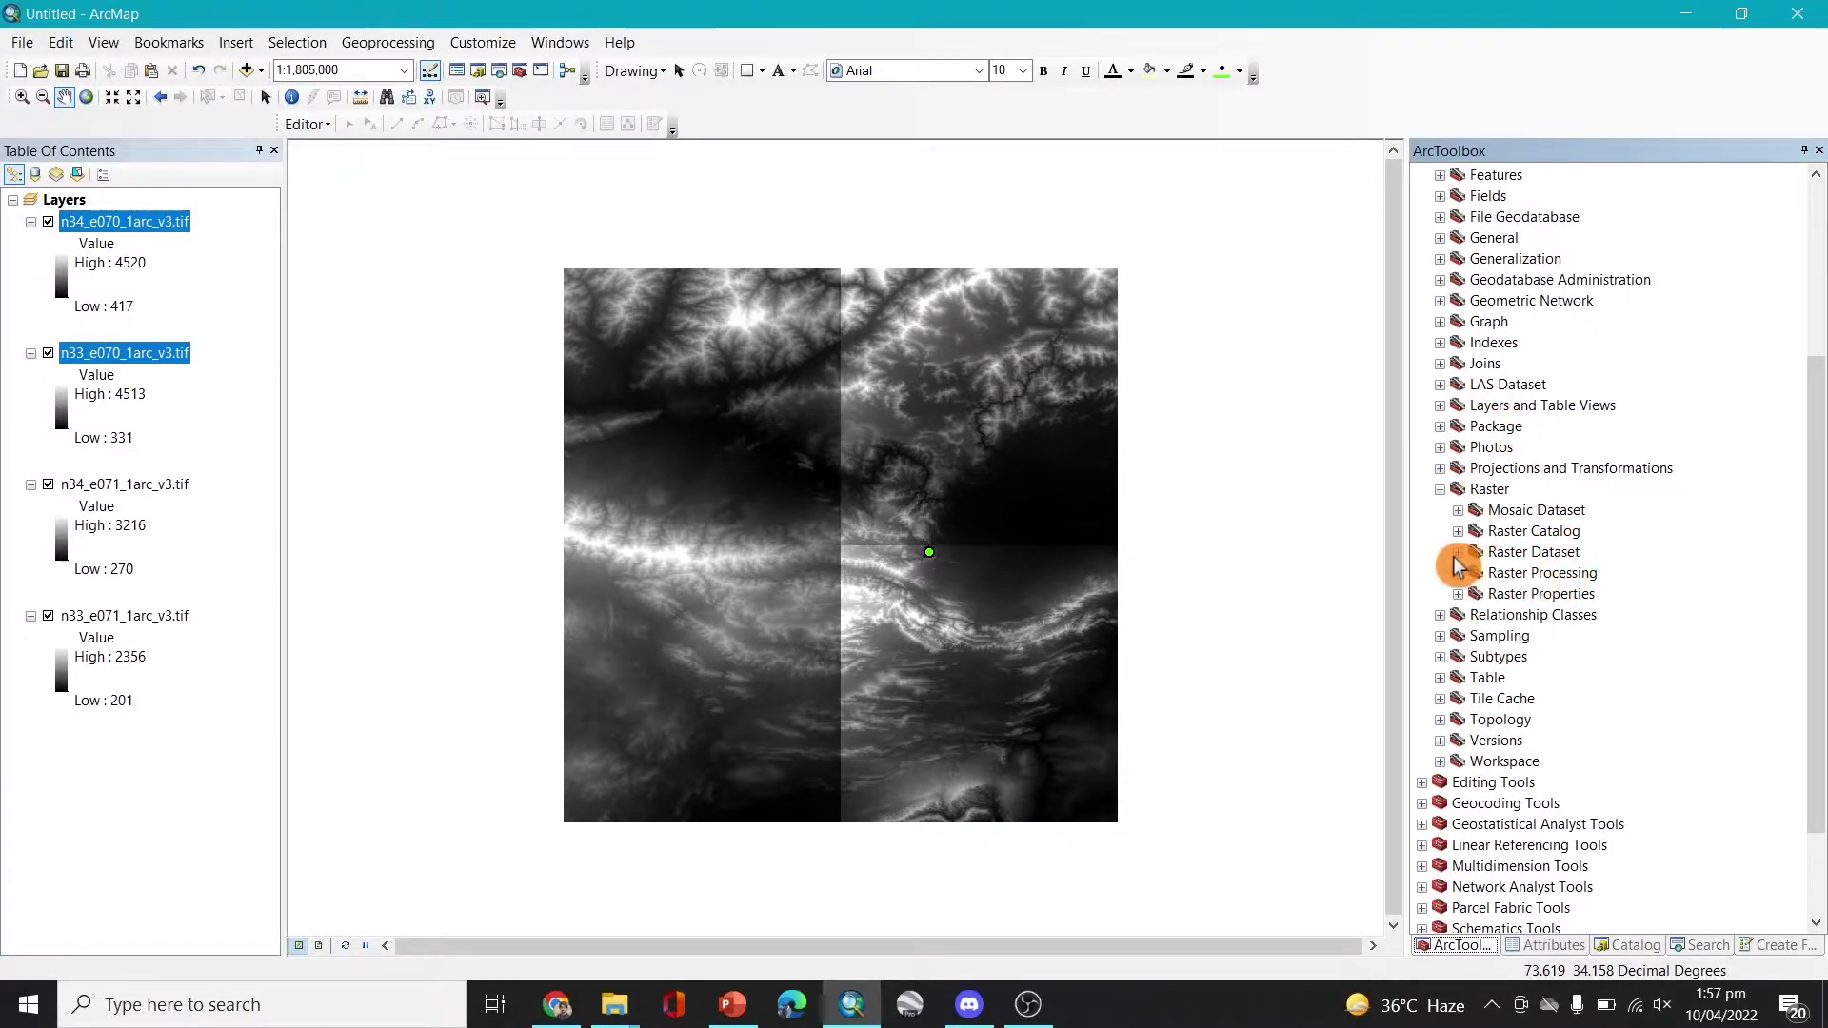
{"action": "left_click", "coordinate": [1458, 554]}
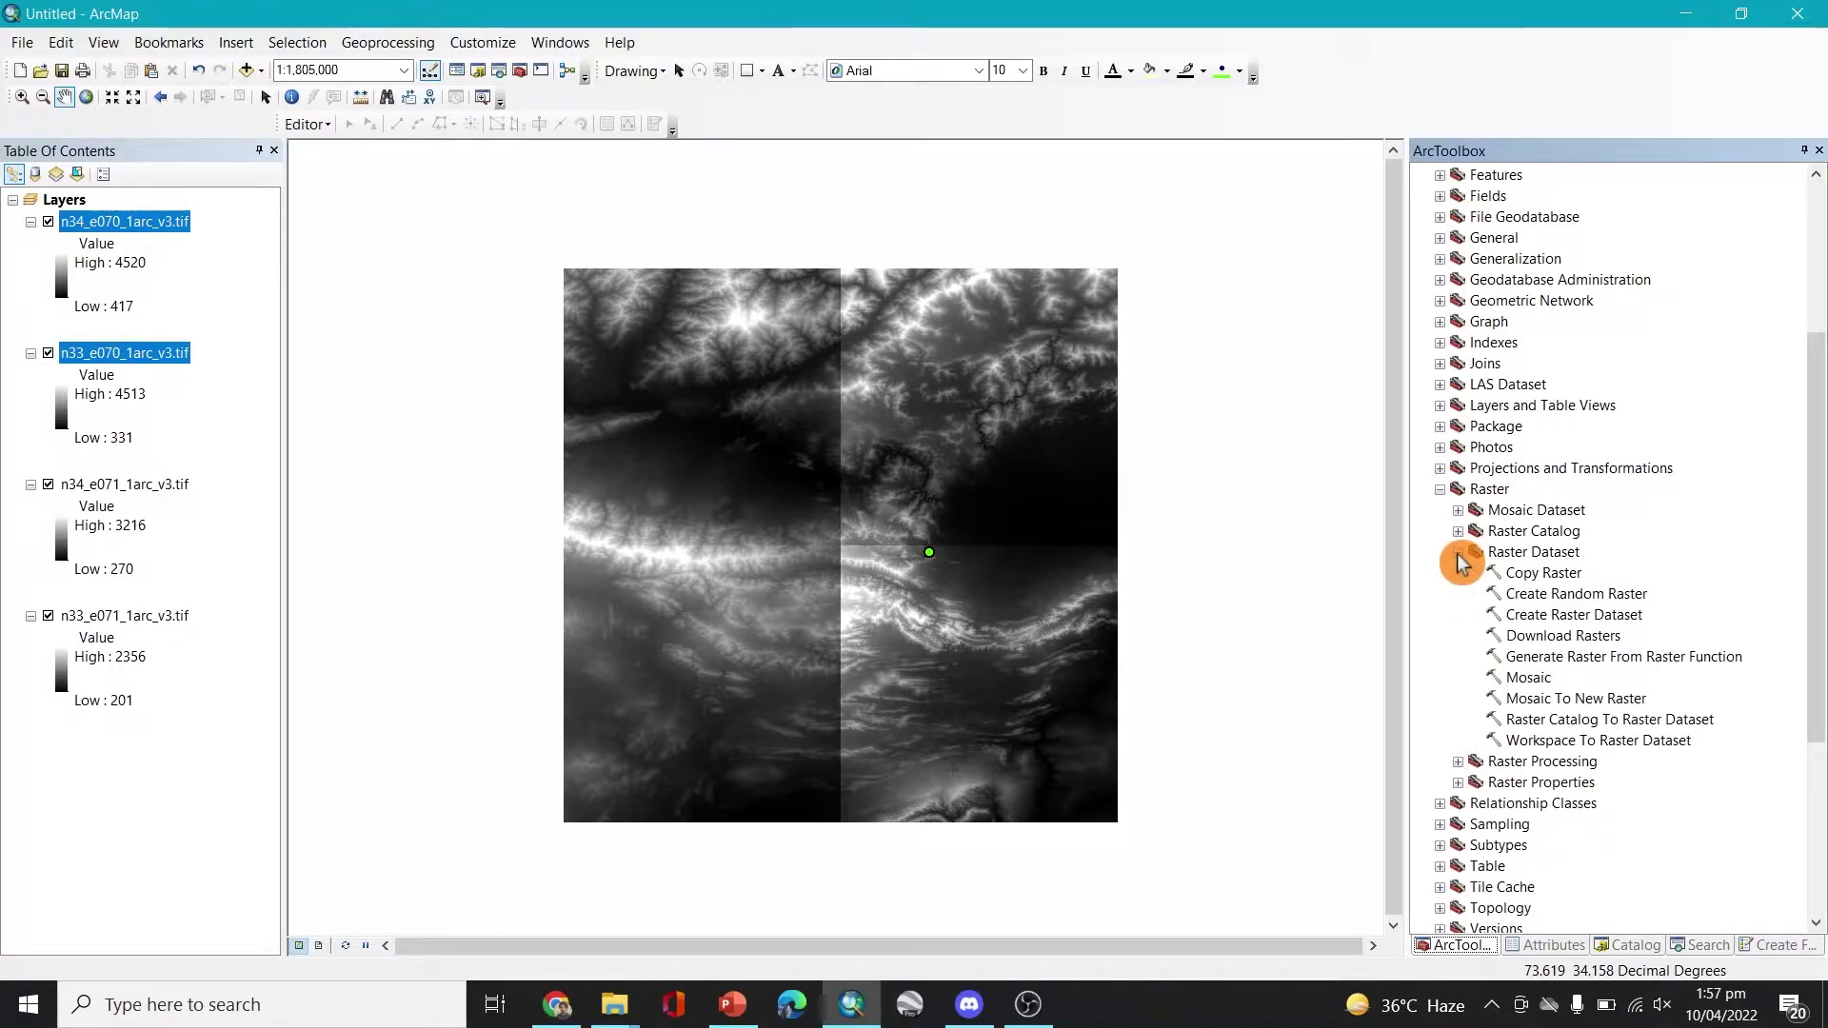
{"action": "left_click", "coordinate": [1593, 700]}
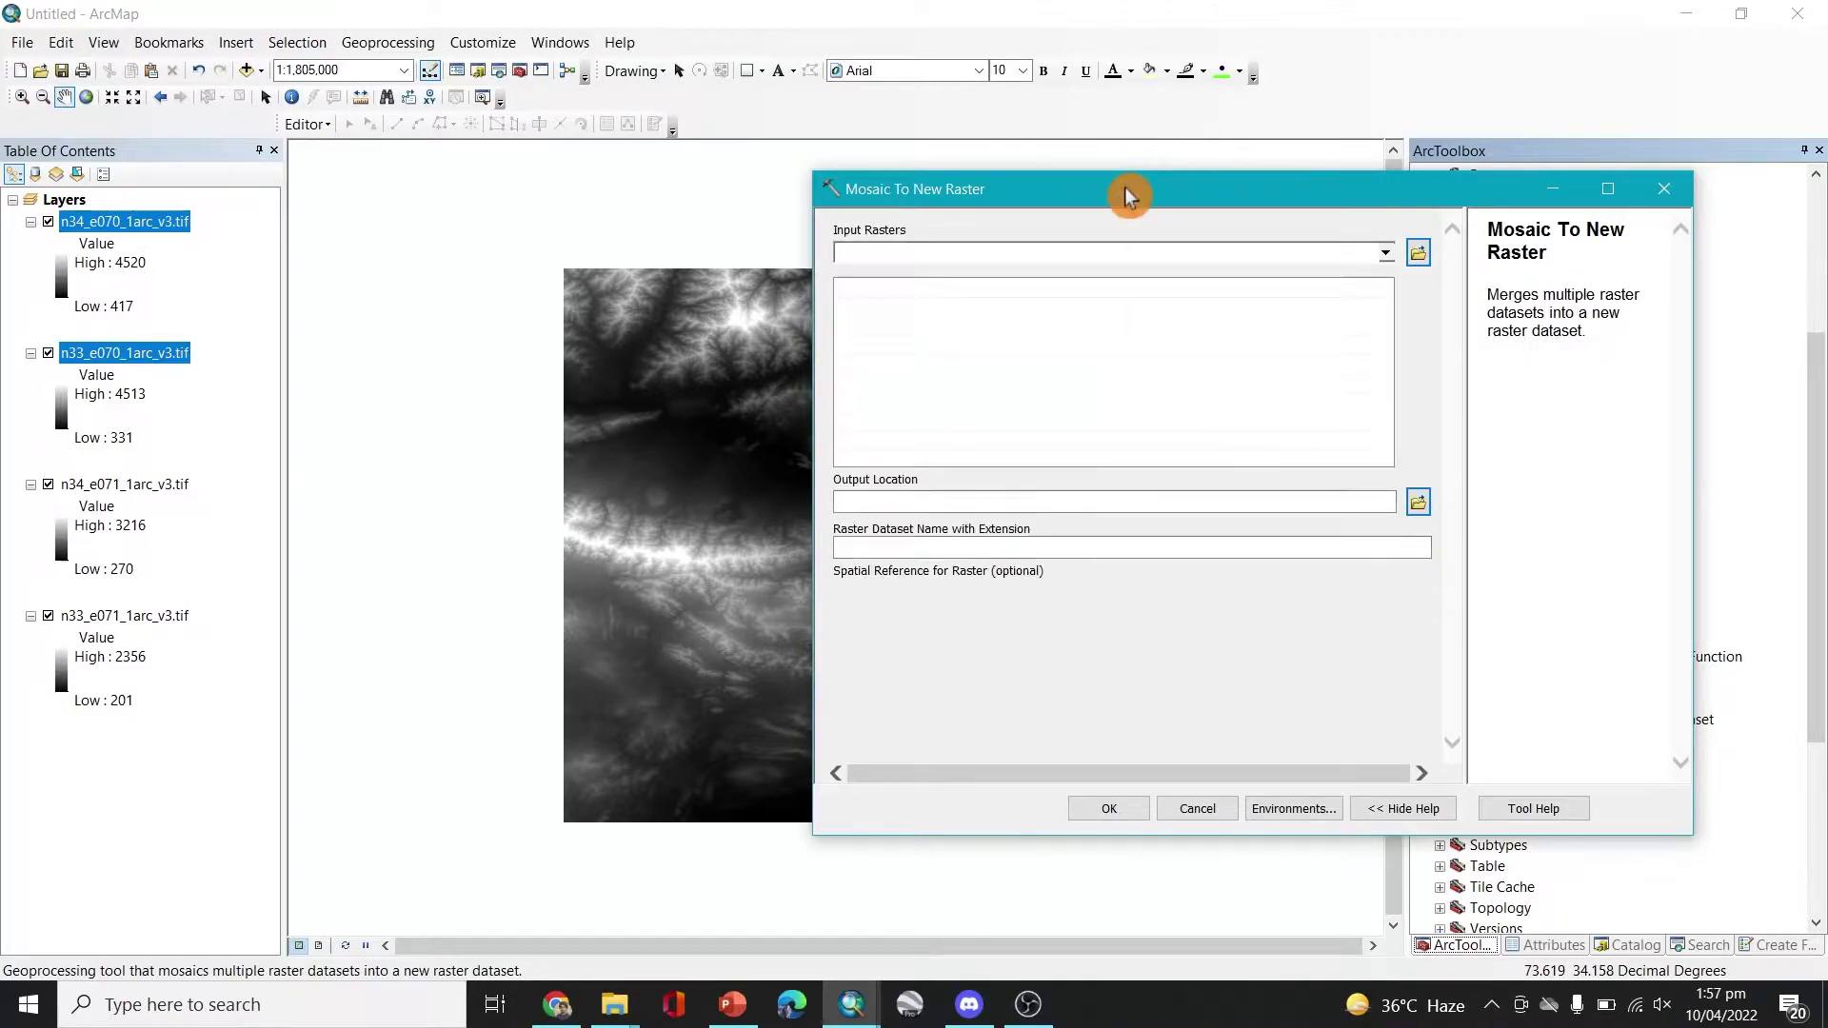
Add the n34_e070, n33_e070, n34_e071 and n33_e071 layers as the mosaic's Input Rasters
{"action": "left_click_drag", "start_coordinate": [1155, 168], "coordinate": [1176, 134]}
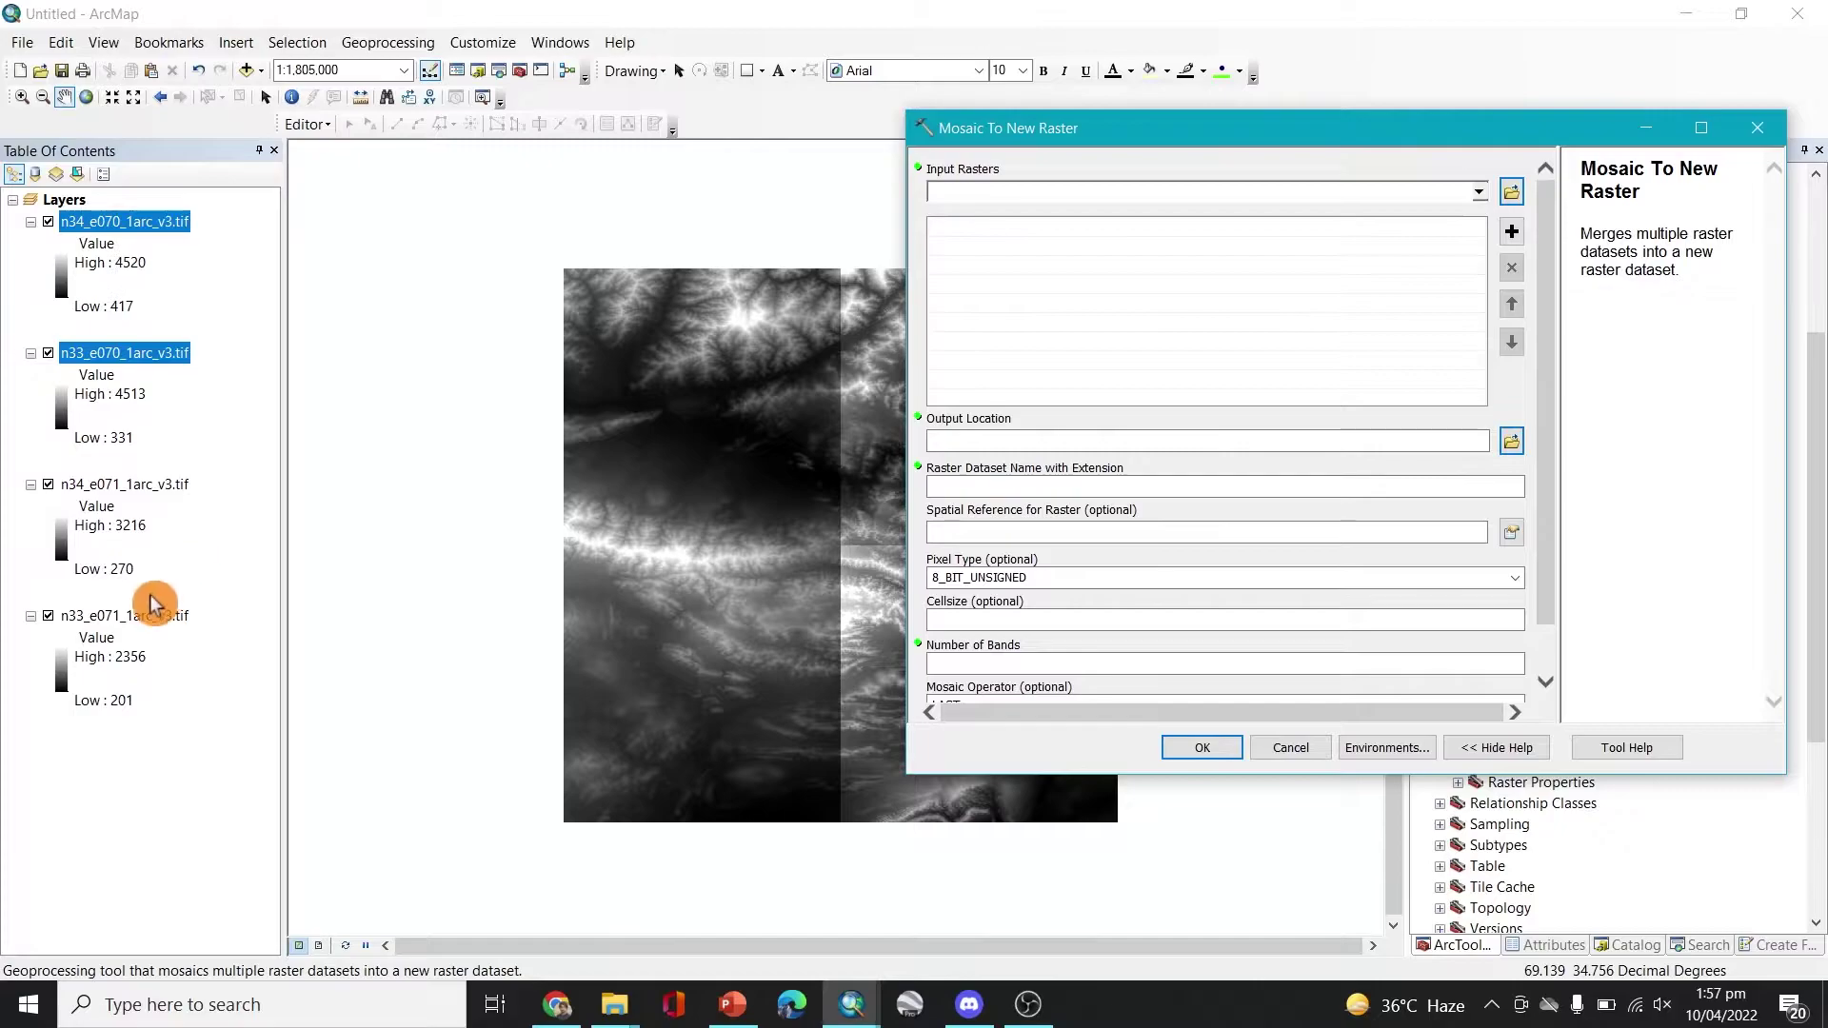
{"action": "left_click", "coordinate": [134, 490]}
{"action": "left_click", "coordinate": [110, 354]}
{"action": "left_click", "coordinate": [143, 226], "text": "ctrl"}
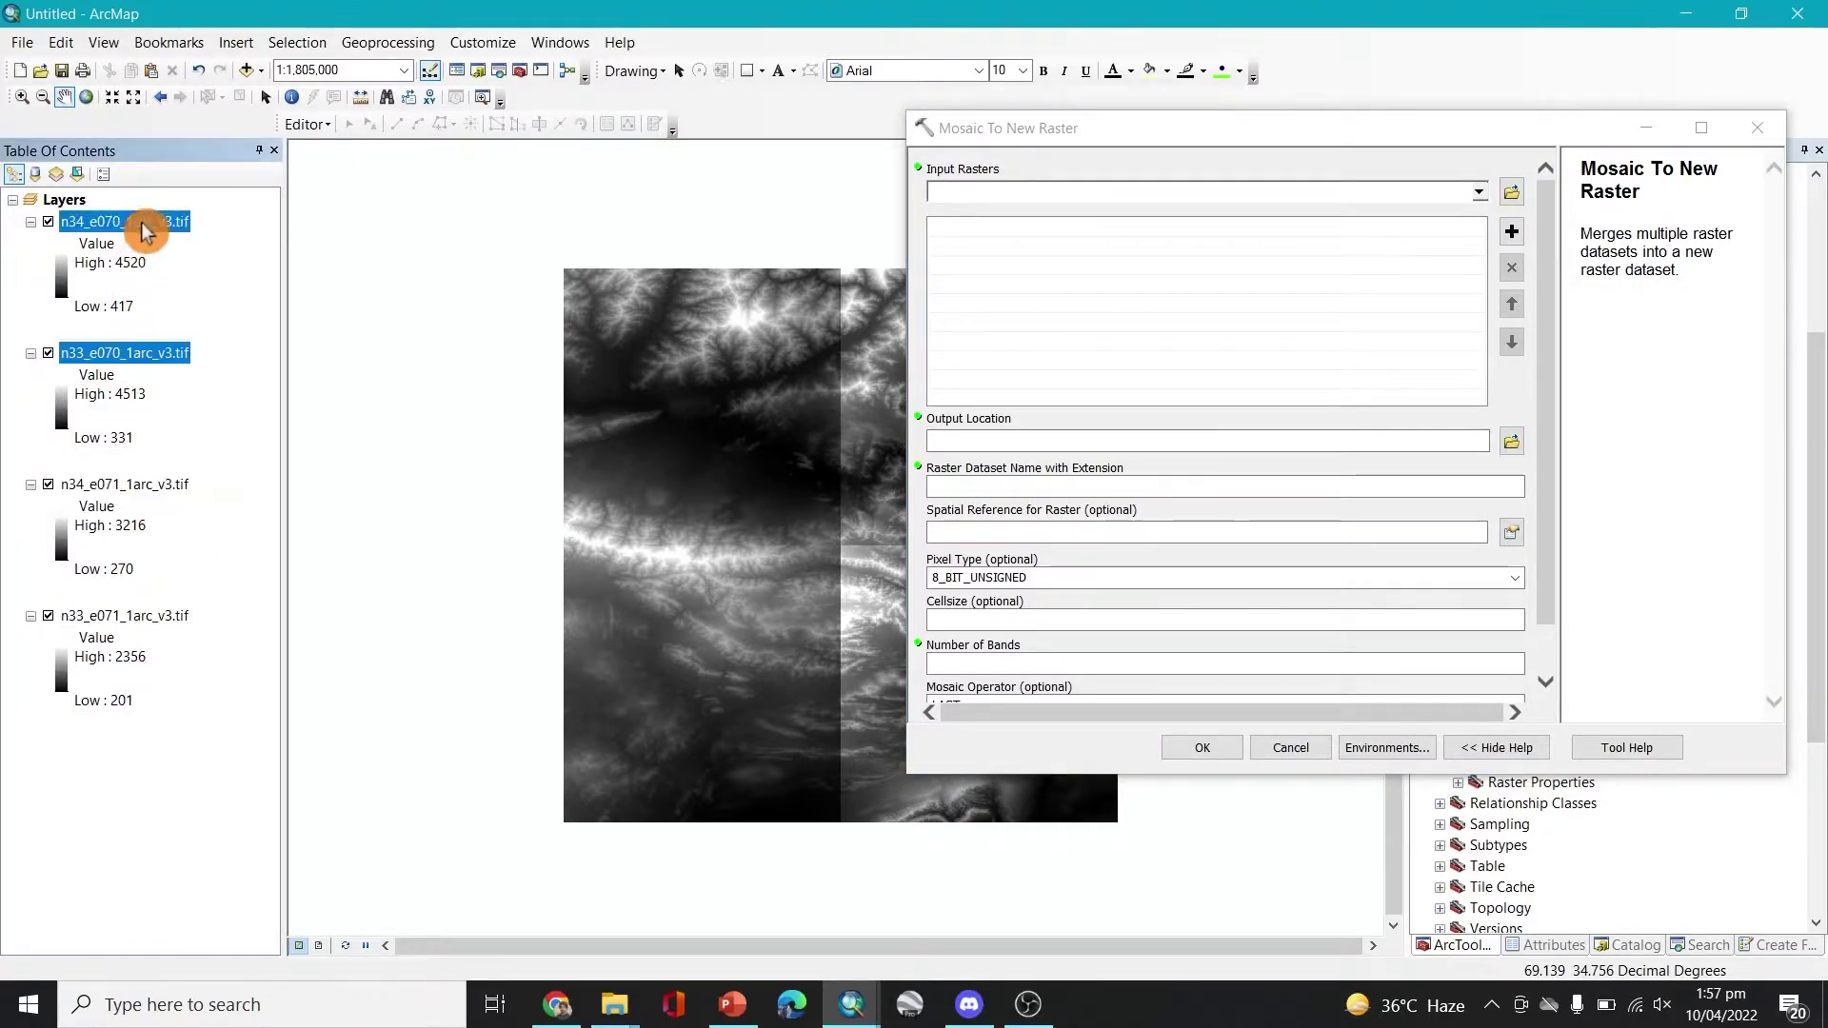
{"action": "left_click", "coordinate": [167, 617], "text": "ctrl"}
{"action": "left_click", "coordinate": [164, 486], "text": "ctrl"}
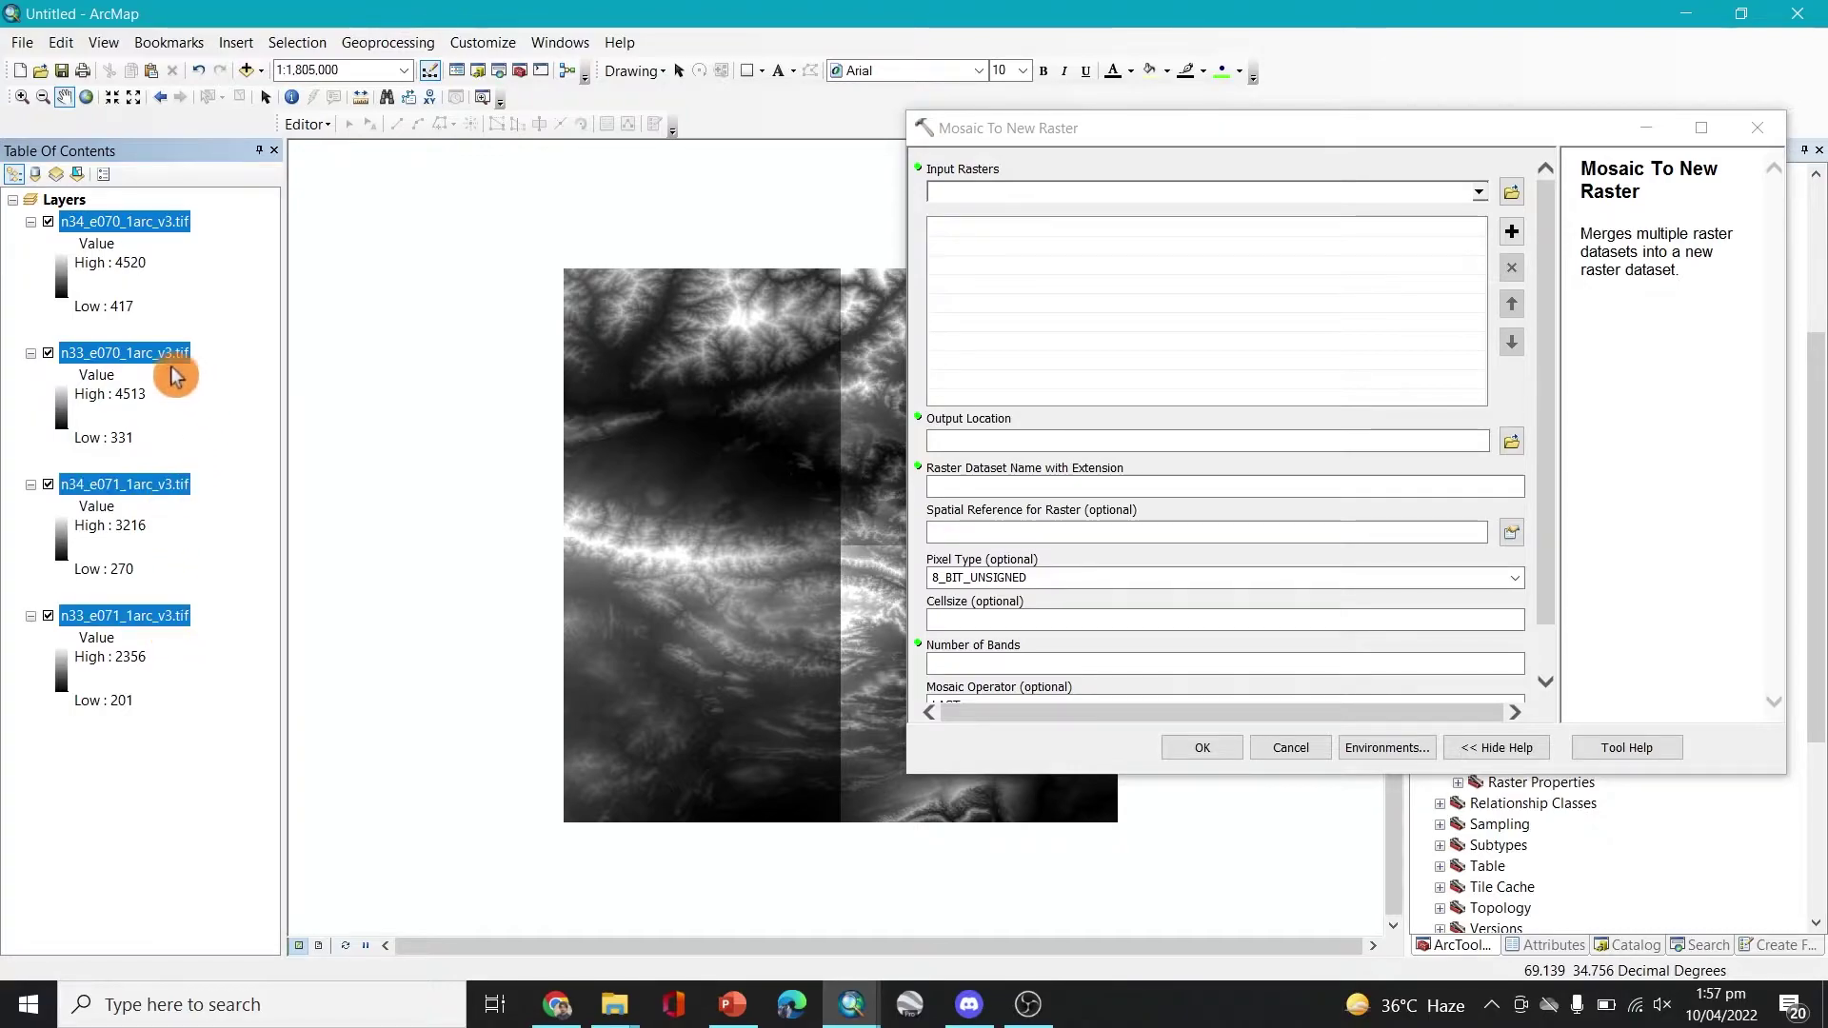
{"action": "left_click_drag", "start_coordinate": [134, 359], "coordinate": [1048, 285]}
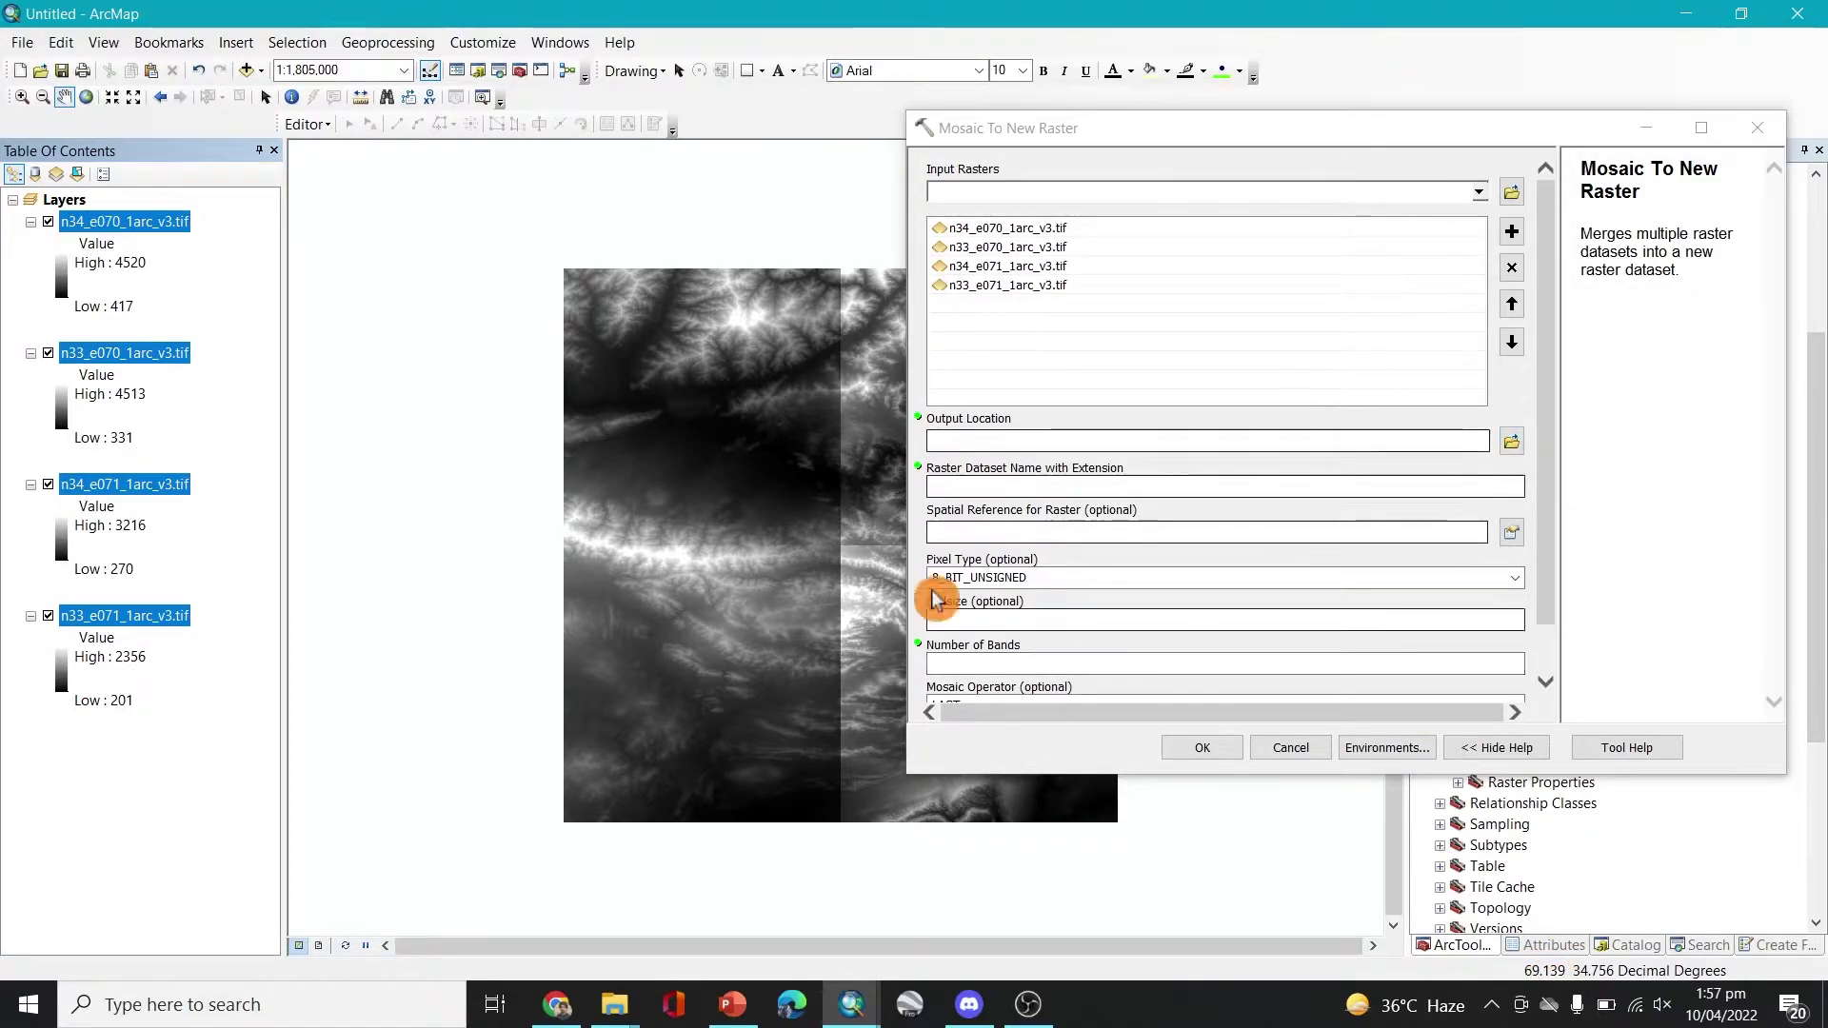
Name the output raster Combined.tif and start checking the n34_e070 layer's pixel type
{"action": "left_click", "coordinate": [1231, 485]}
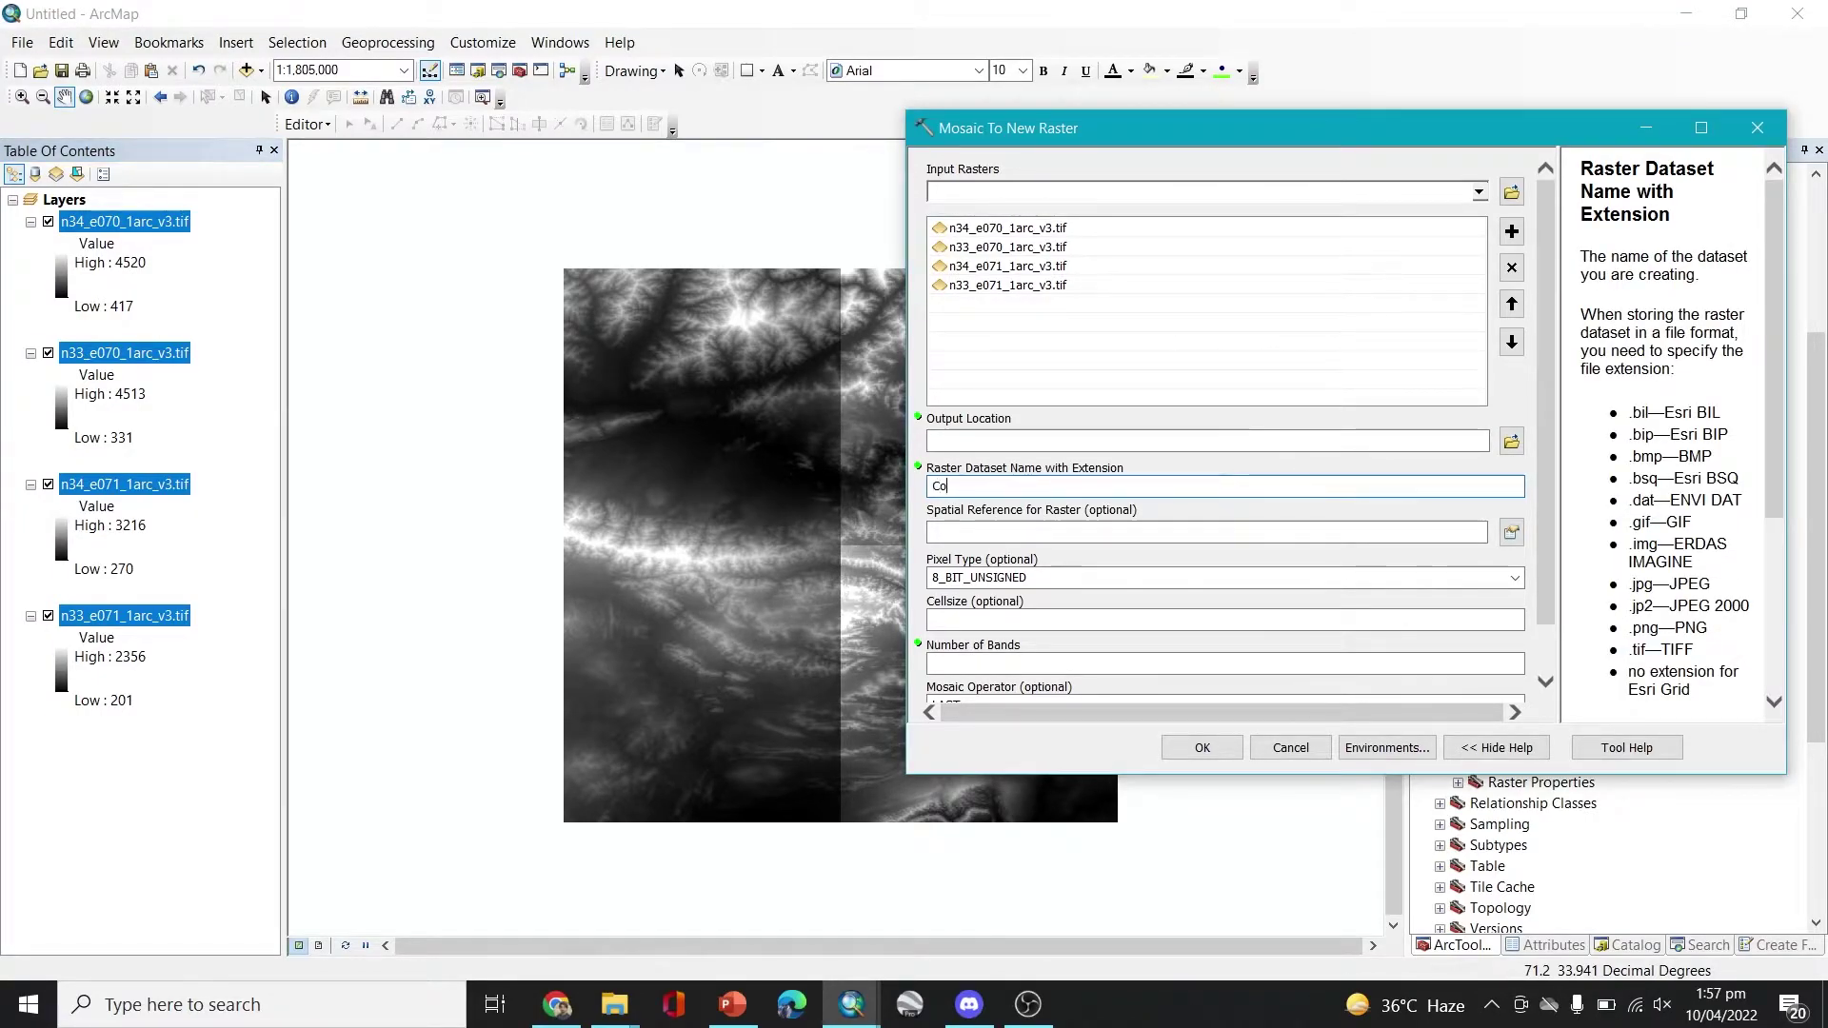
{"action": "type", "text": "Combined.tif"}
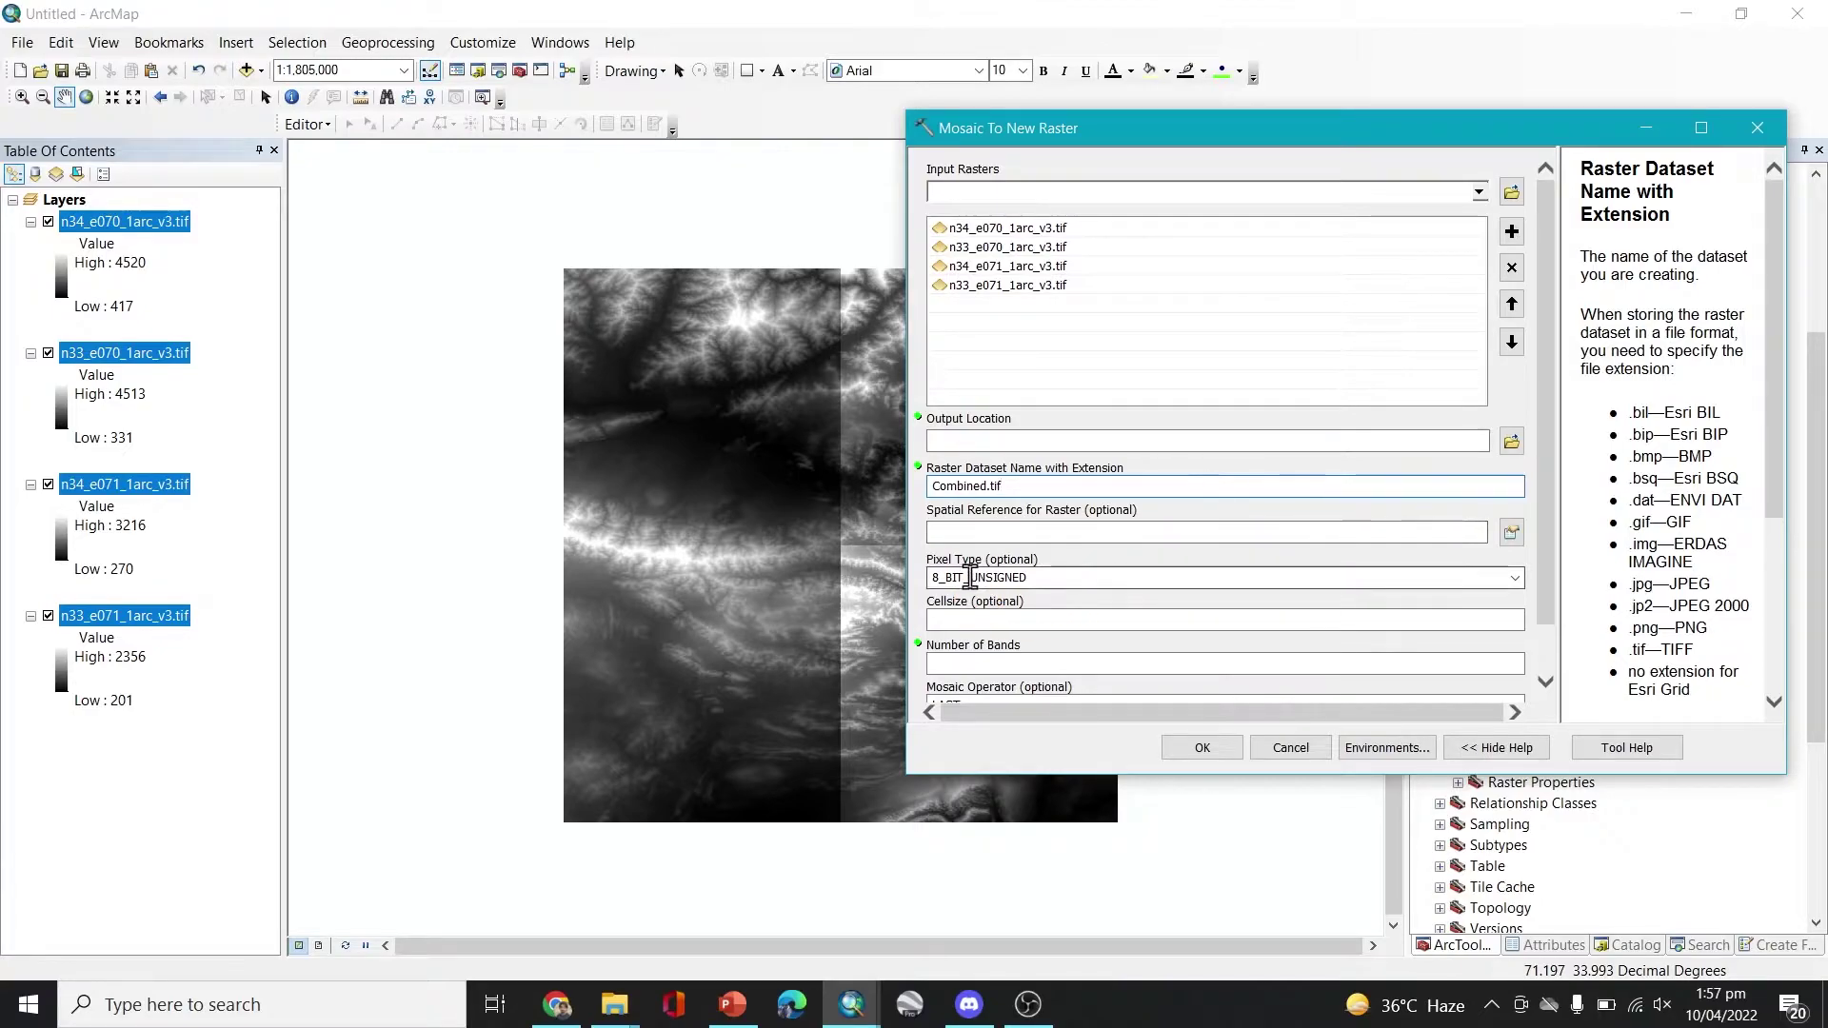
{"action": "left_click", "coordinate": [1055, 577]}
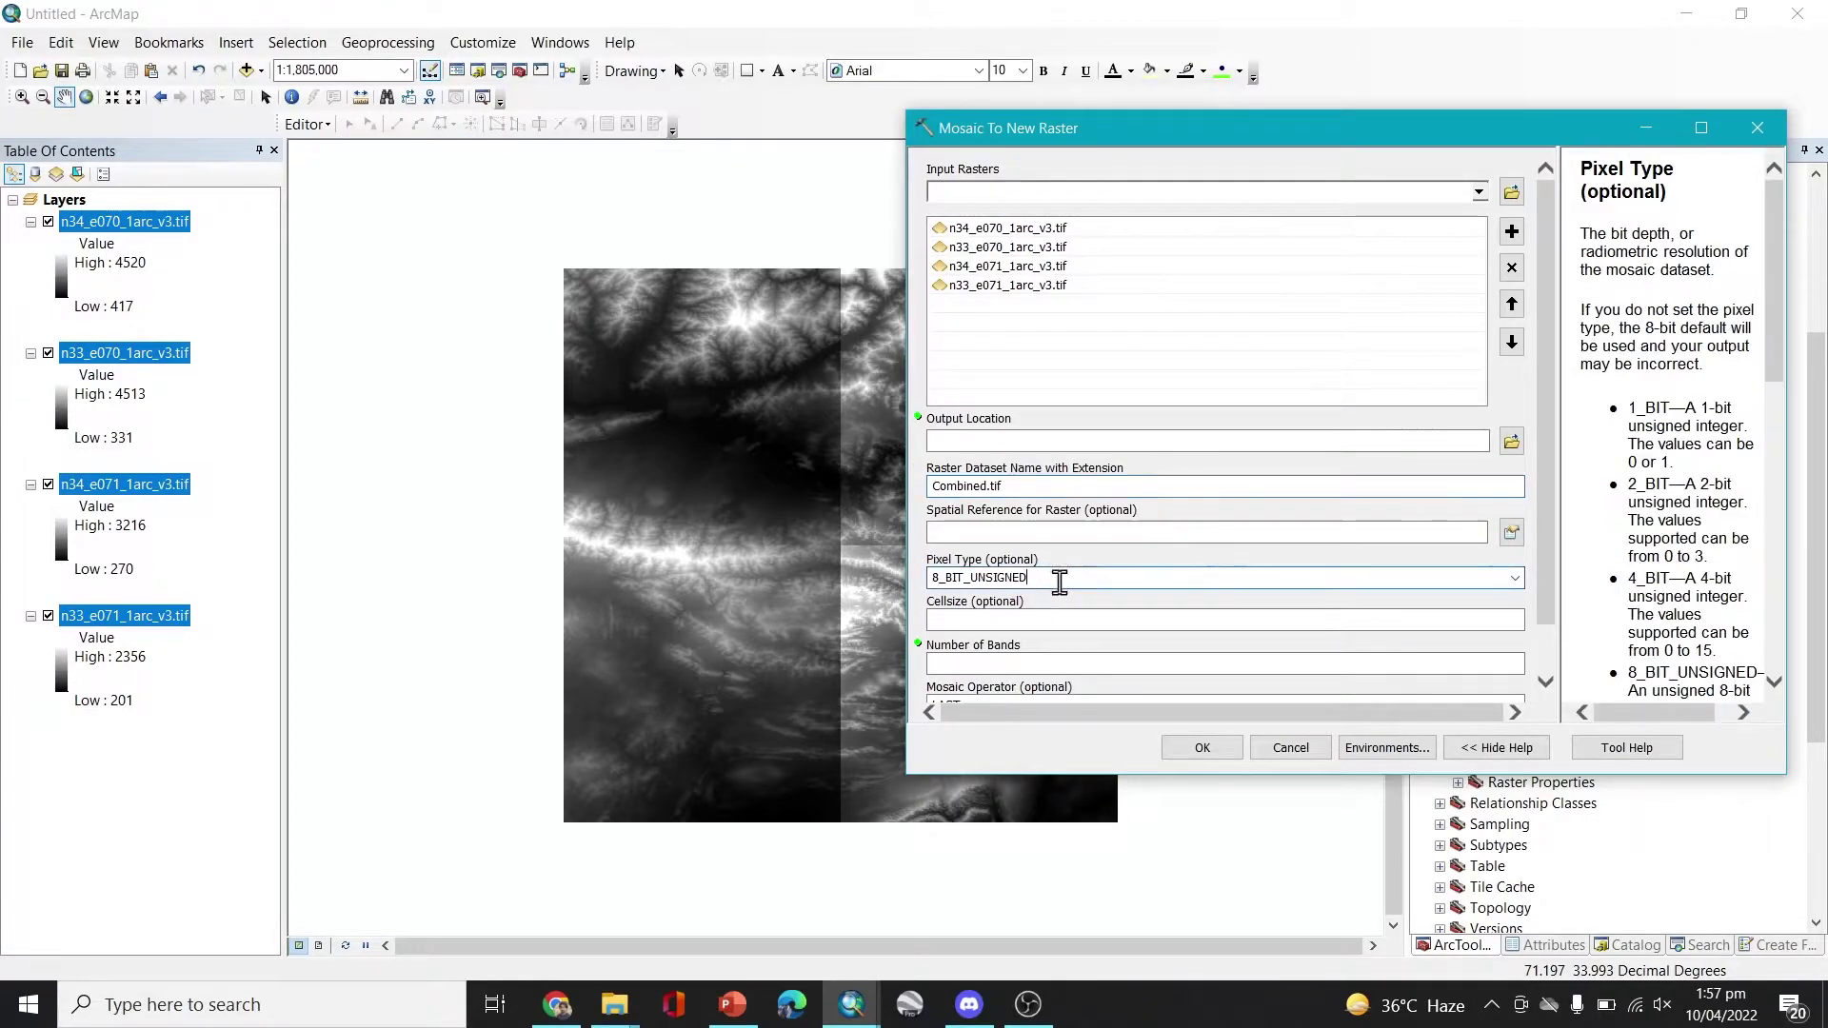
{"action": "right_click", "coordinate": [113, 236]}
{"action": "left_click", "coordinate": [109, 700]}
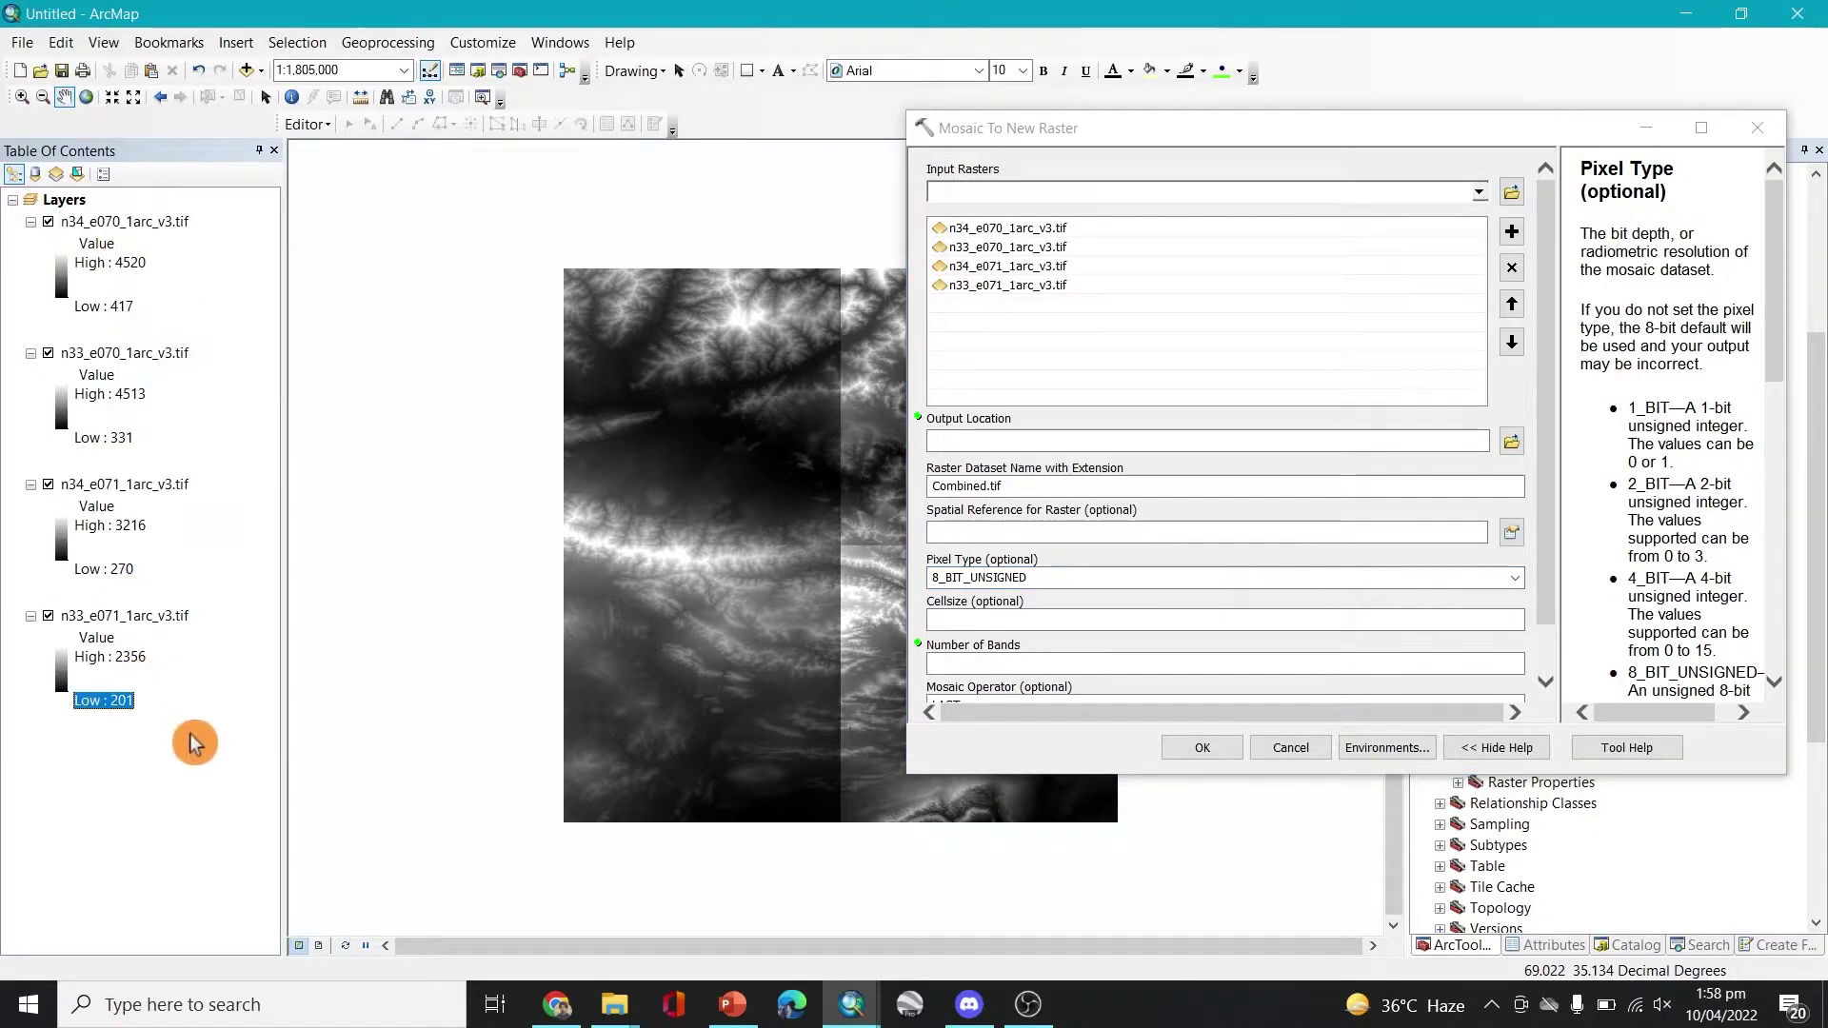
{"action": "left_click", "coordinate": [131, 226]}
Confirm in n34_e070's Layer Properties Source that pixels are 16 Bit signed integer
{"action": "right_click", "coordinate": [130, 225]}
{"action": "left_click", "coordinate": [199, 543]}
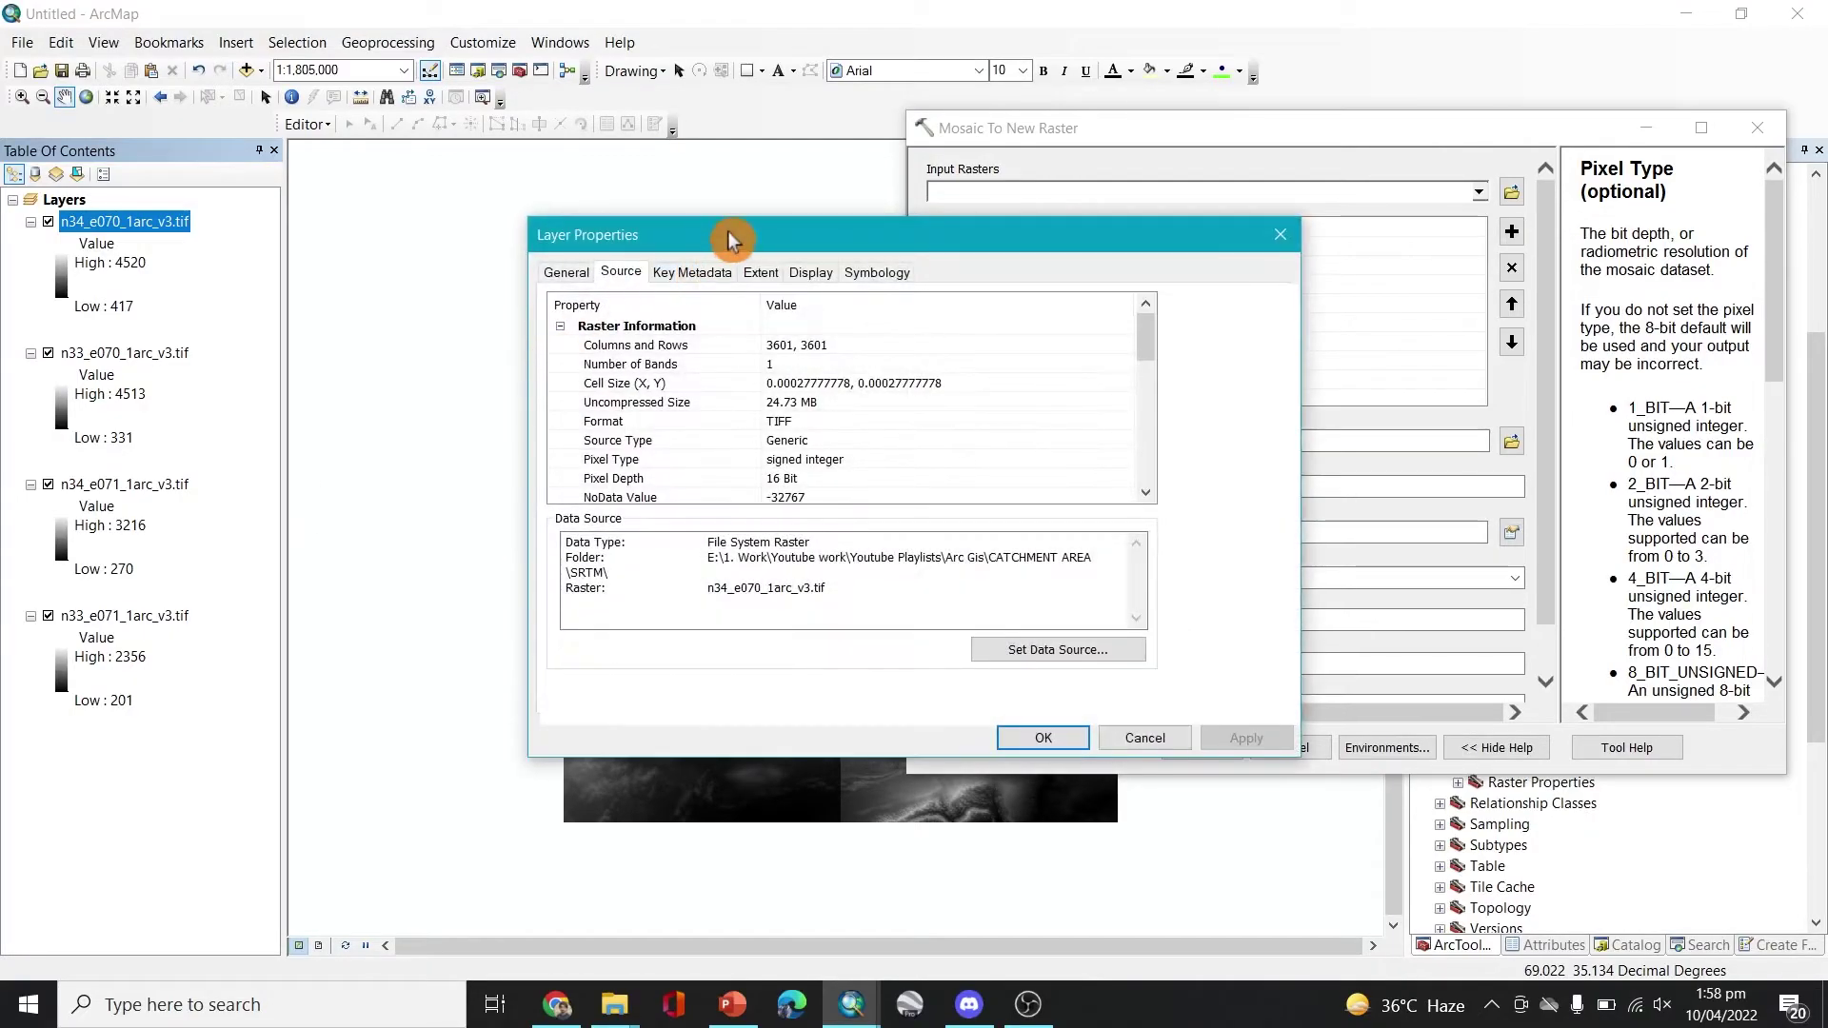
{"action": "left_click_drag", "start_coordinate": [731, 239], "coordinate": [228, 134]}
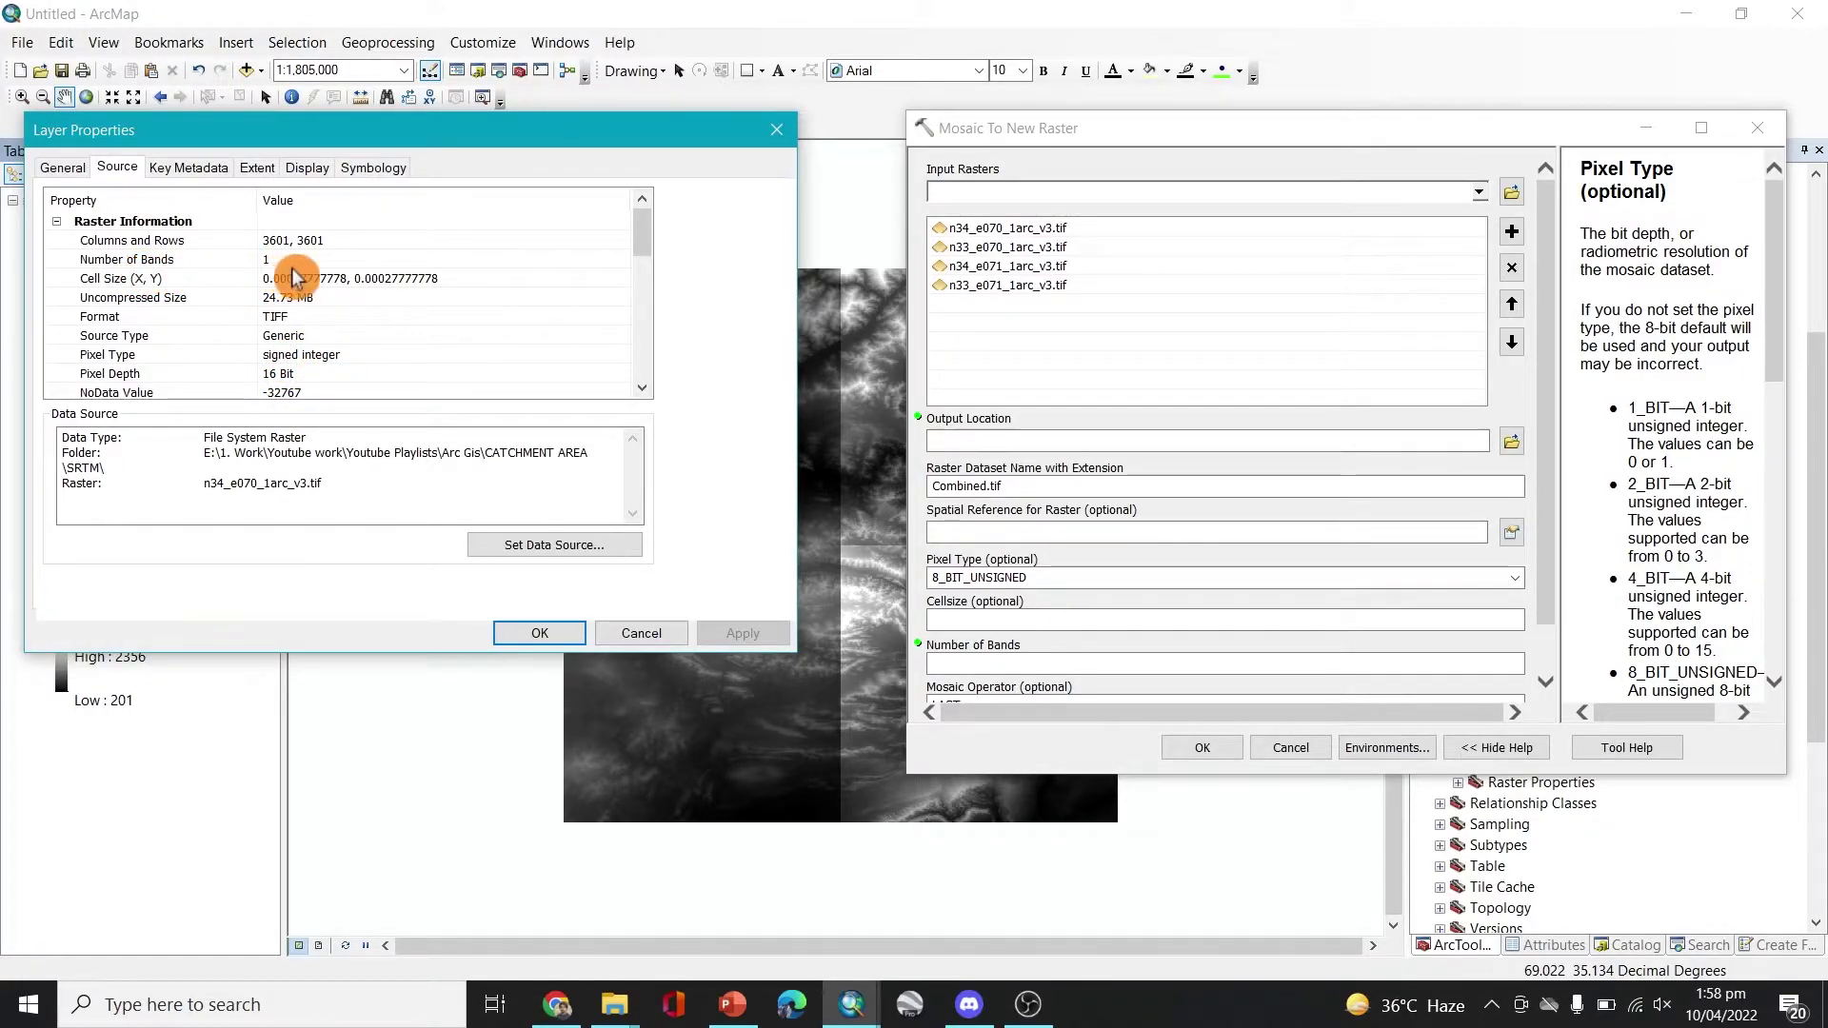
{"action": "scroll", "coordinate": [341, 352], "scroll_direction": "down", "scroll_amount": 2}
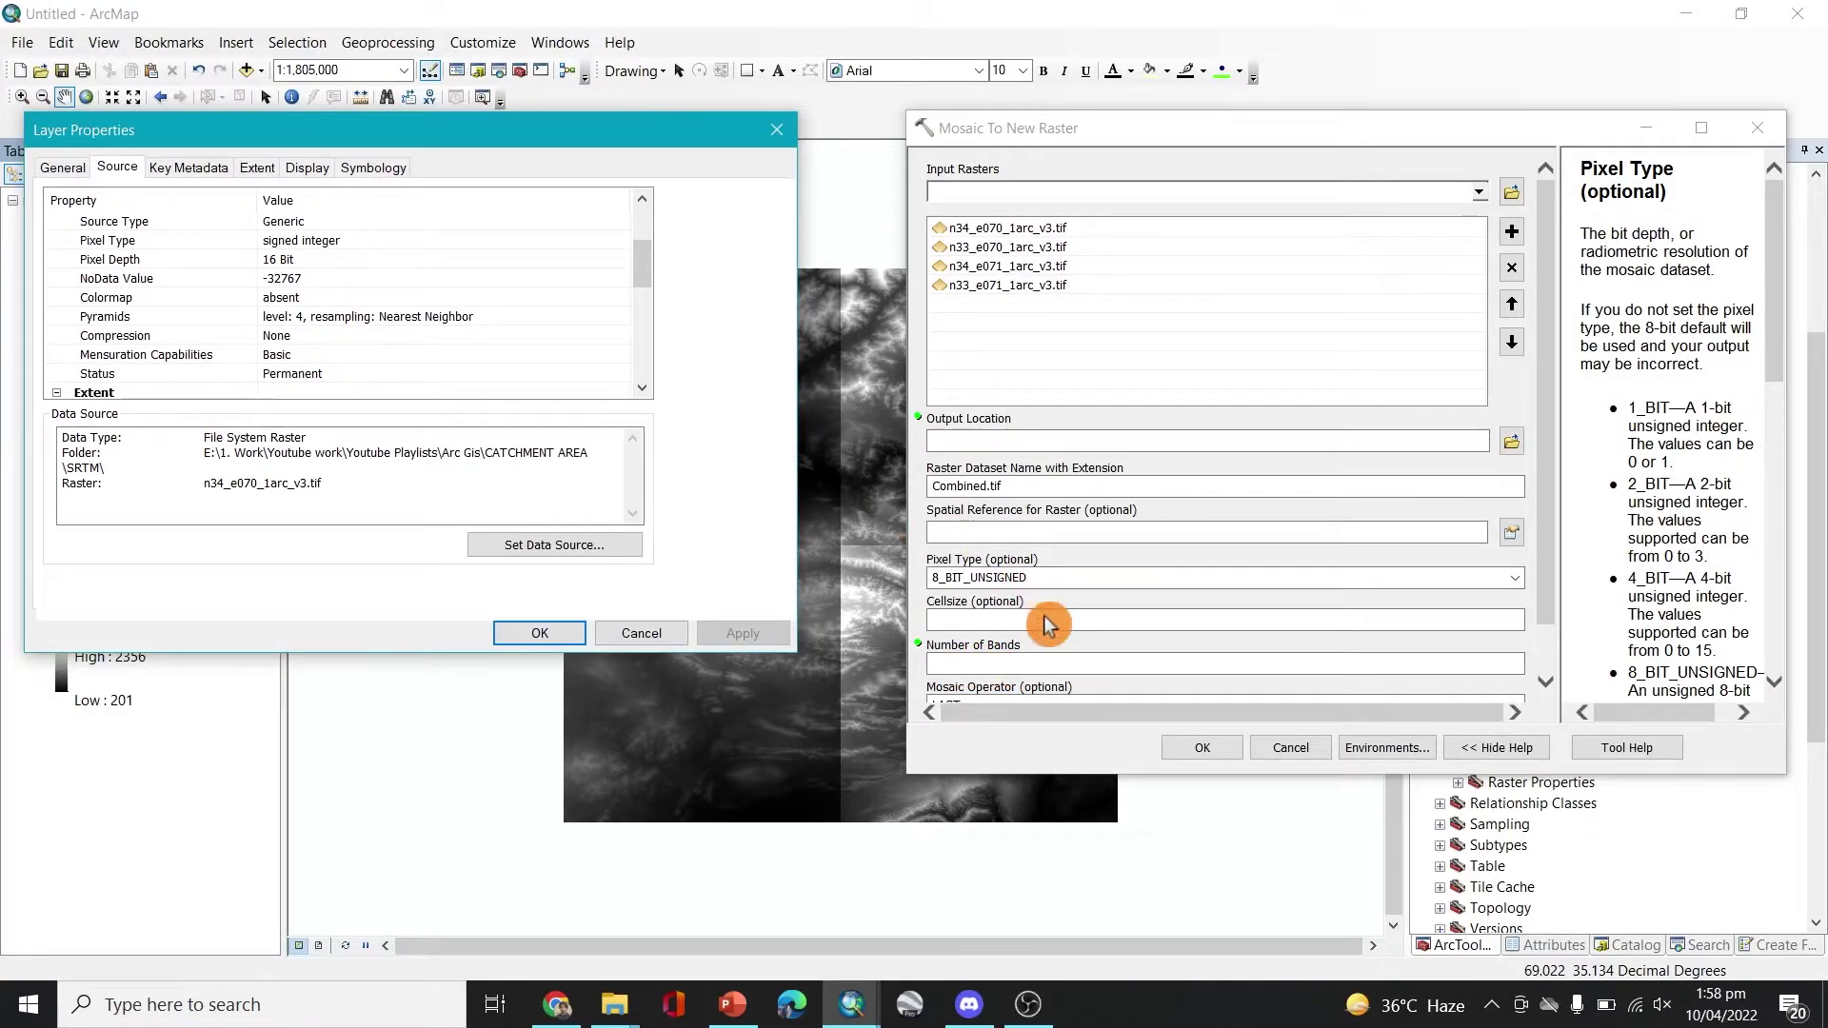
{"action": "scroll", "coordinate": [279, 381], "scroll_direction": "up", "scroll_amount": 1}
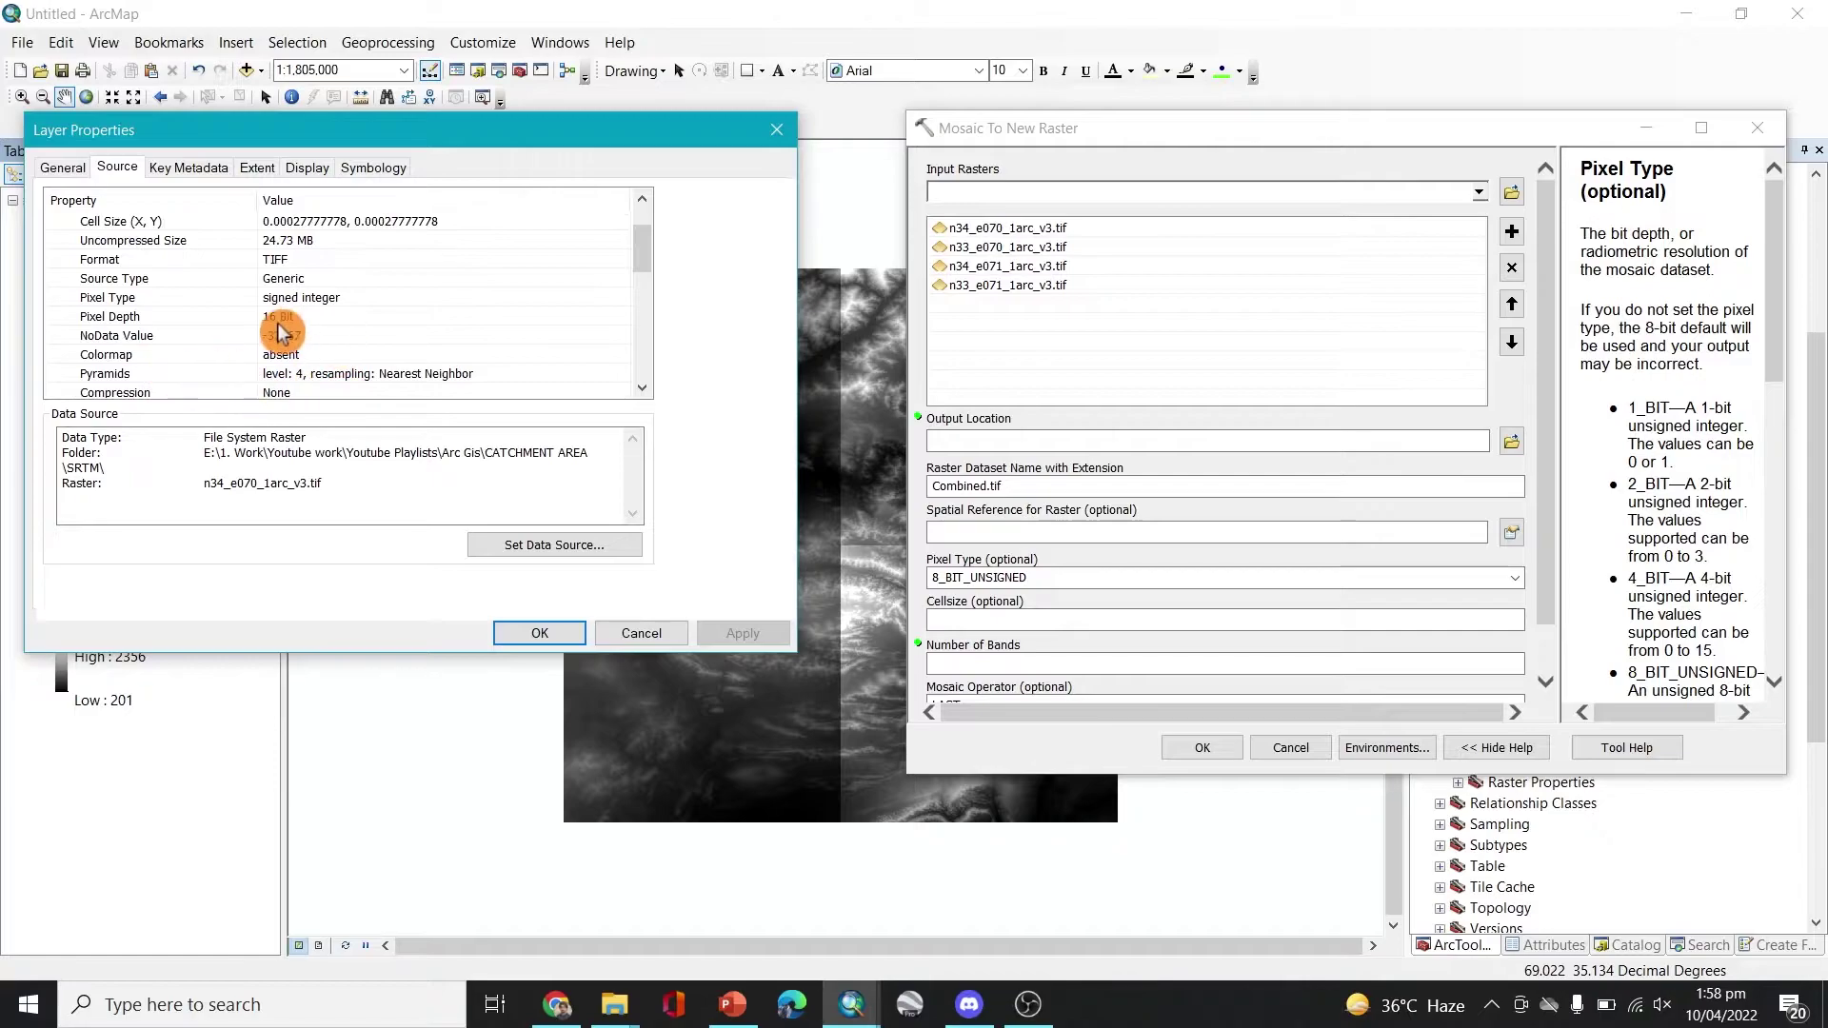
{"action": "left_click", "coordinate": [777, 130]}
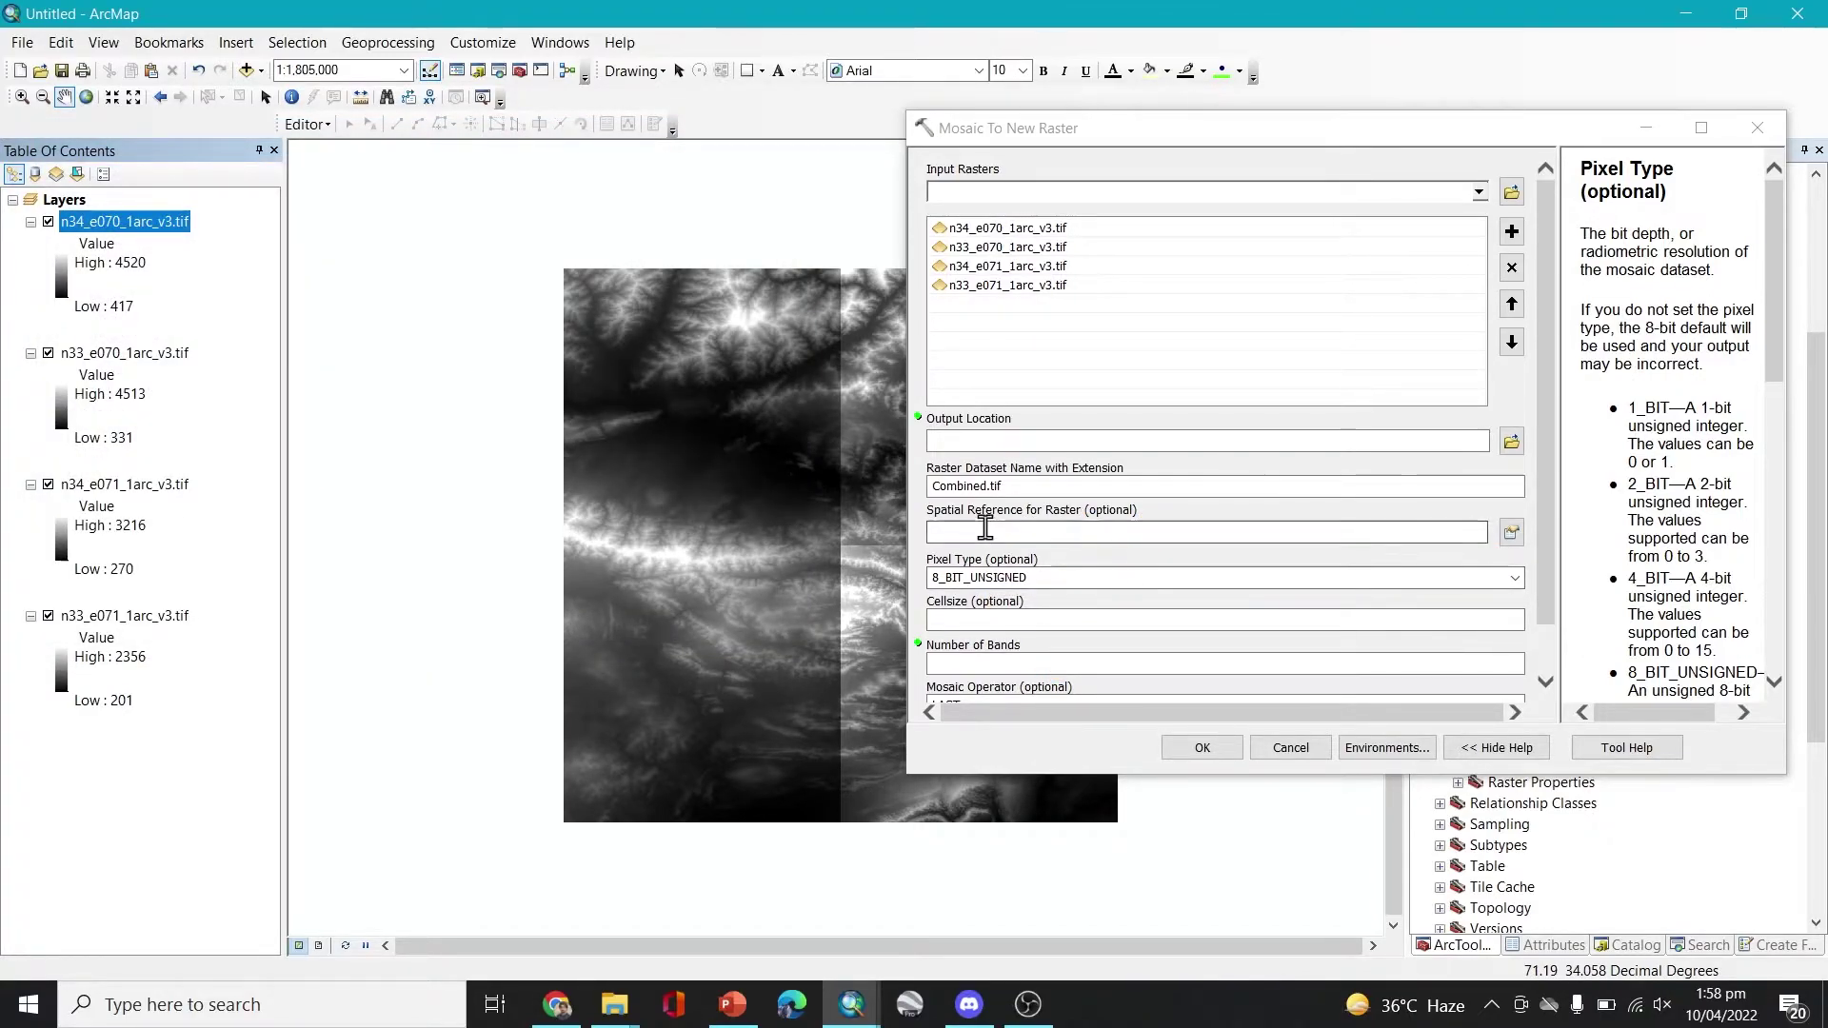
Set the mosaic pixel type to 16_BIT_SIGNED with 1 band; the run fails for missing output location
{"action": "left_click", "coordinate": [1514, 578]}
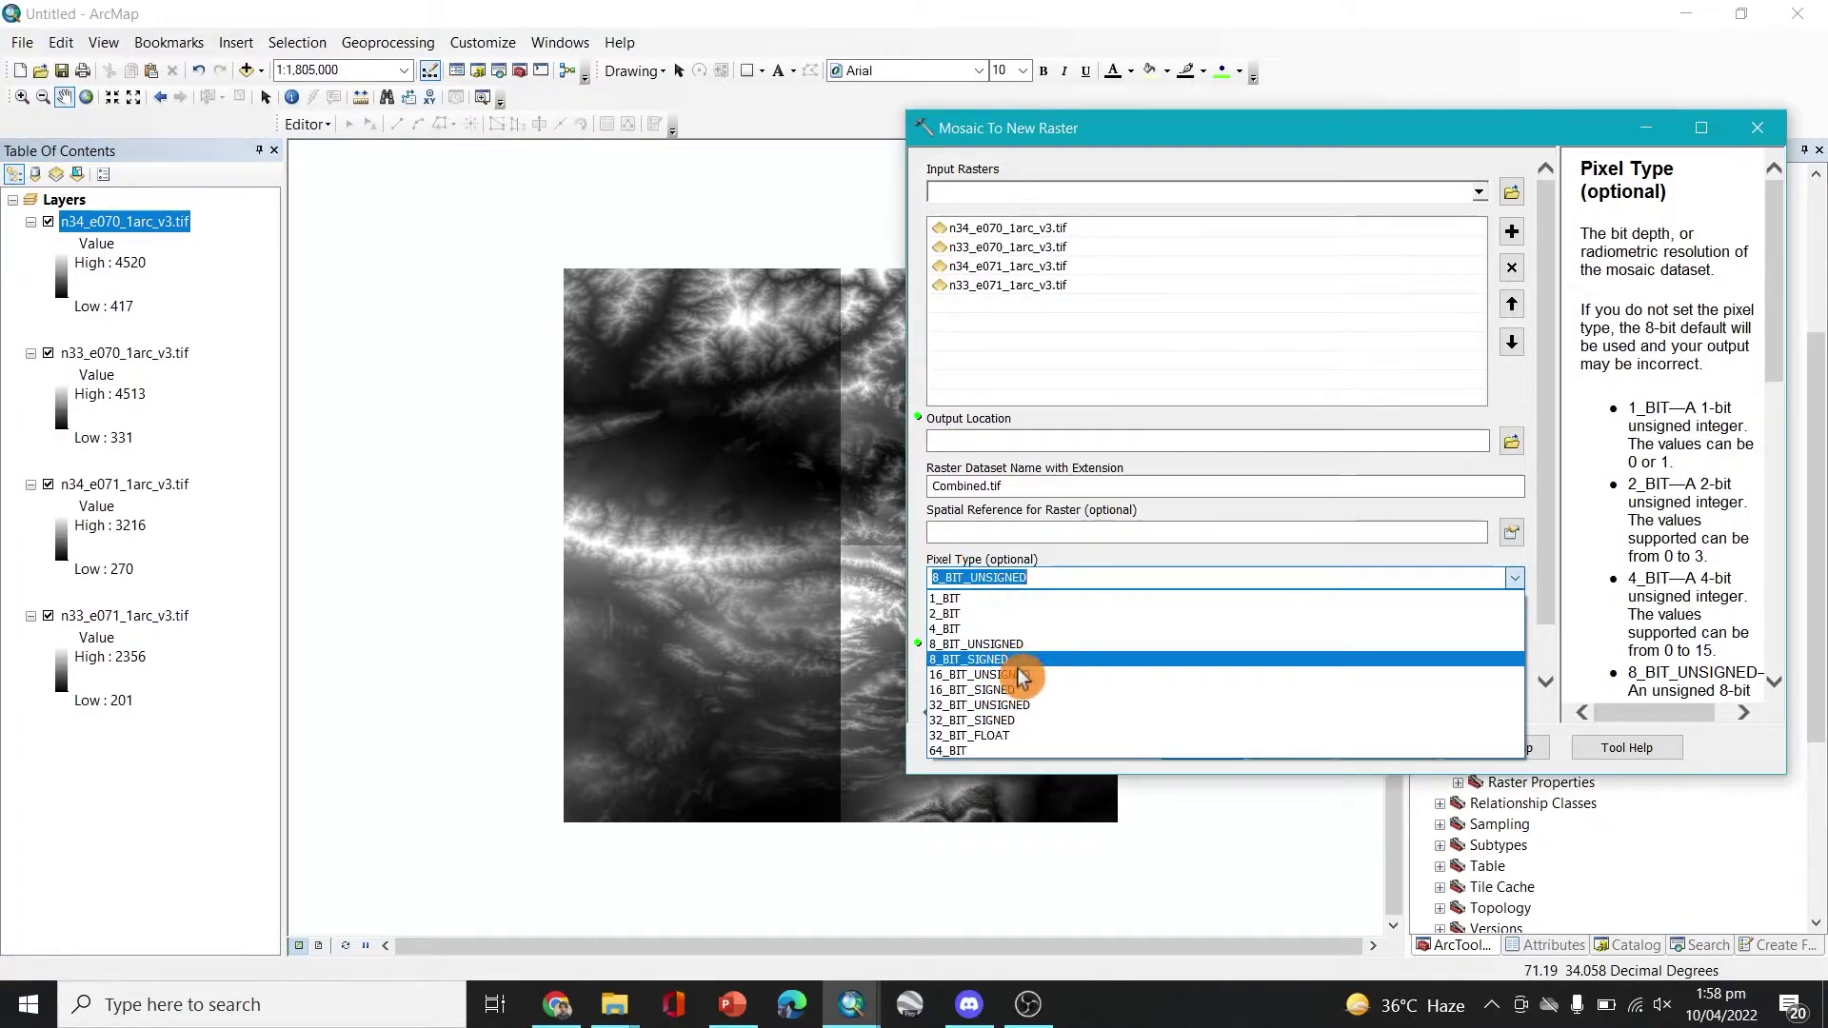
{"action": "left_click", "coordinate": [1014, 689]}
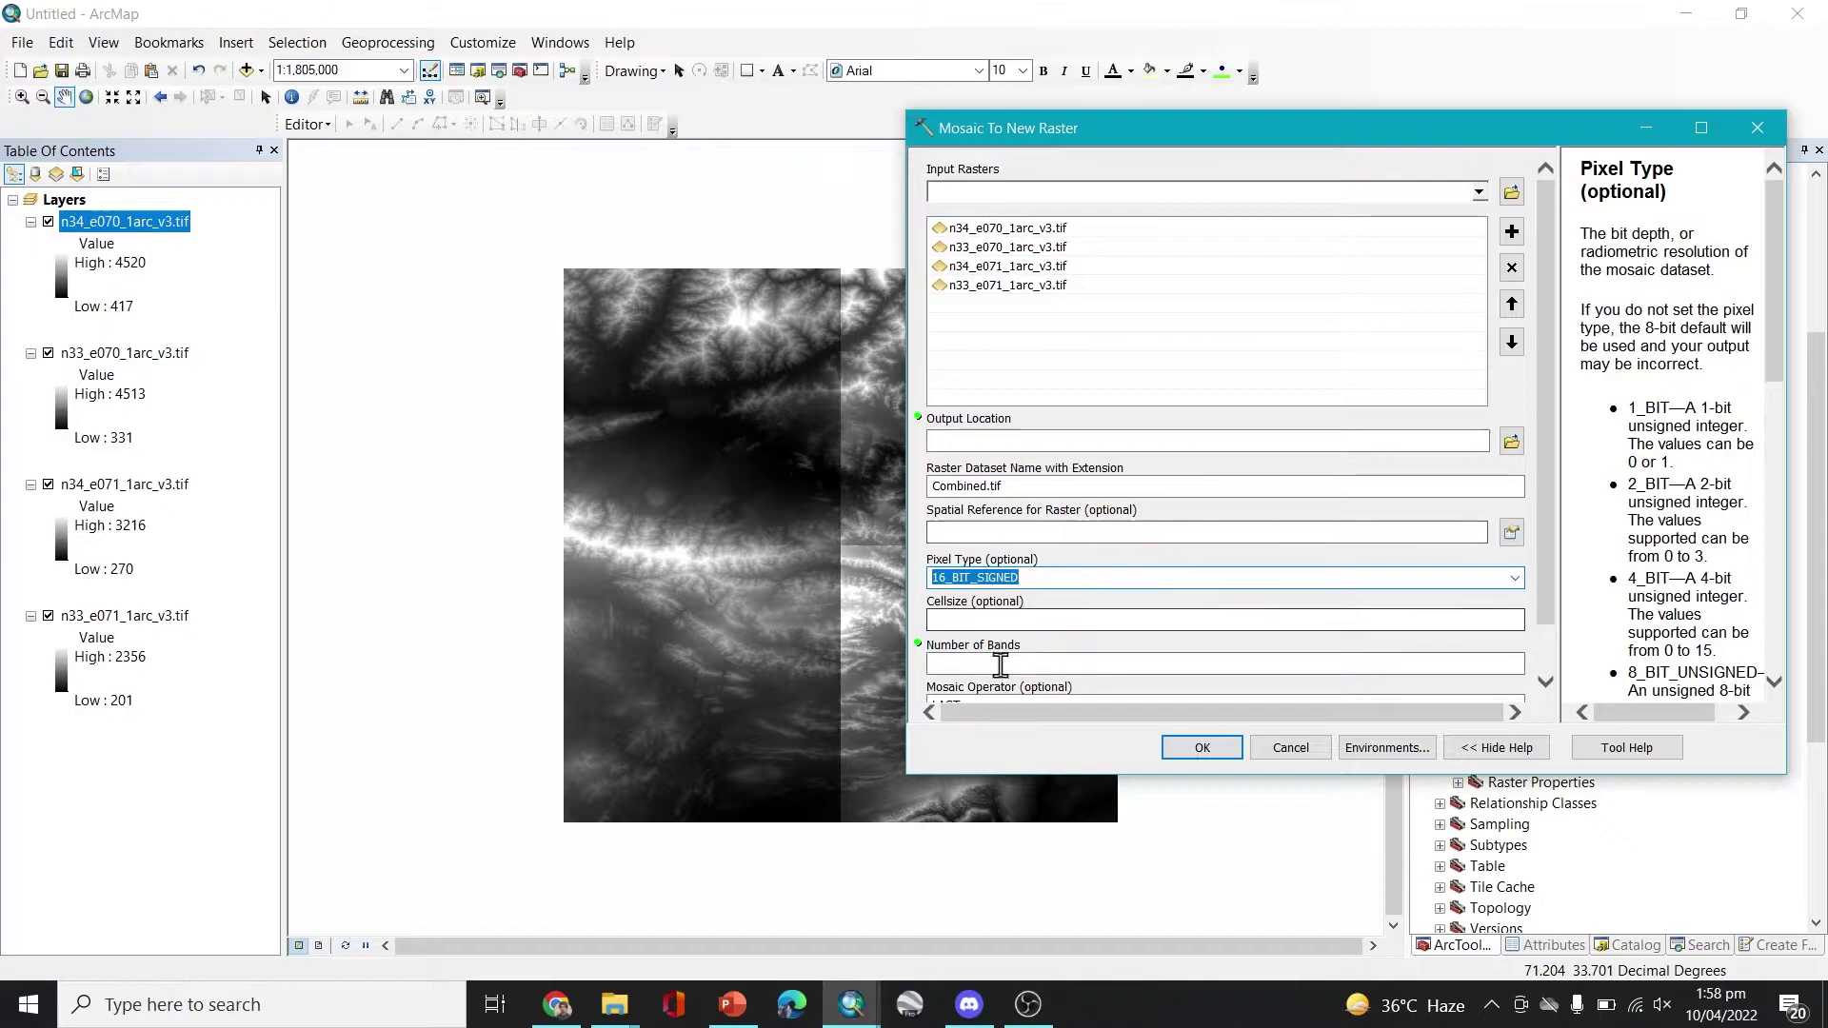
{"action": "left_click", "coordinate": [1110, 666]}
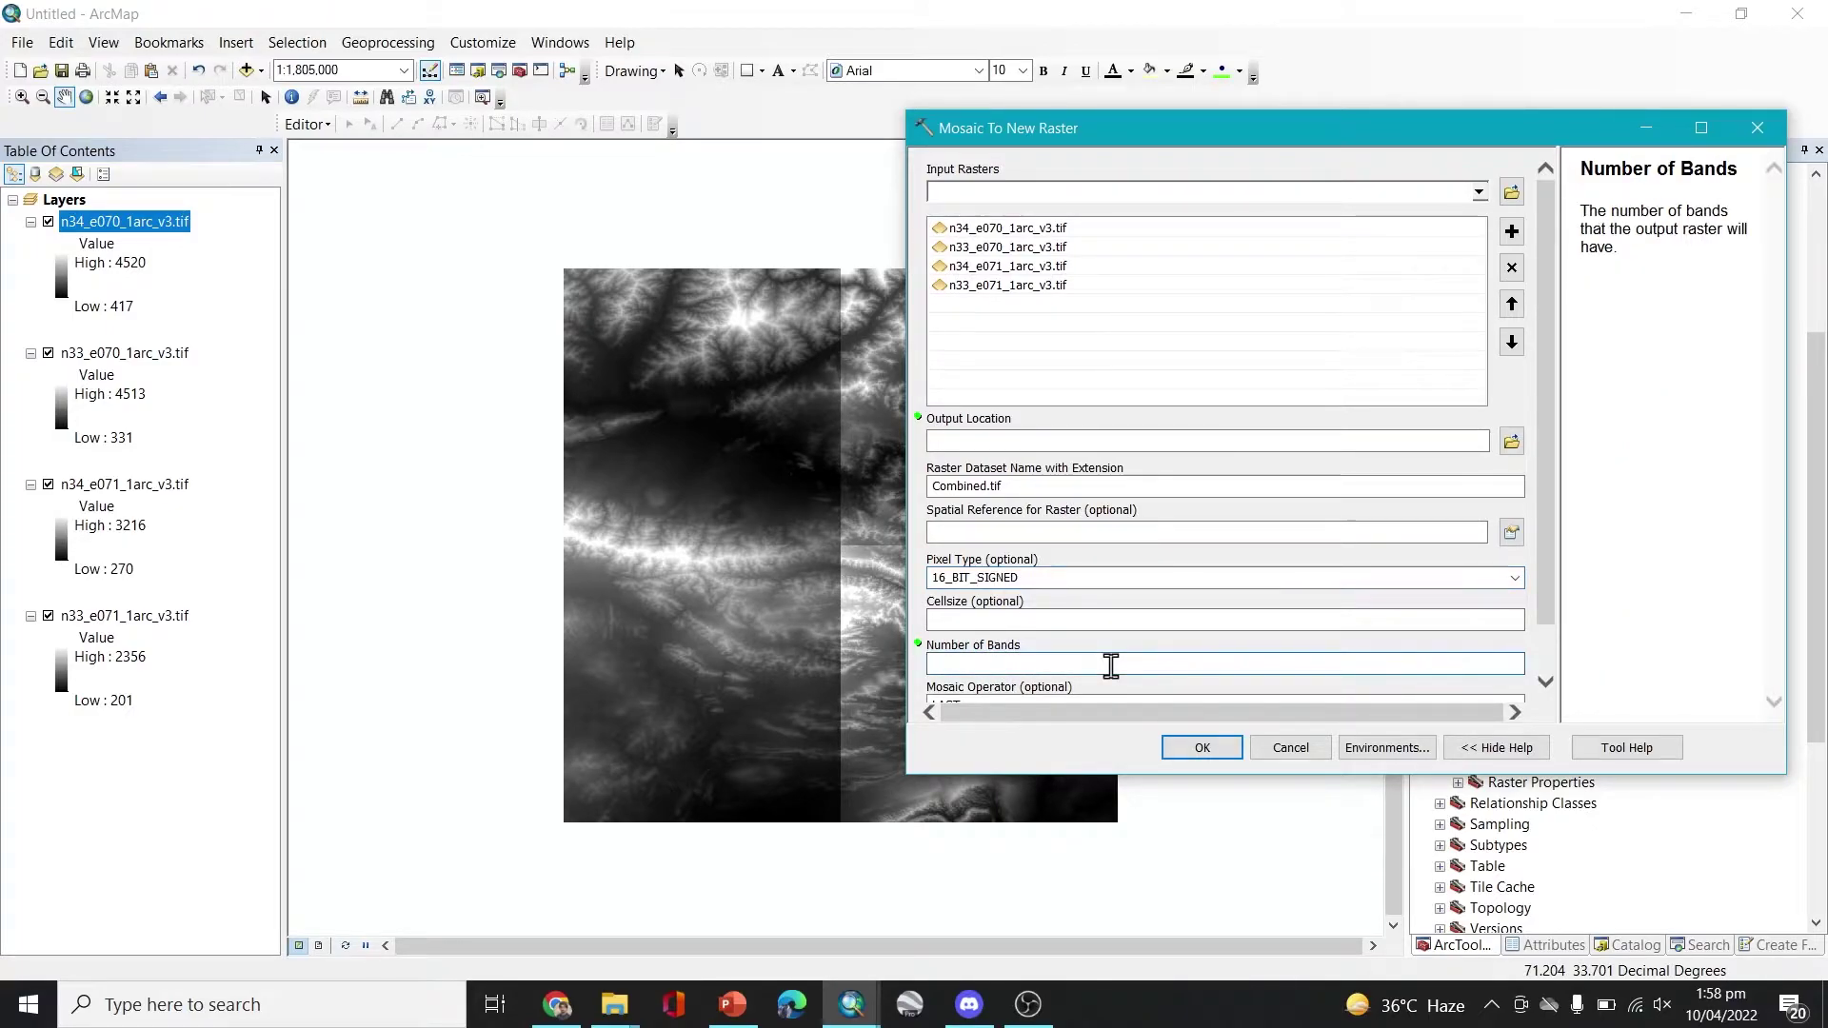
{"action": "left_click", "coordinate": [1362, 663]}
{"action": "type", "text": "1"}
{"action": "left_click_drag", "start_coordinate": [1546, 600], "coordinate": [1547, 627]}
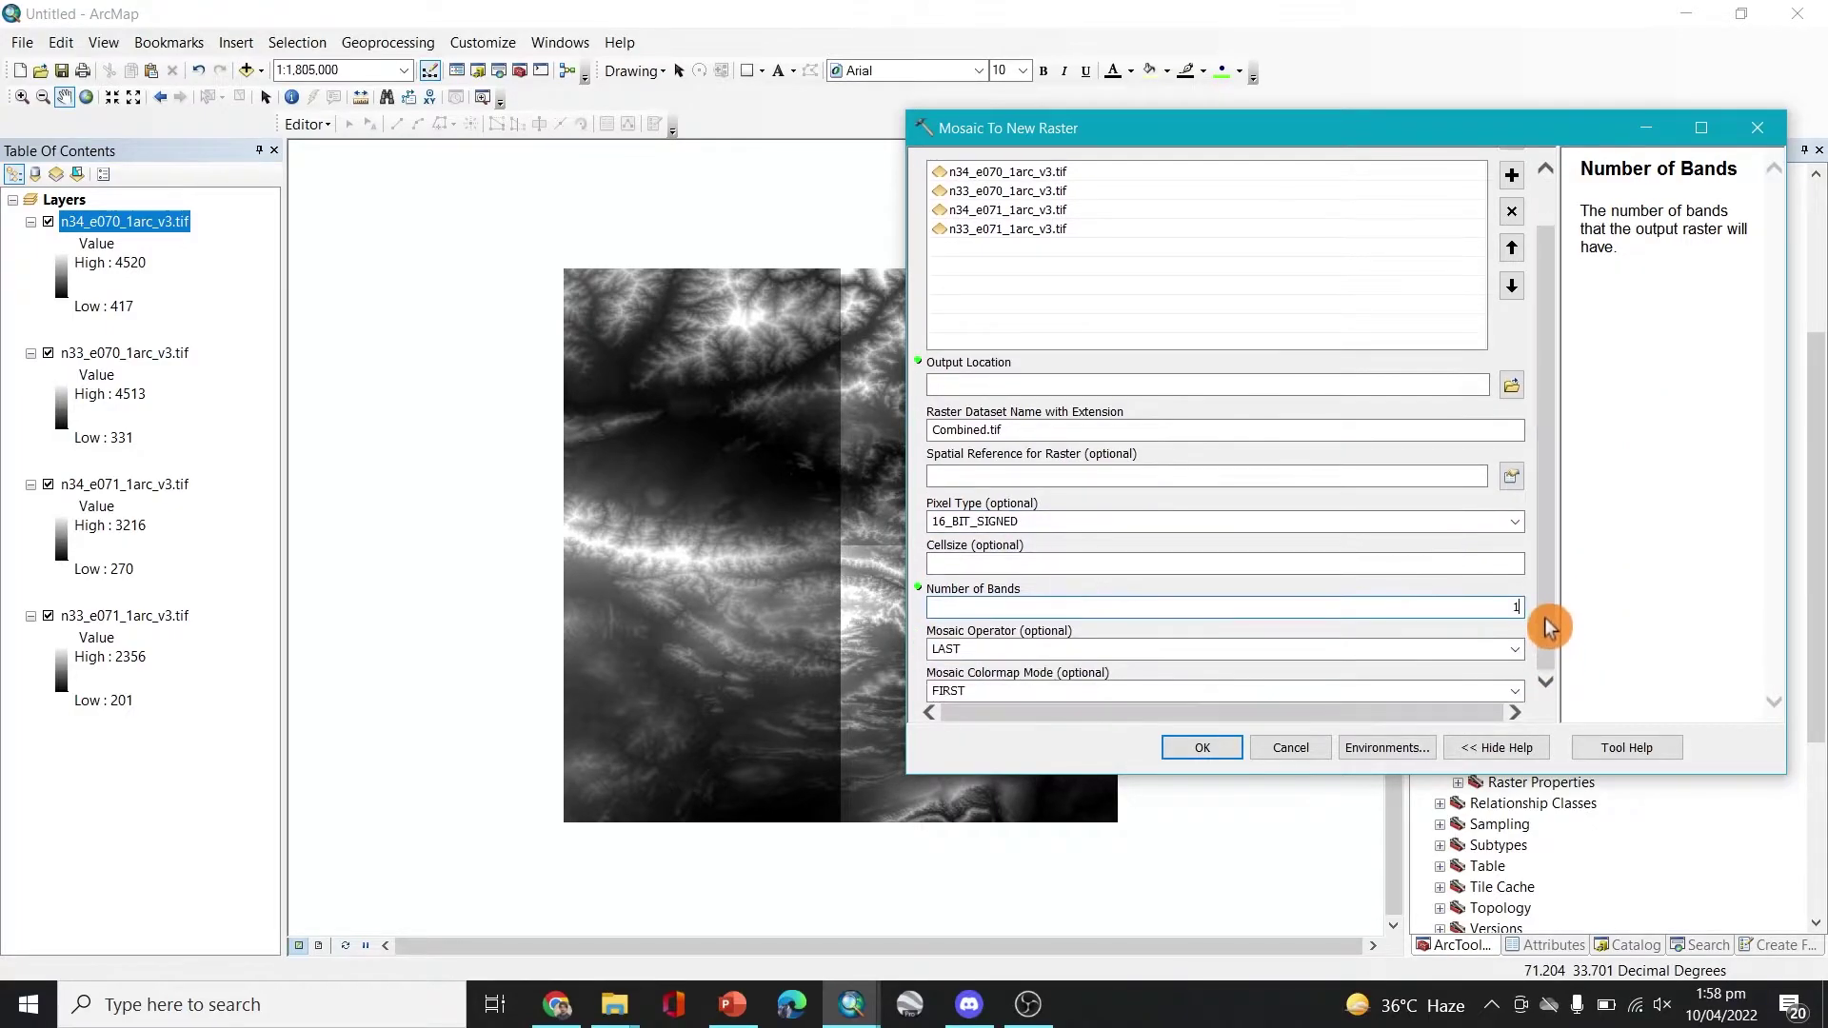
{"action": "left_click", "coordinate": [1203, 749]}
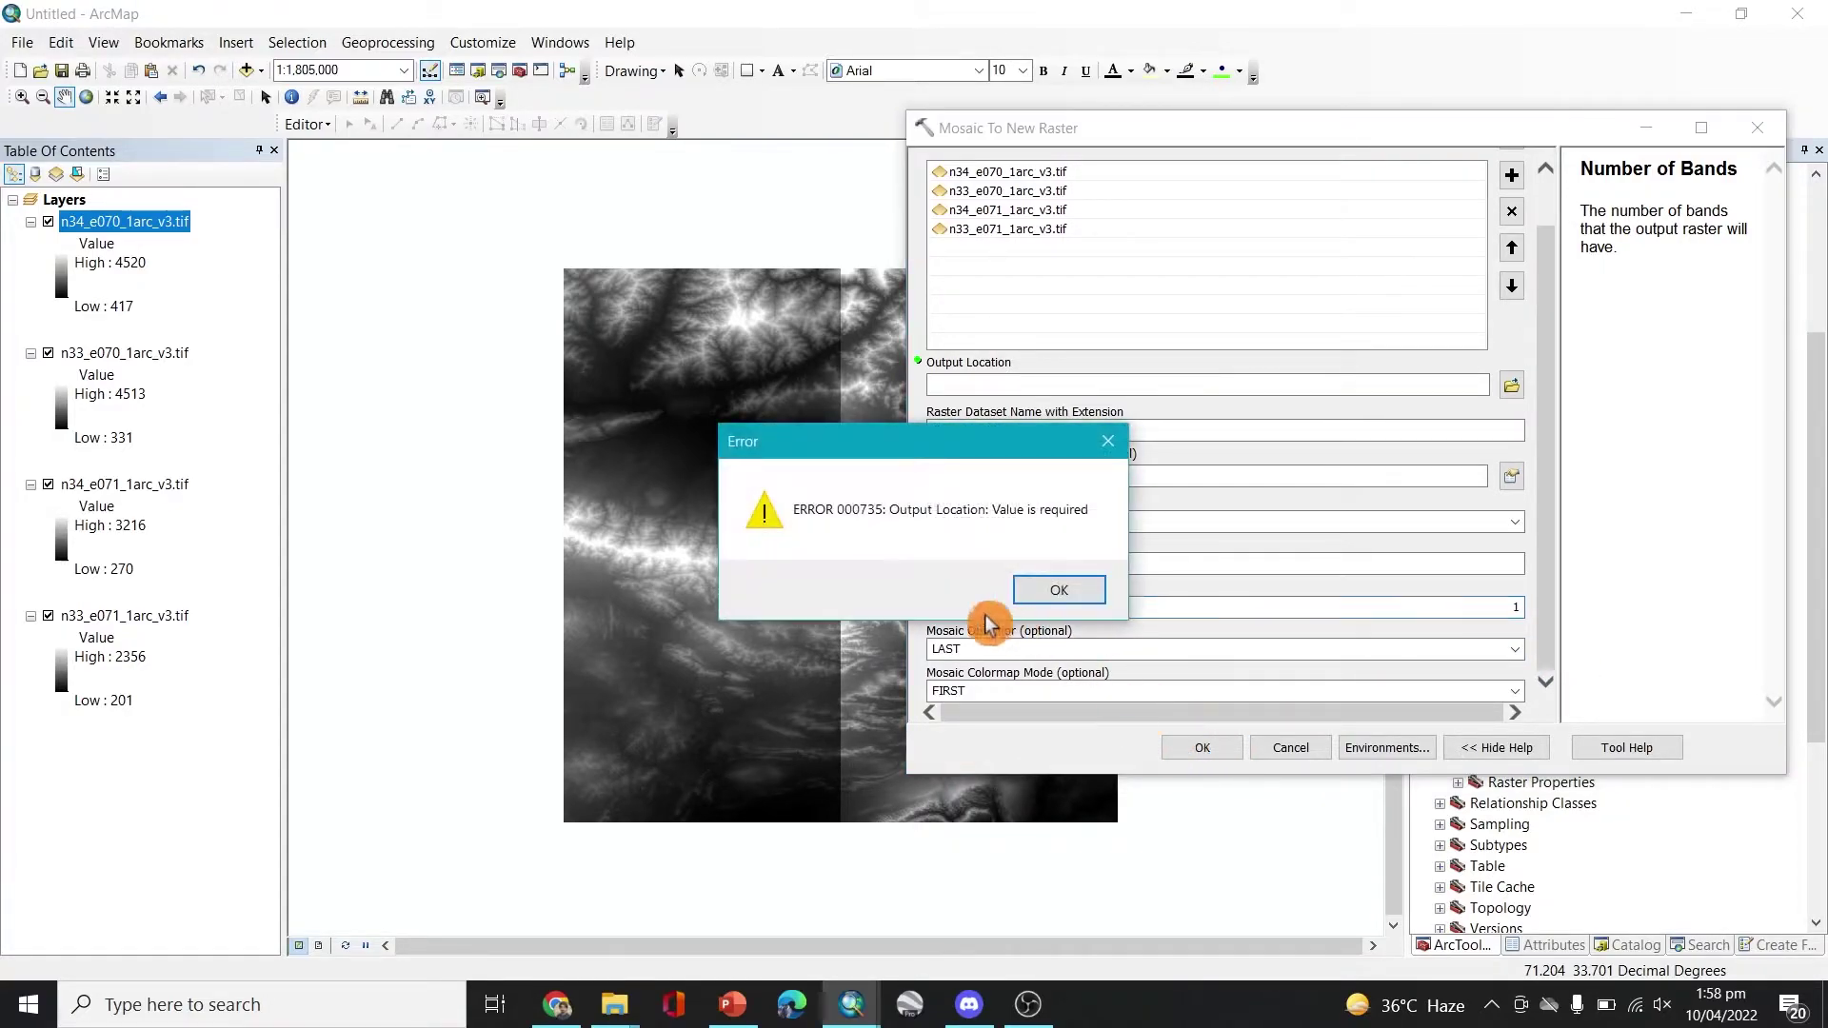
{"action": "left_click", "coordinate": [1044, 606]}
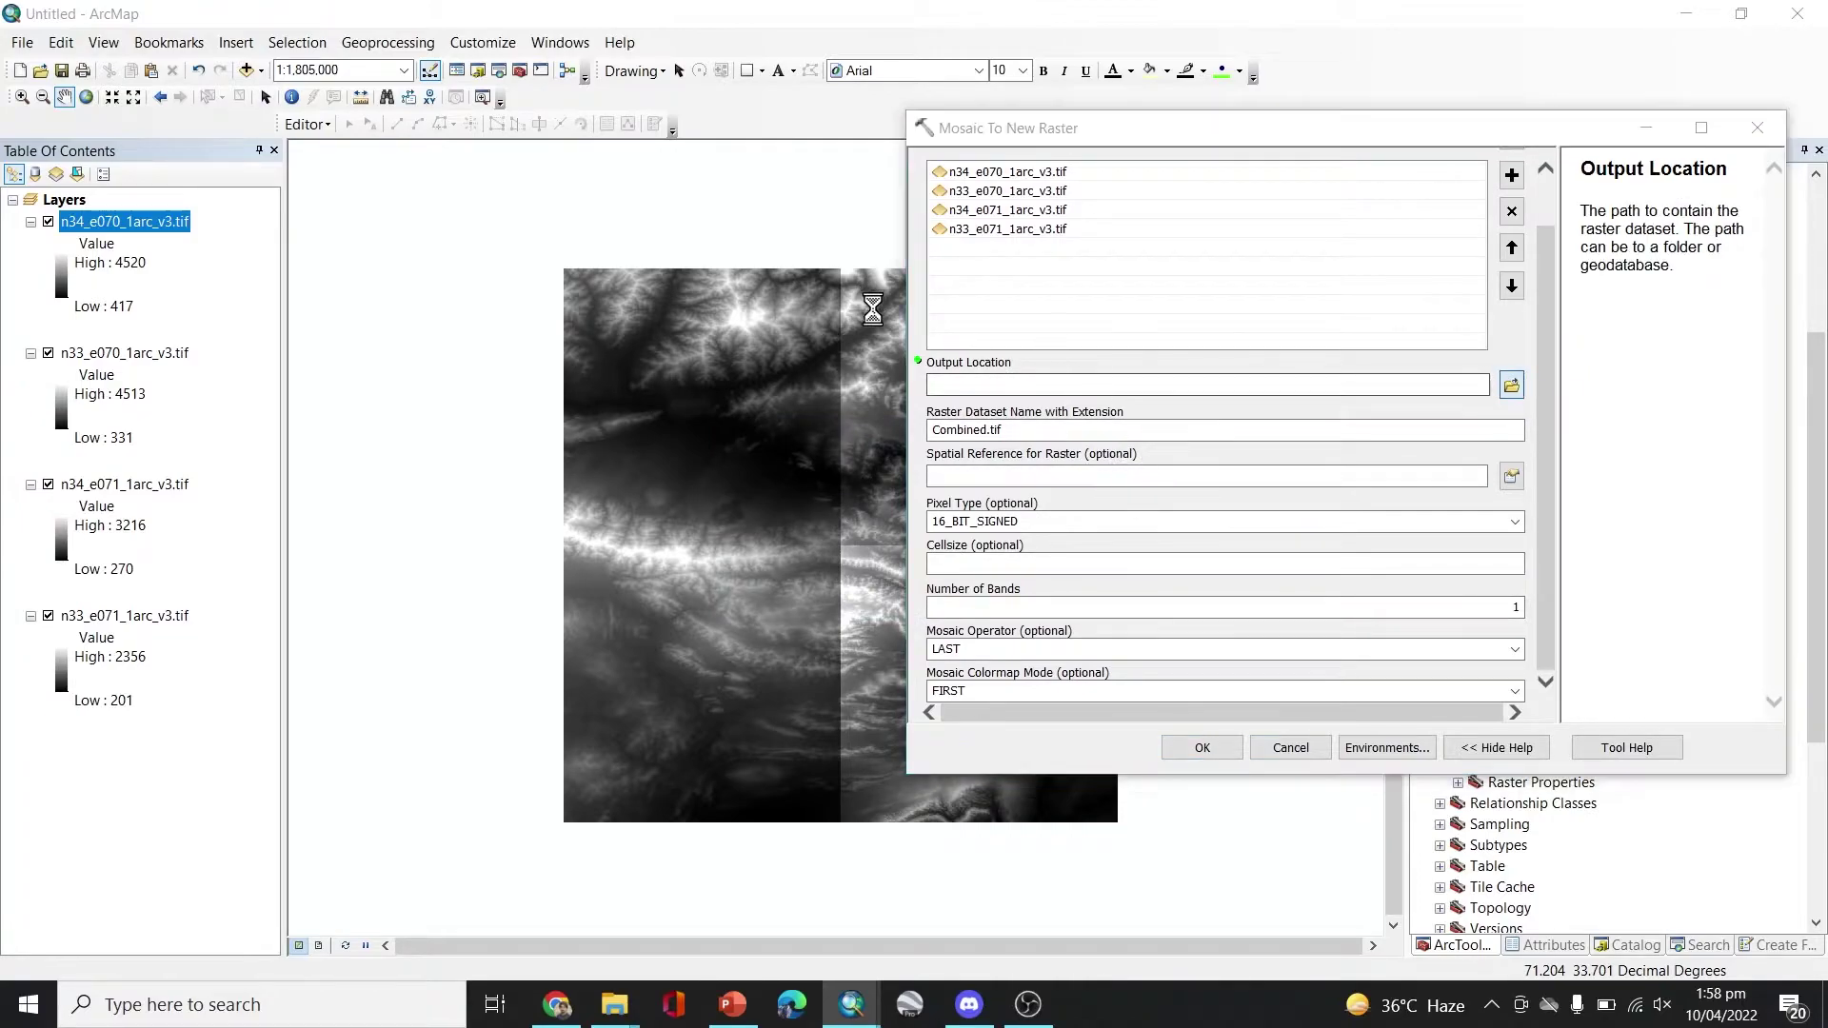
Create a New Folder in E:\Softwares\youtube and try Merge as the output location
{"action": "left_click", "coordinate": [1512, 385]}
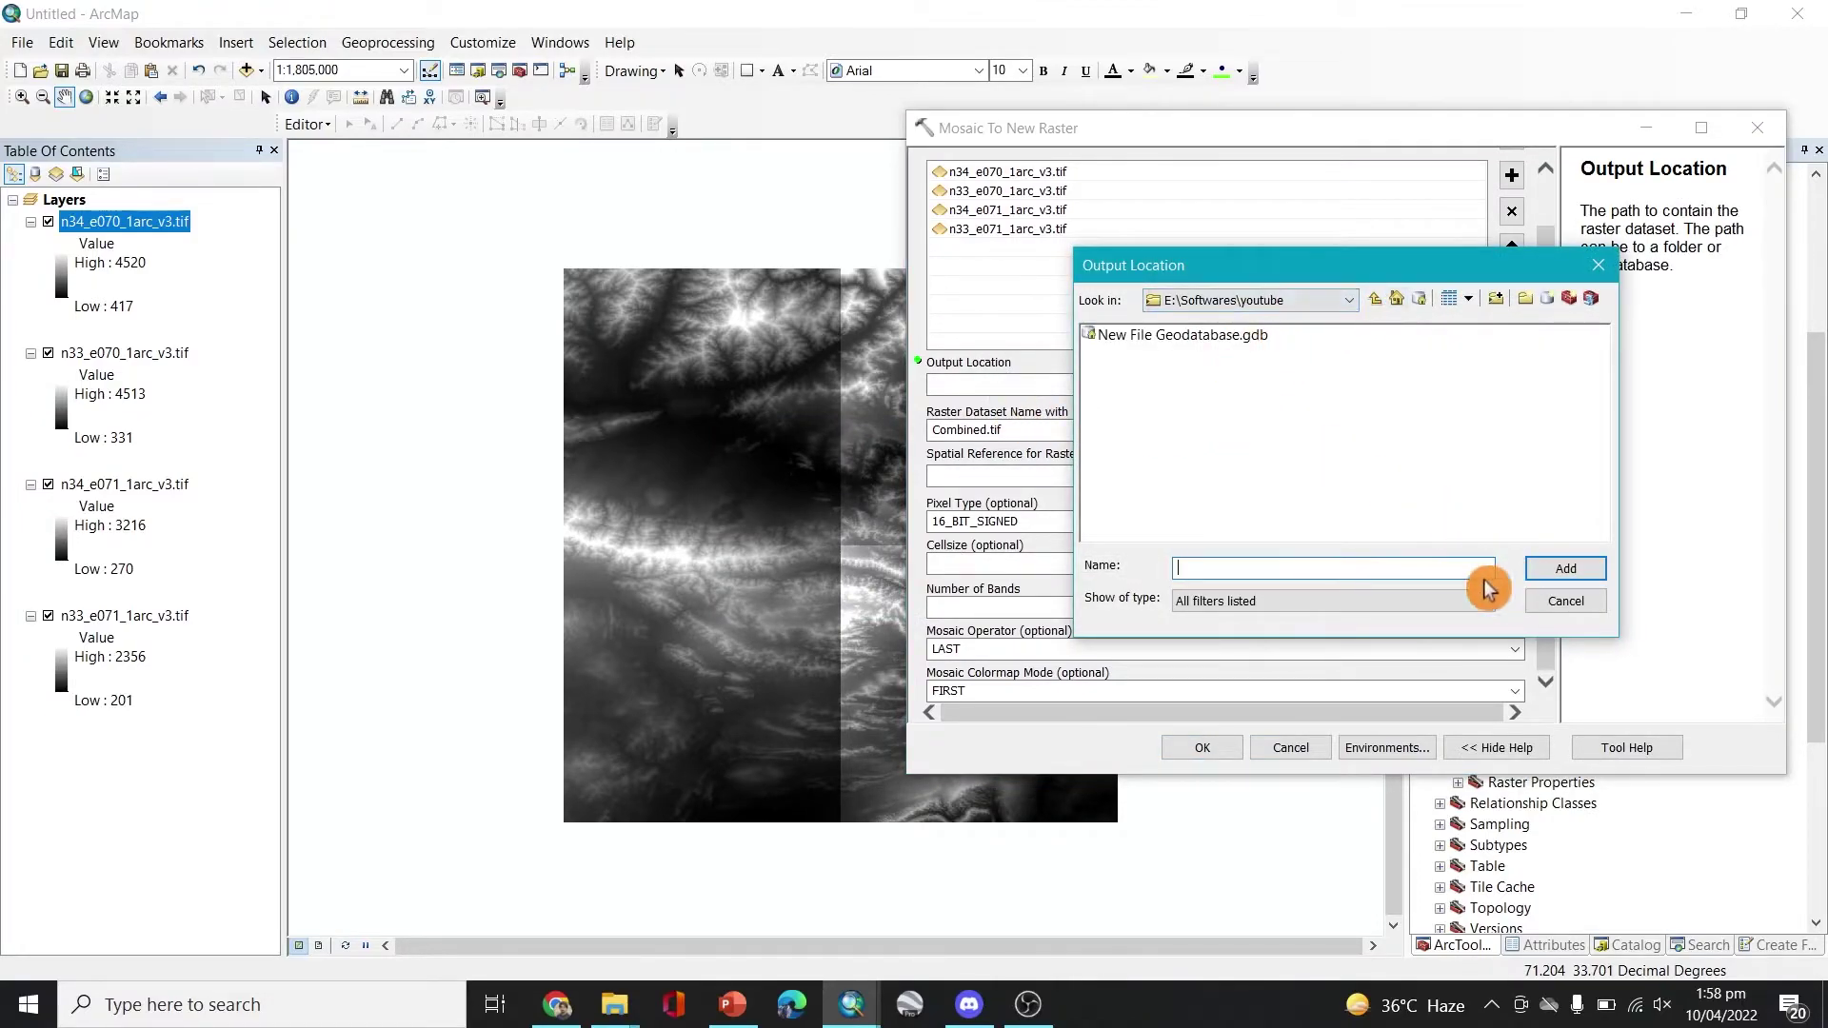
{"action": "left_click", "coordinate": [1526, 300]}
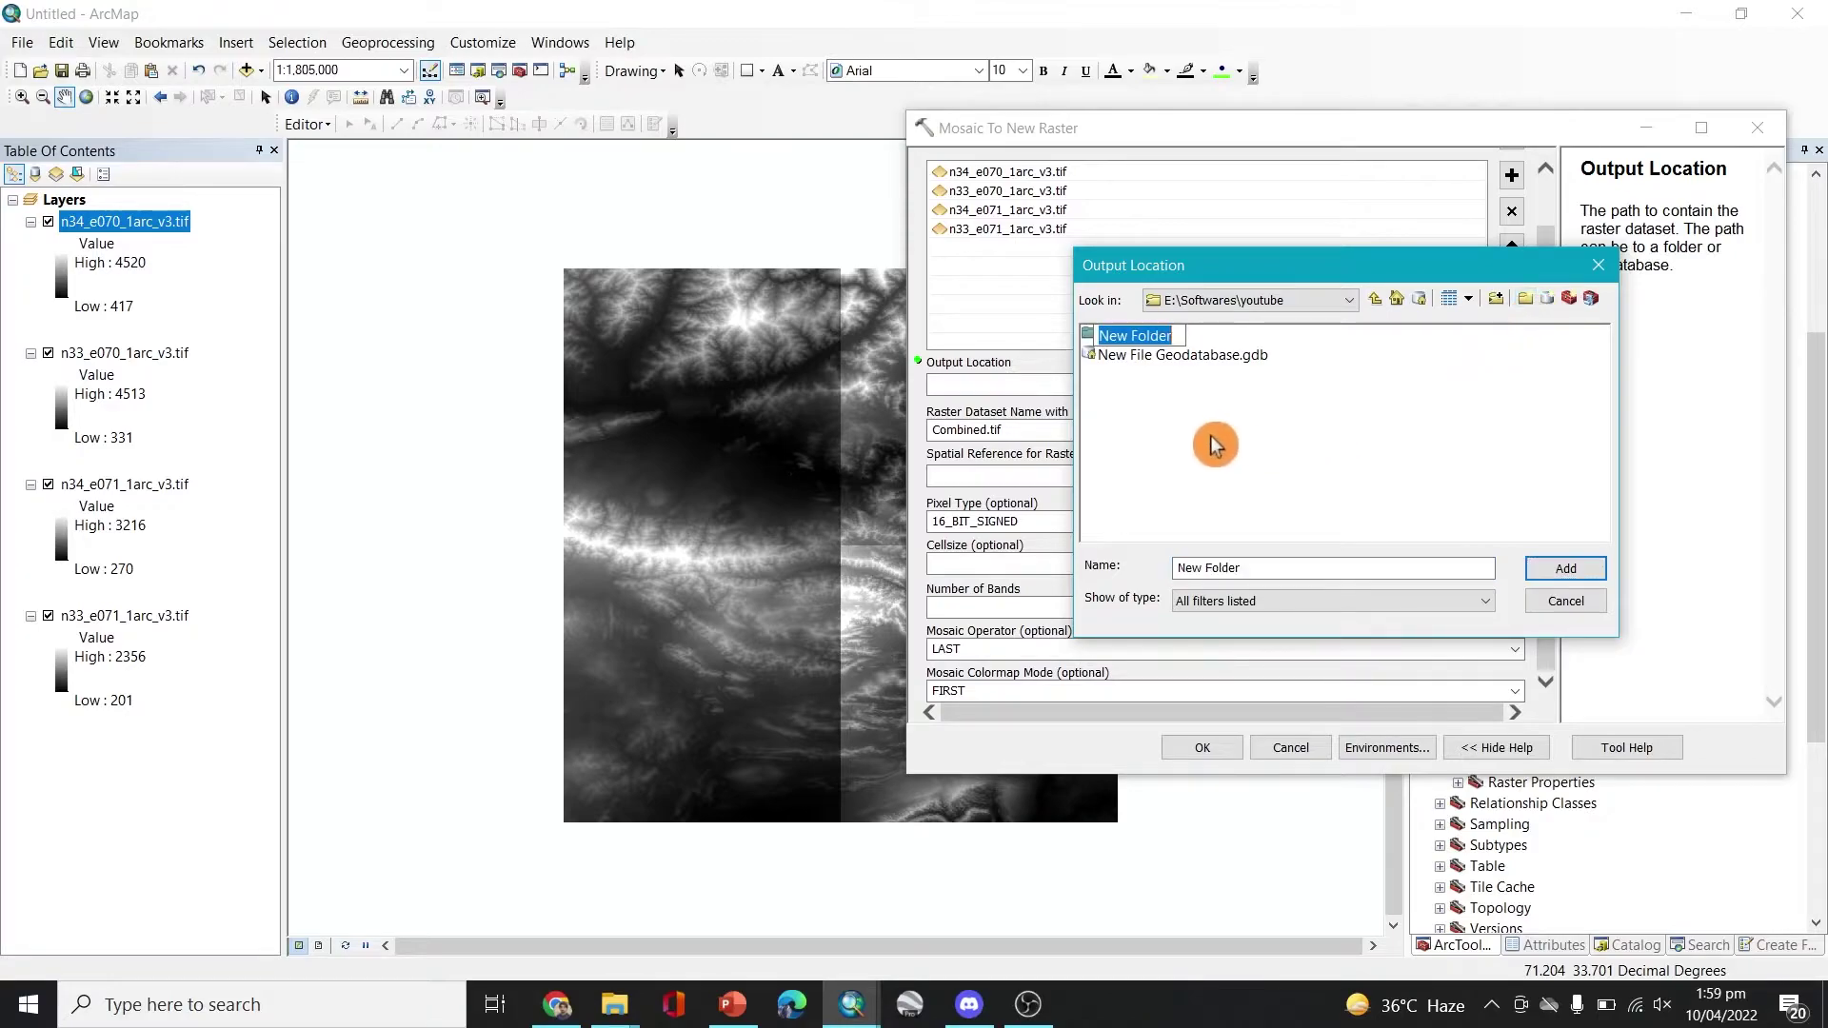
{"action": "left_click", "coordinate": [1147, 336]}
{"action": "left_click", "coordinate": [1238, 569]}
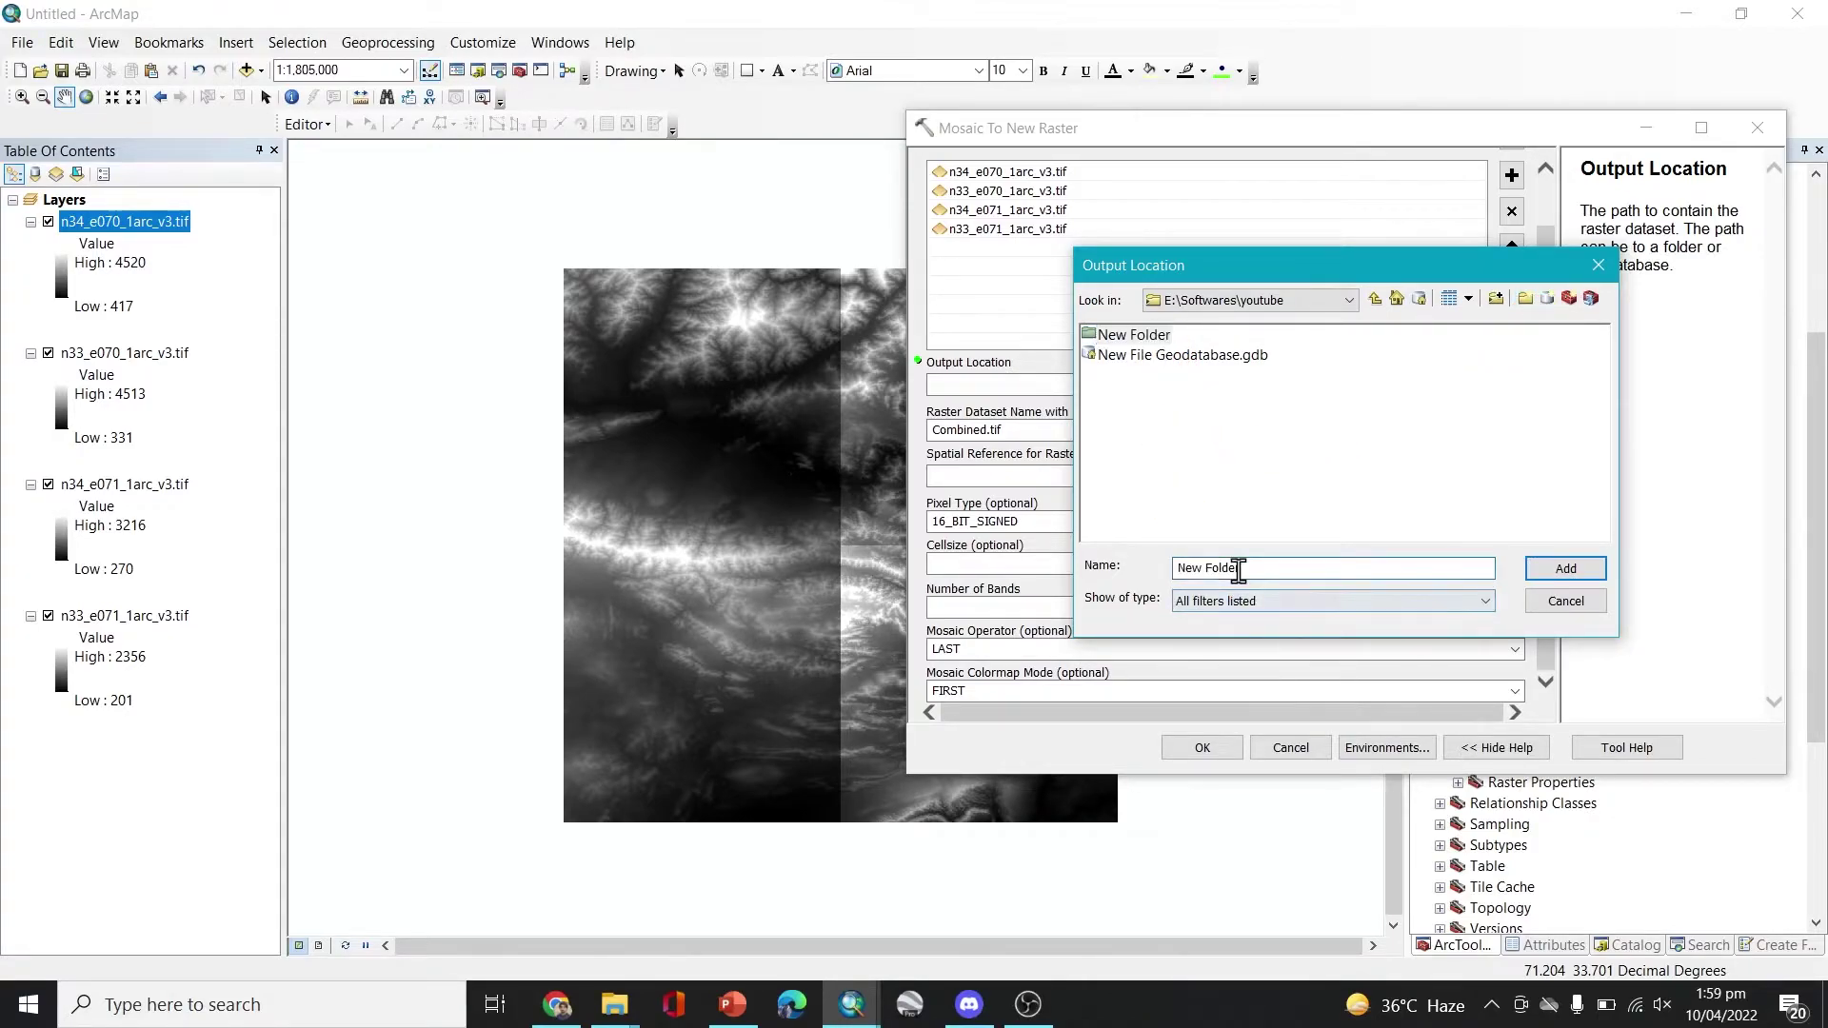
{"action": "left_click_drag", "start_coordinate": [1243, 571], "coordinate": [1098, 525]}
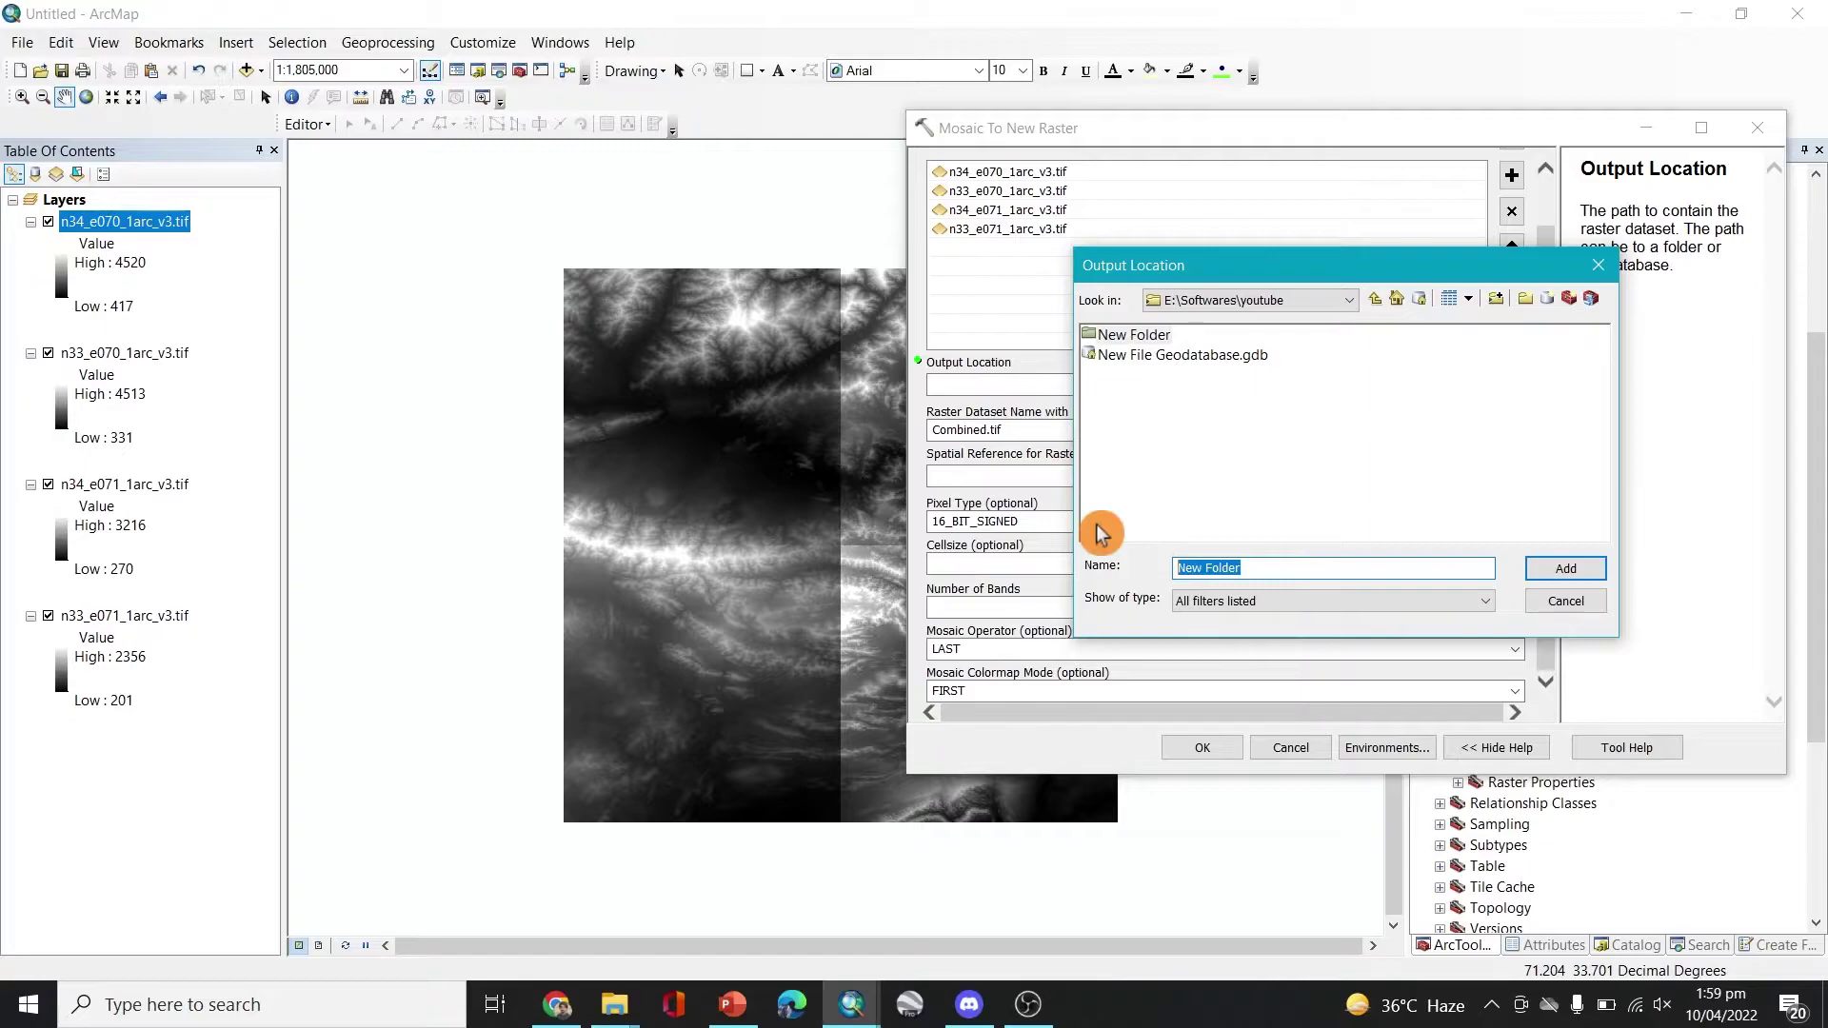
{"action": "type", "text": "Merge"}
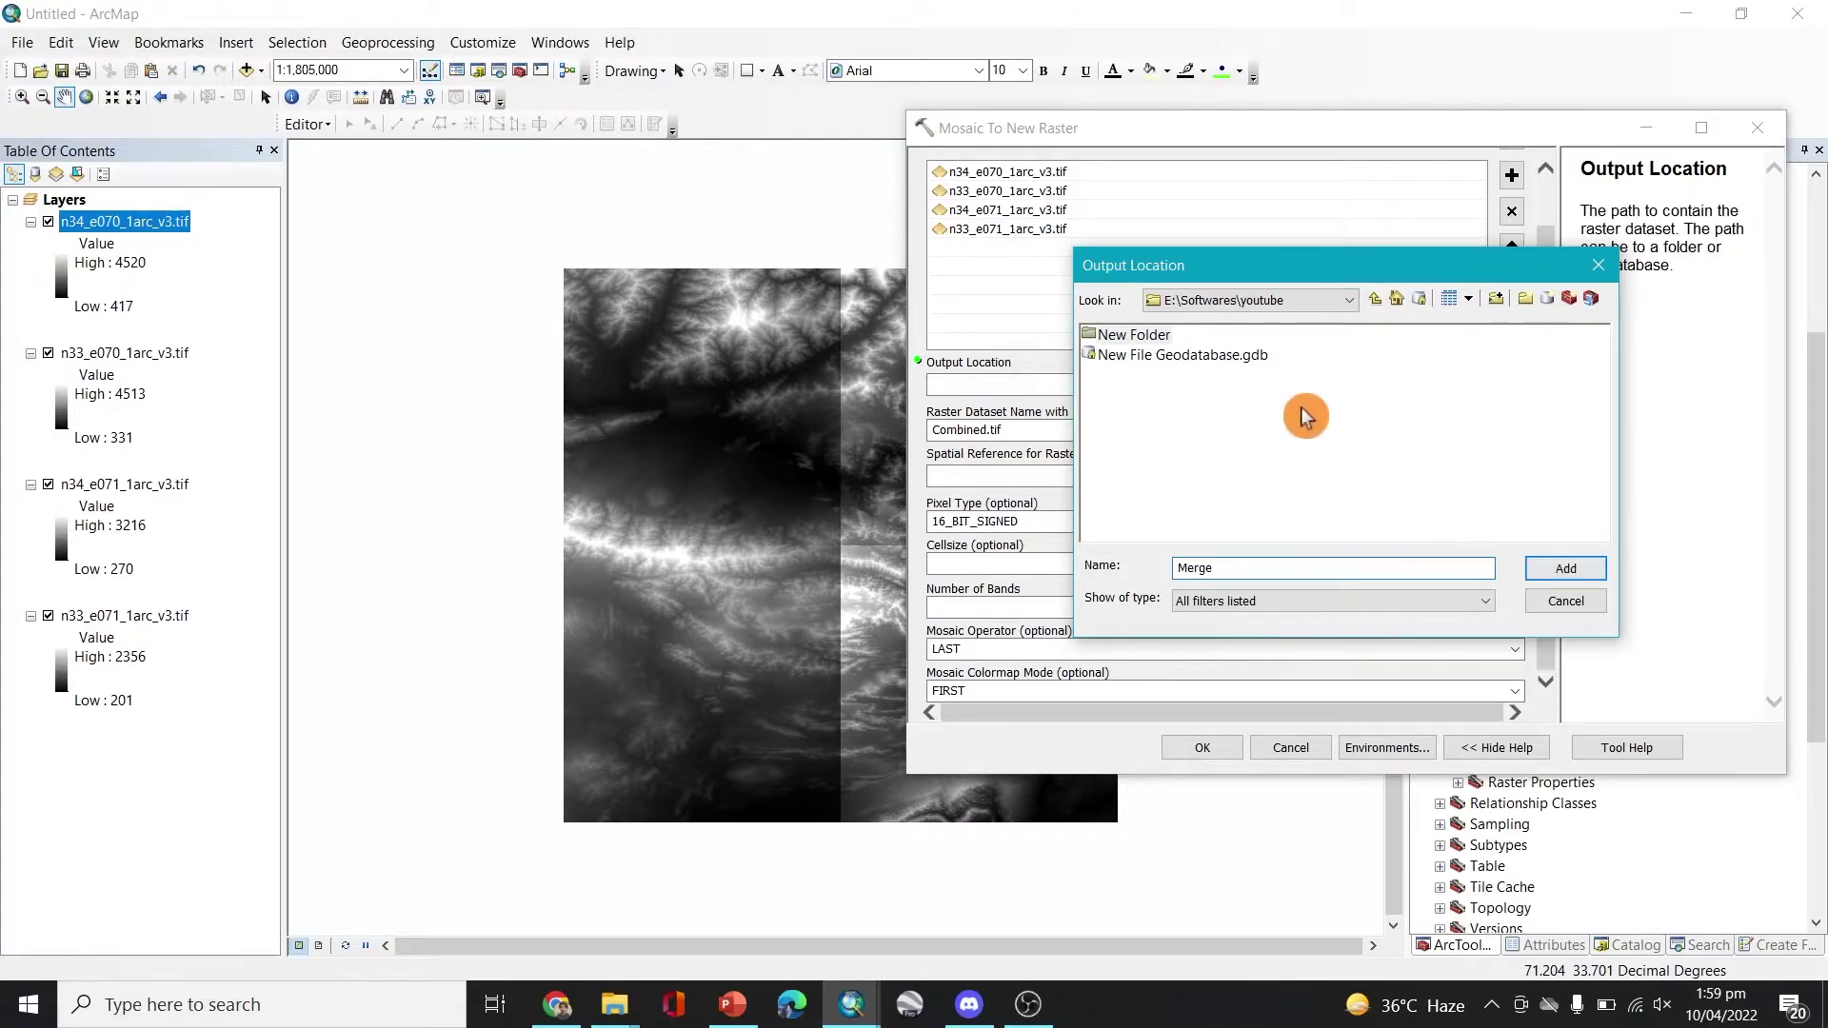
{"action": "left_click", "coordinate": [1558, 568]}
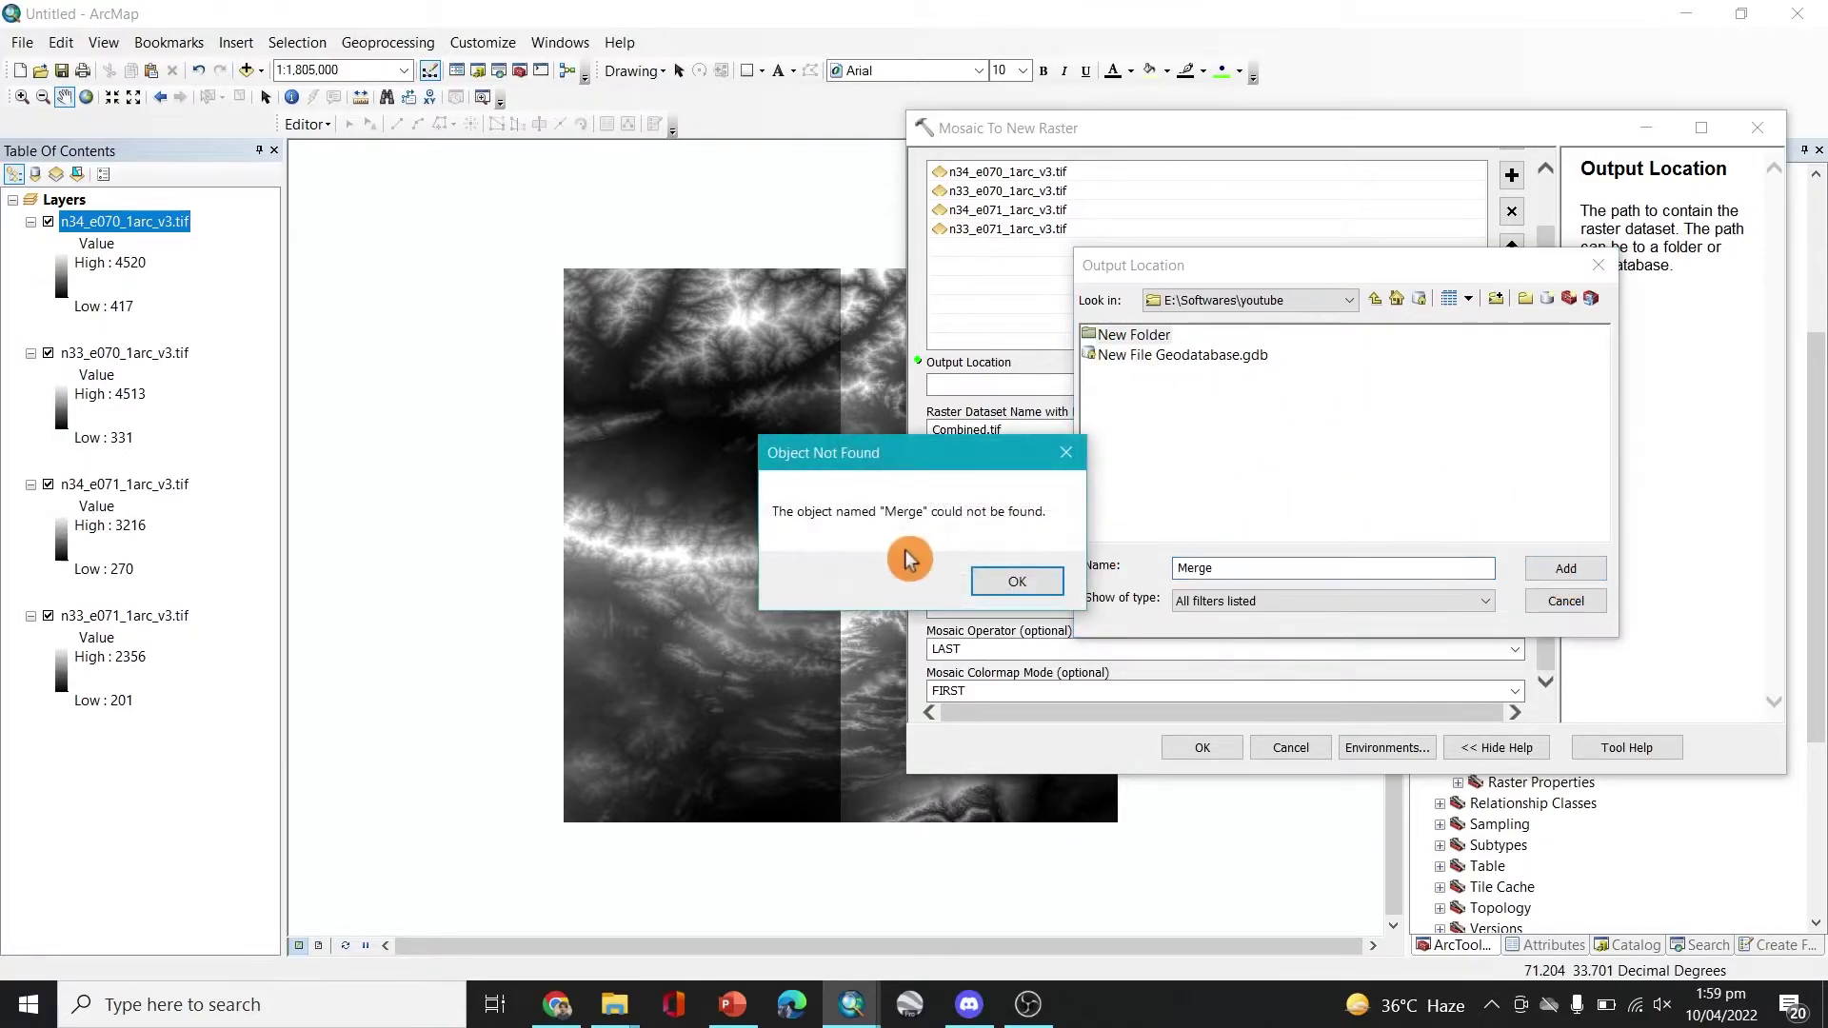
{"action": "left_click", "coordinate": [1004, 578]}
Choose New Folder as the mosaic output location and run the tool
{"action": "left_click", "coordinate": [1148, 335]}
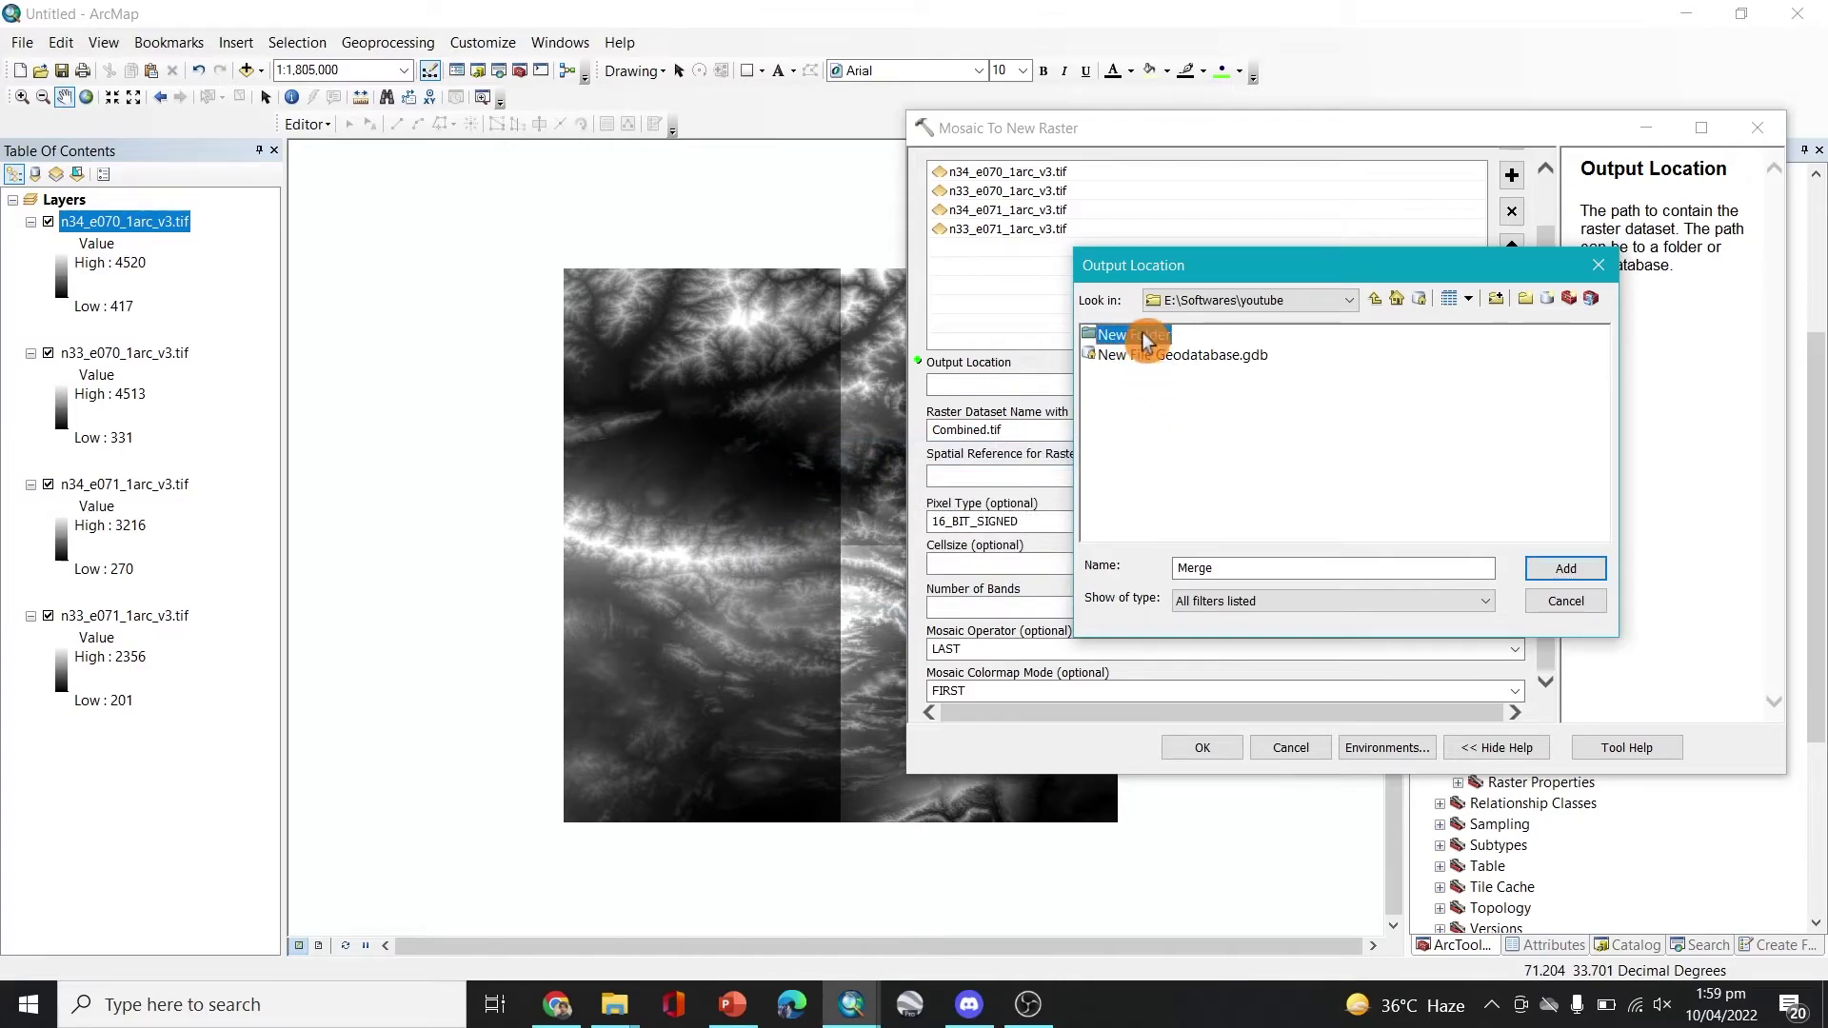
{"action": "left_click", "coordinate": [1224, 568]}
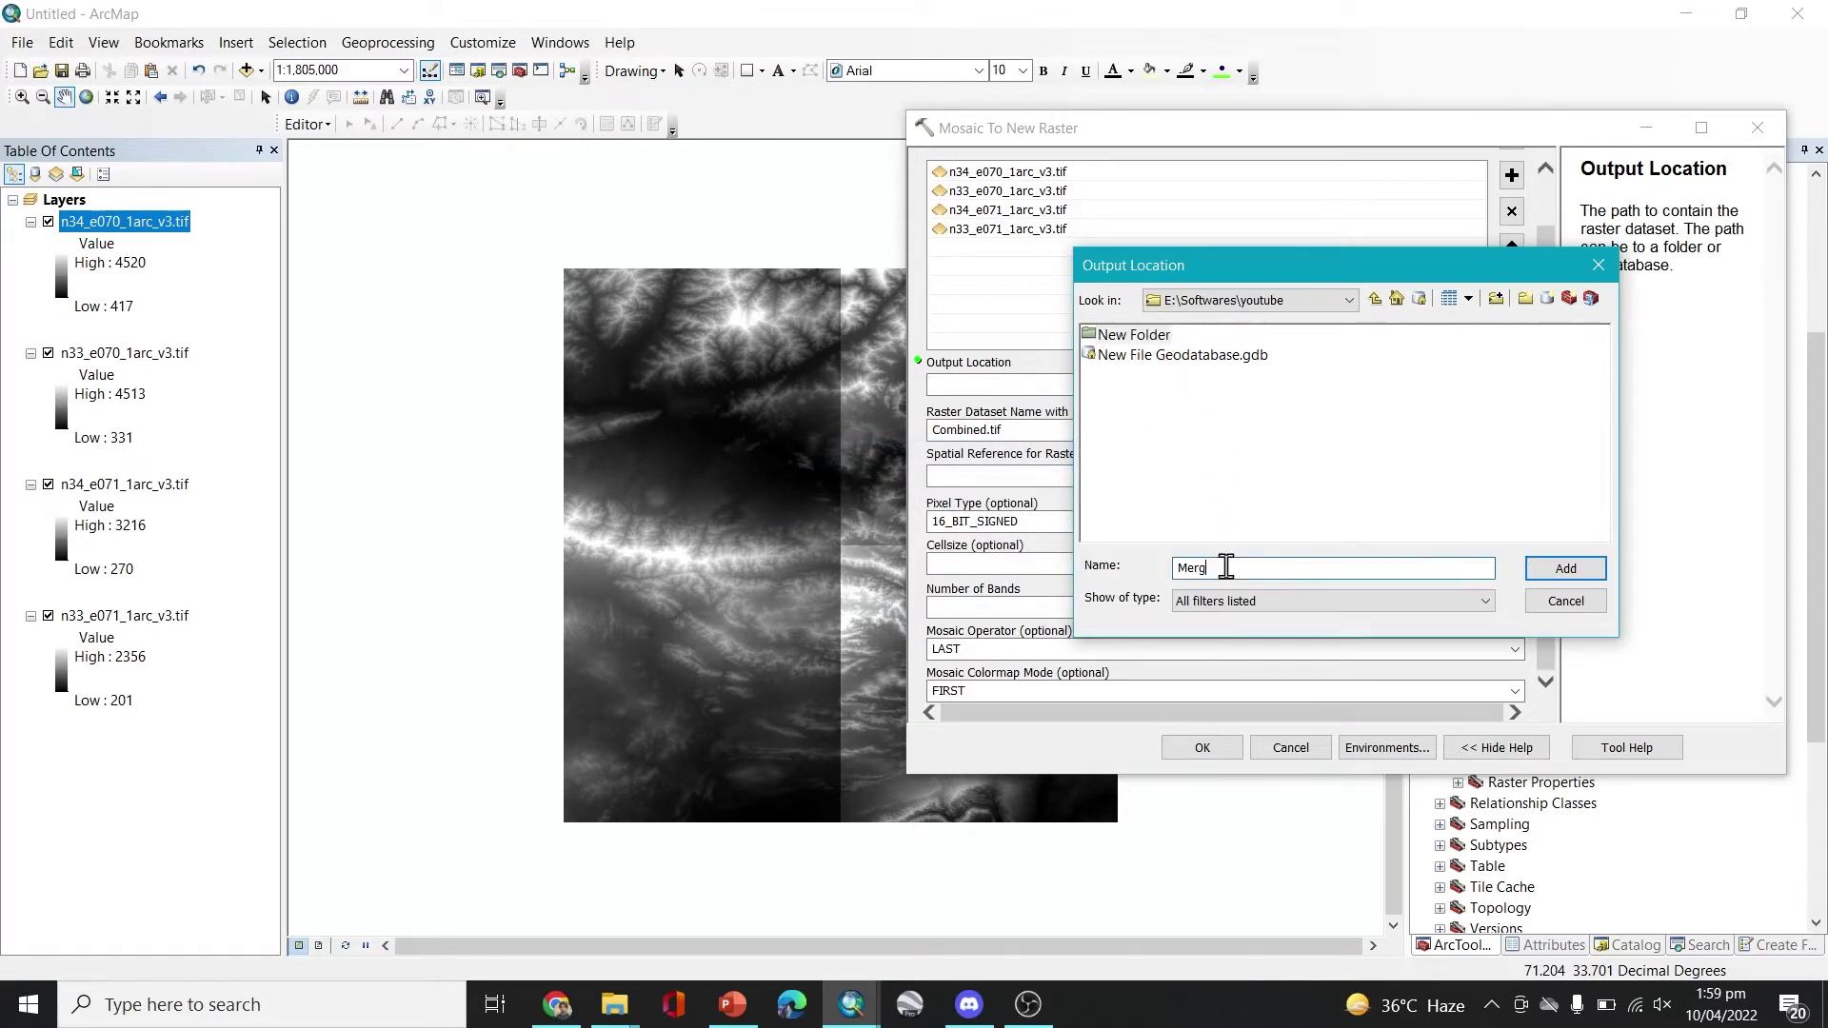
{"action": "key", "text": "BackSpace"}
{"action": "key", "text": "BackSpace"}
{"action": "key", "text": "BackSpace"}
{"action": "key", "text": "BackSpace"}
{"action": "key", "text": "BackSpace"}
{"action": "left_click", "coordinate": [1137, 336]}
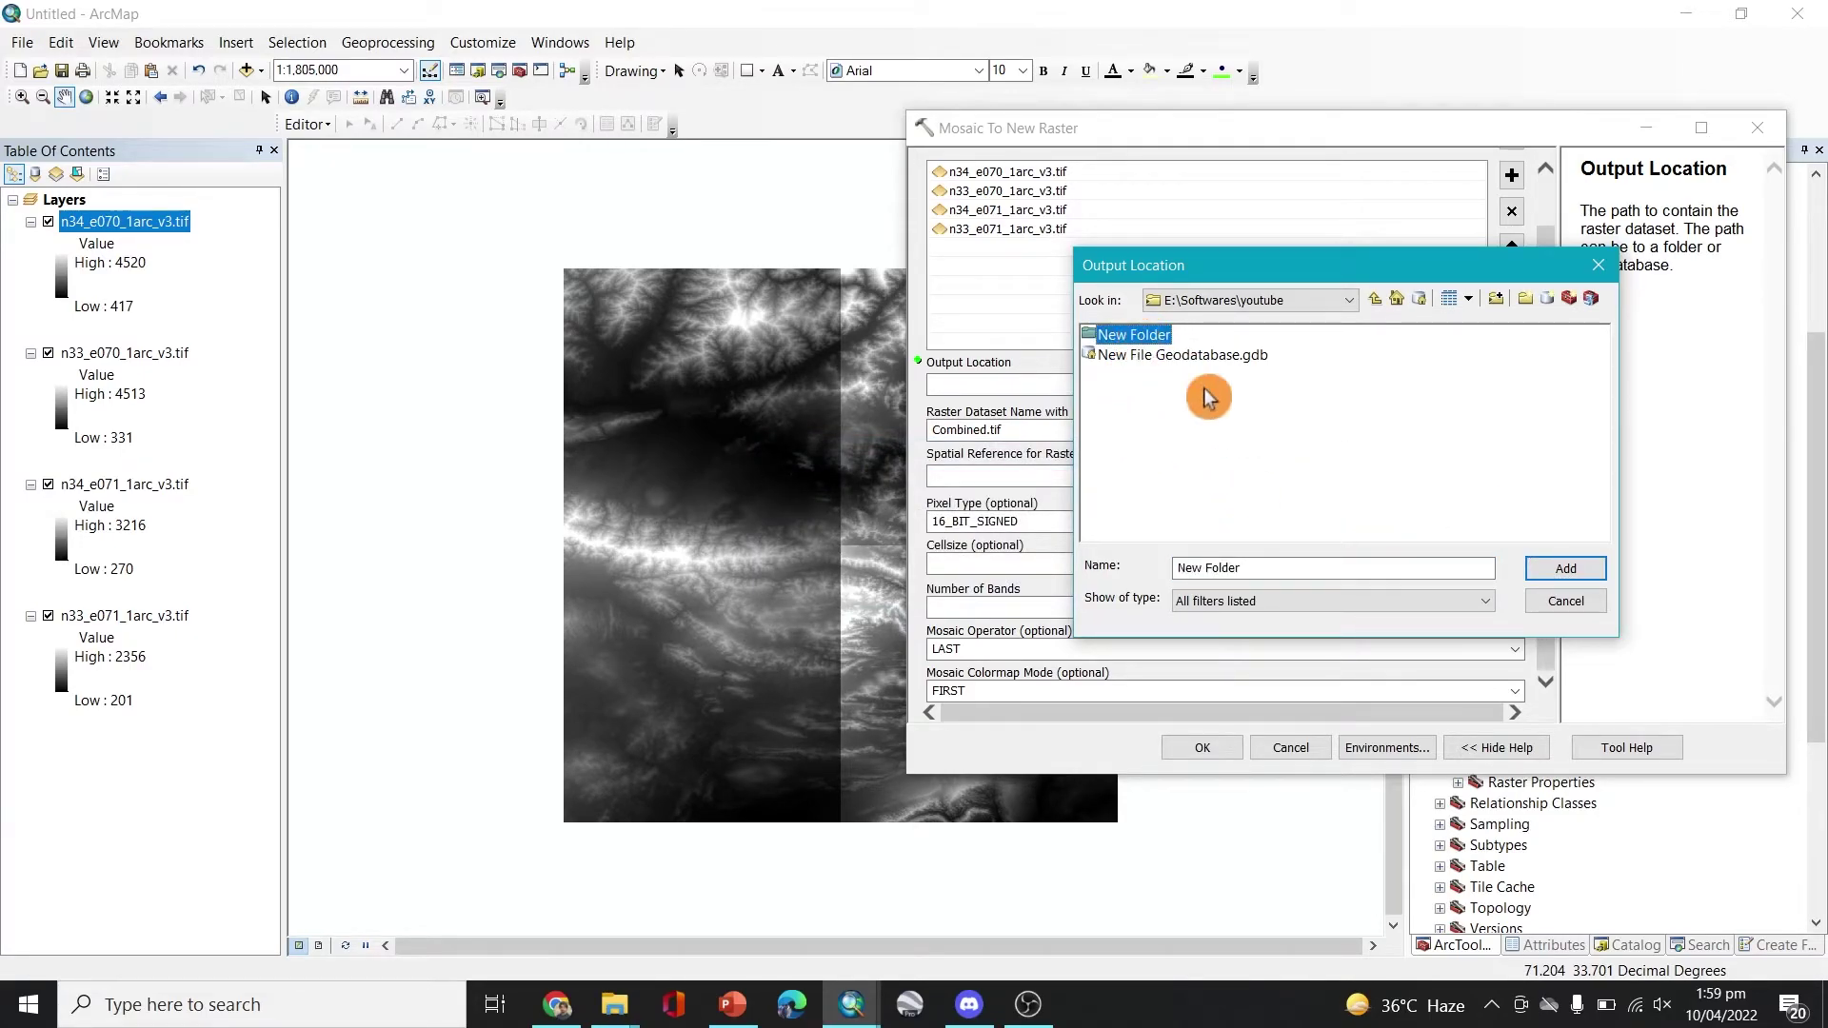
{"action": "left_click", "coordinate": [1561, 570]}
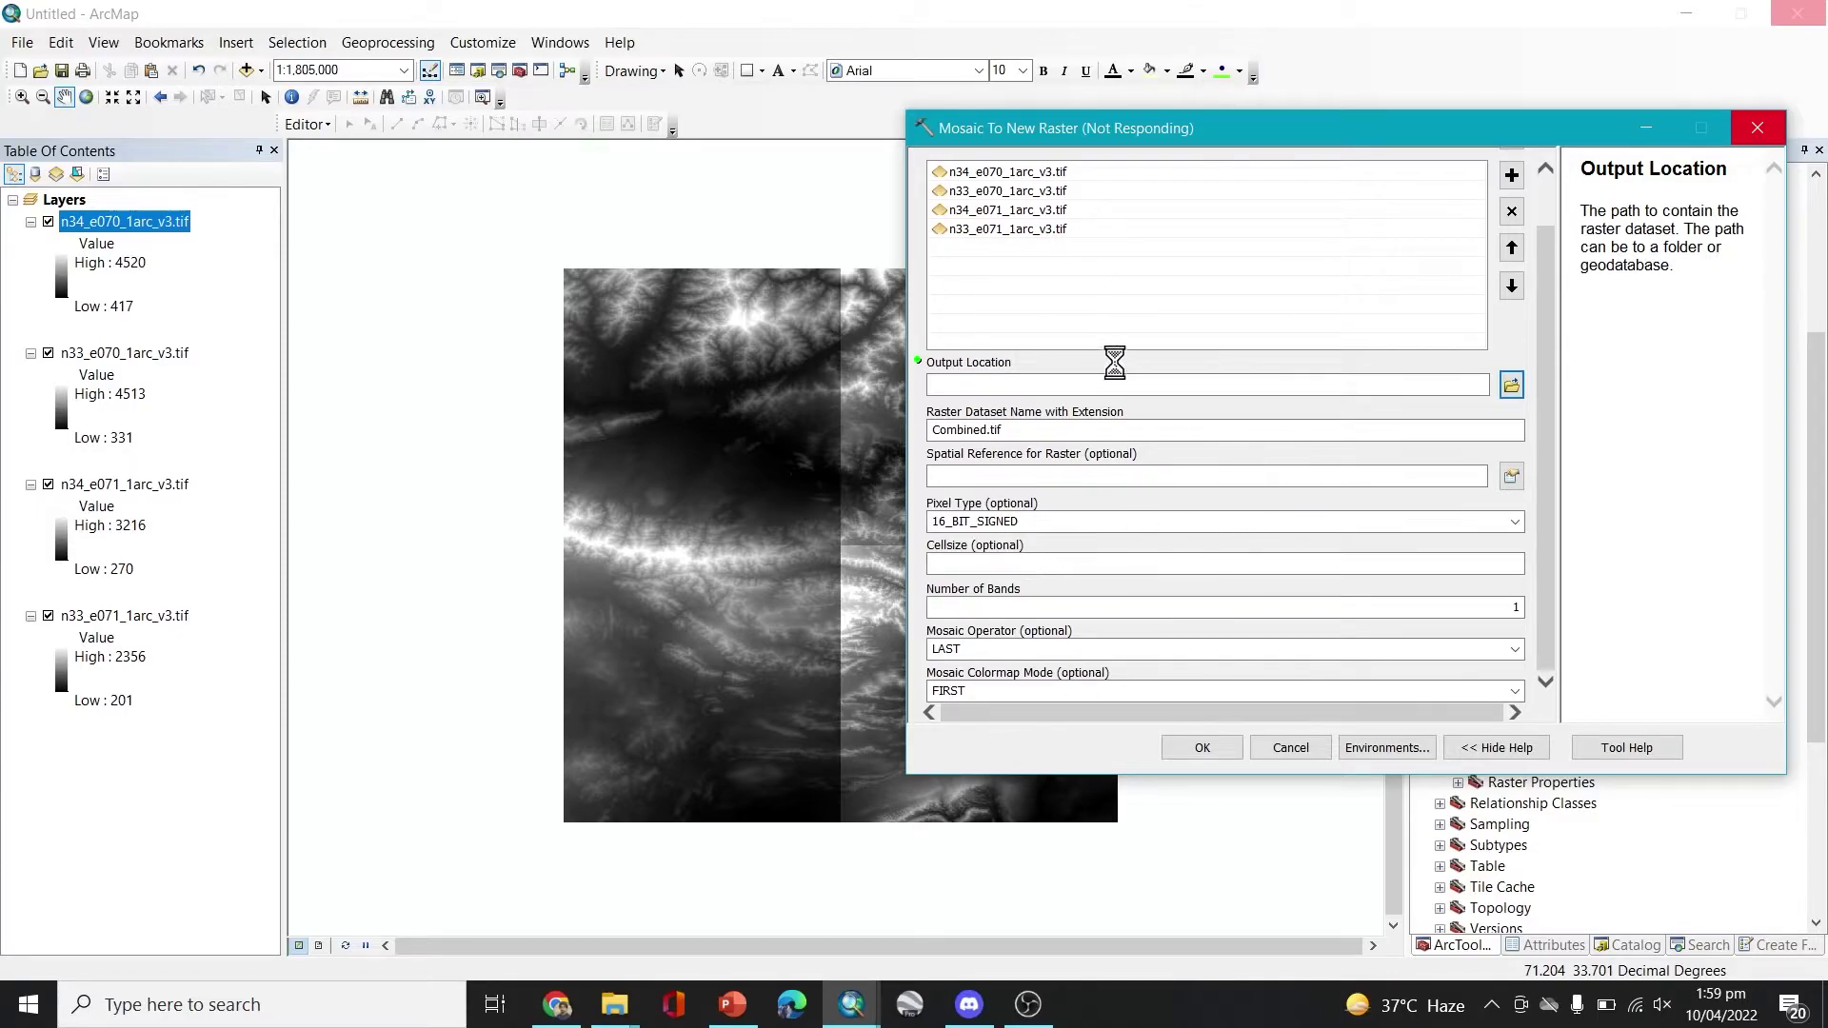
{"action": "left_click", "coordinate": [1048, 367]}
Run the mosaic, producing Combined.tif with elevation values from 195 to 4527
{"action": "left_click", "coordinate": [1204, 751]}
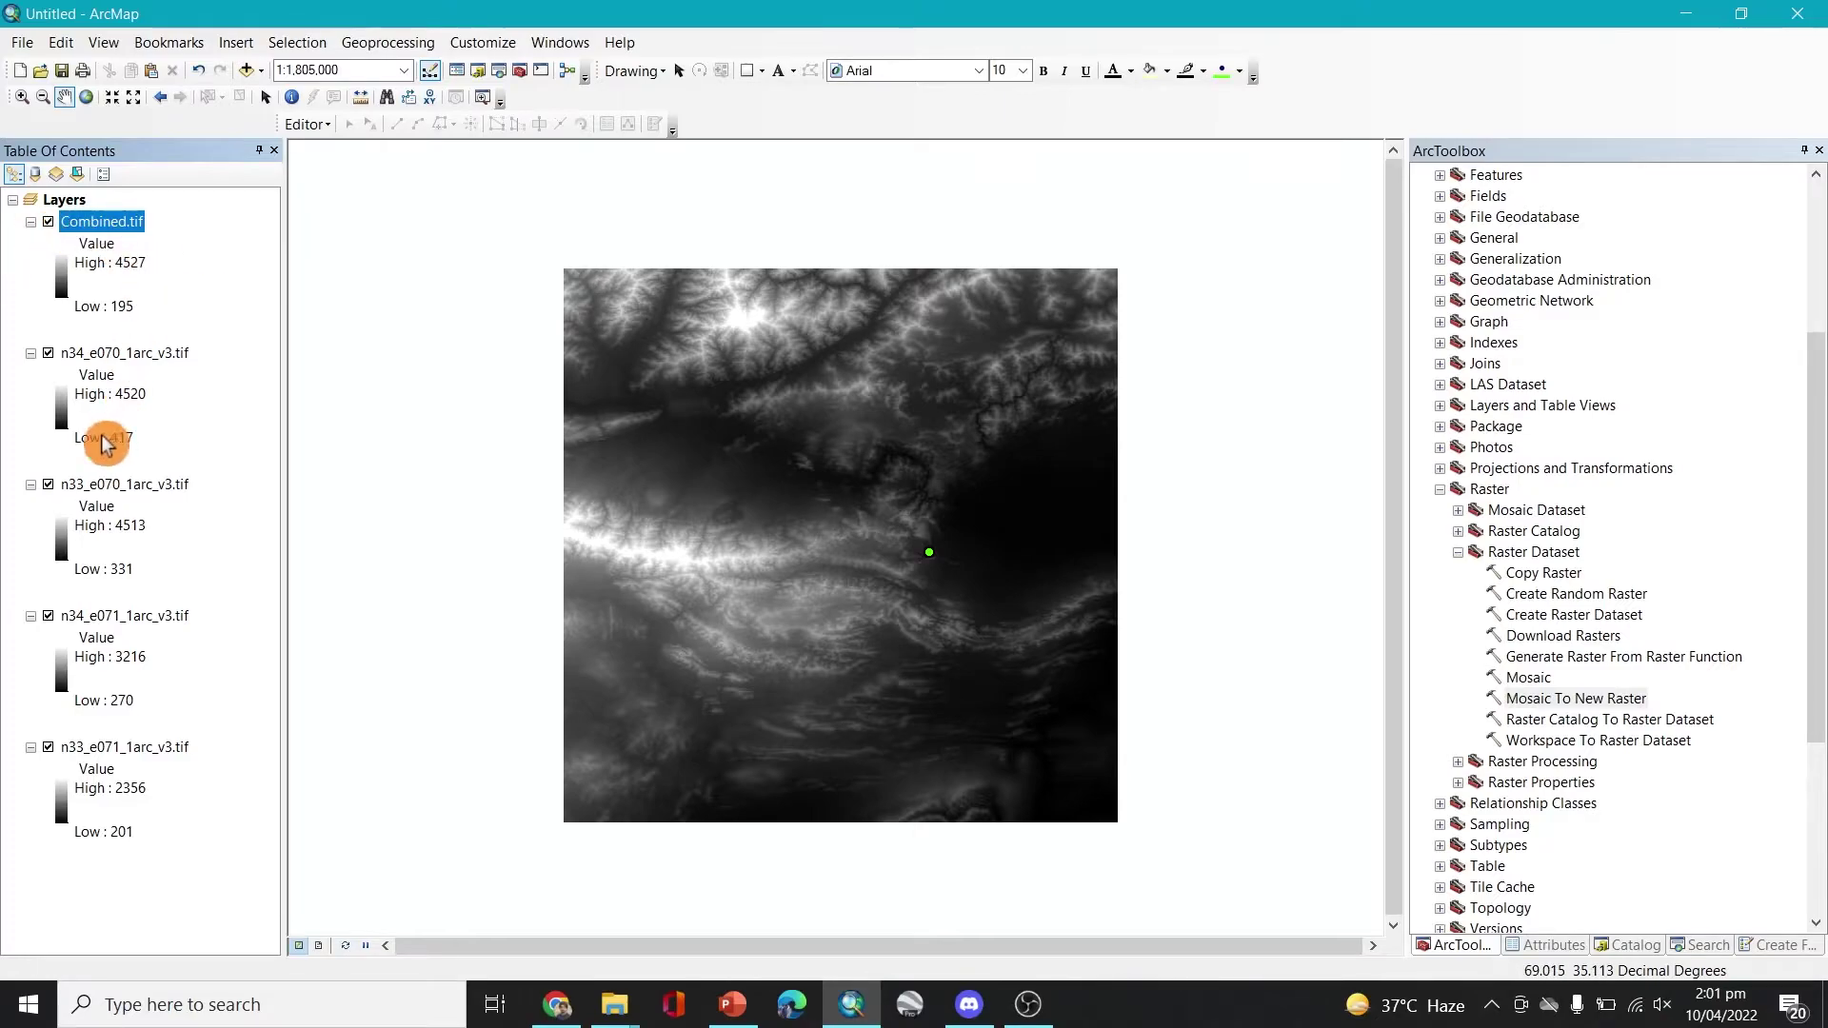
Uncheck and collapse the n34_e070, n33_e070, n34_e071 and n33_e071 tile layers
{"action": "left_click", "coordinate": [47, 353]}
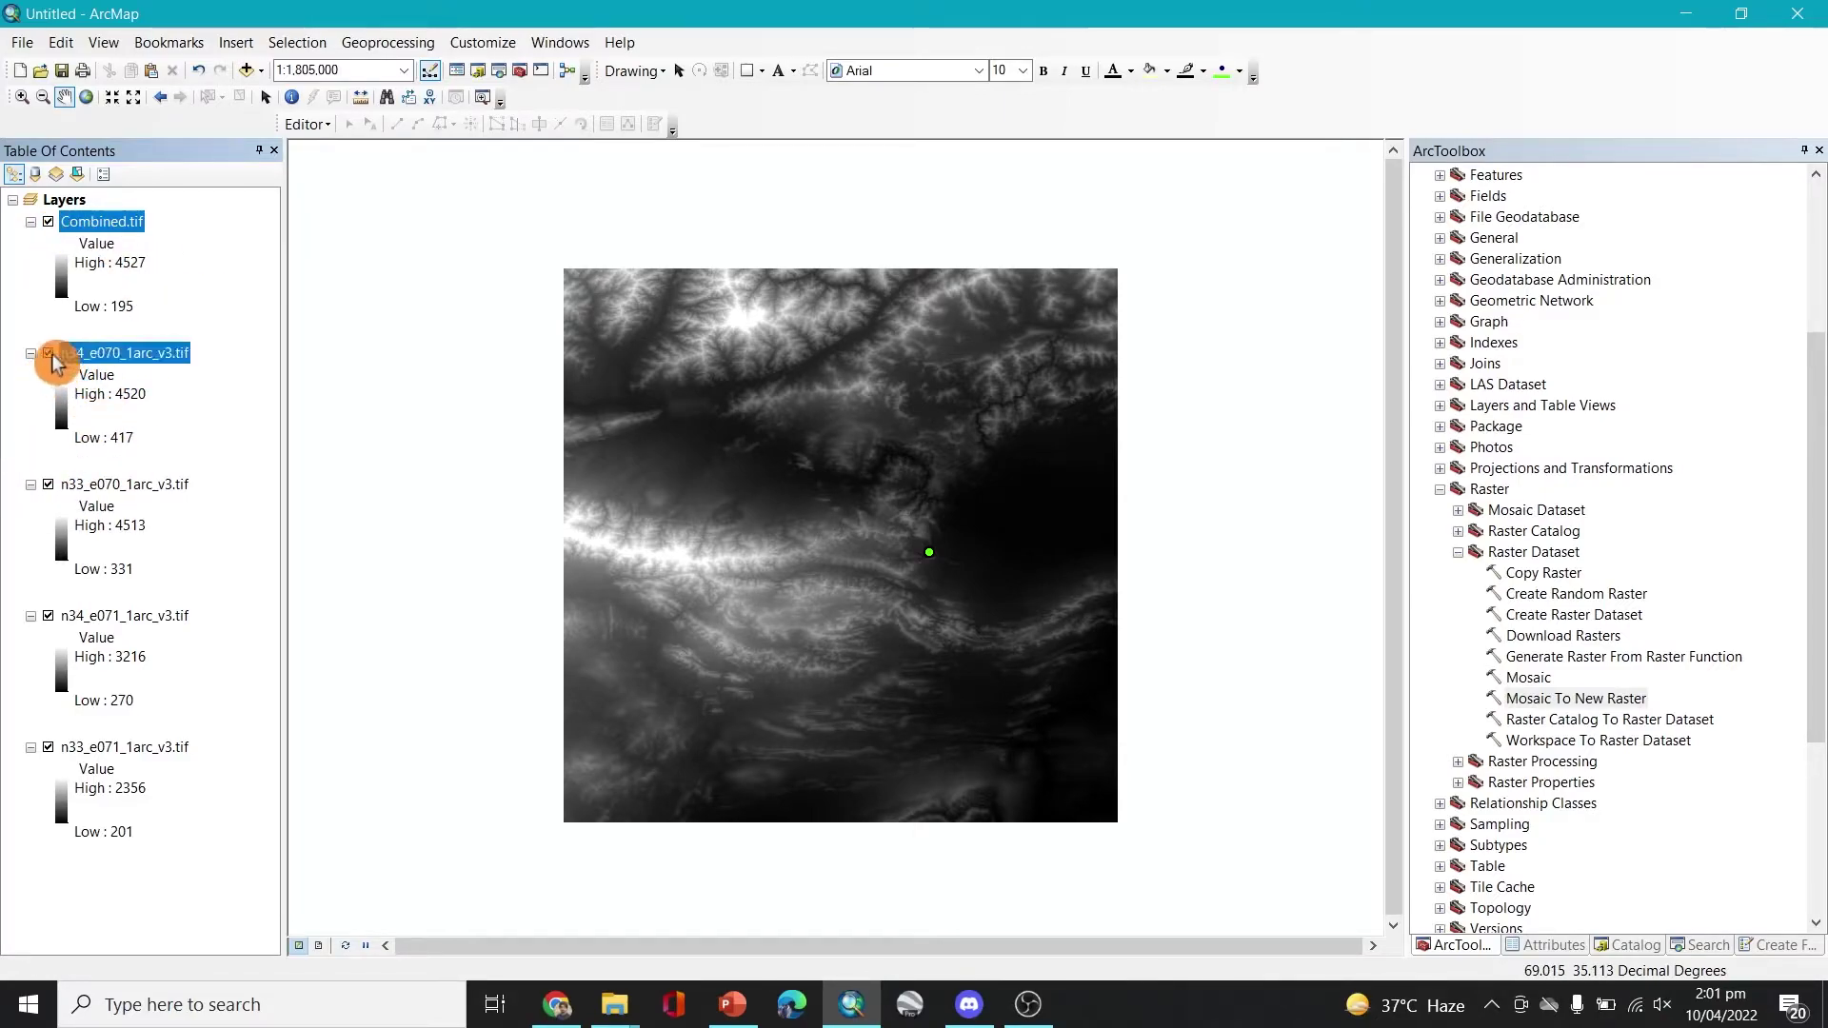
{"action": "left_click", "coordinate": [48, 484]}
{"action": "left_click", "coordinate": [48, 616]}
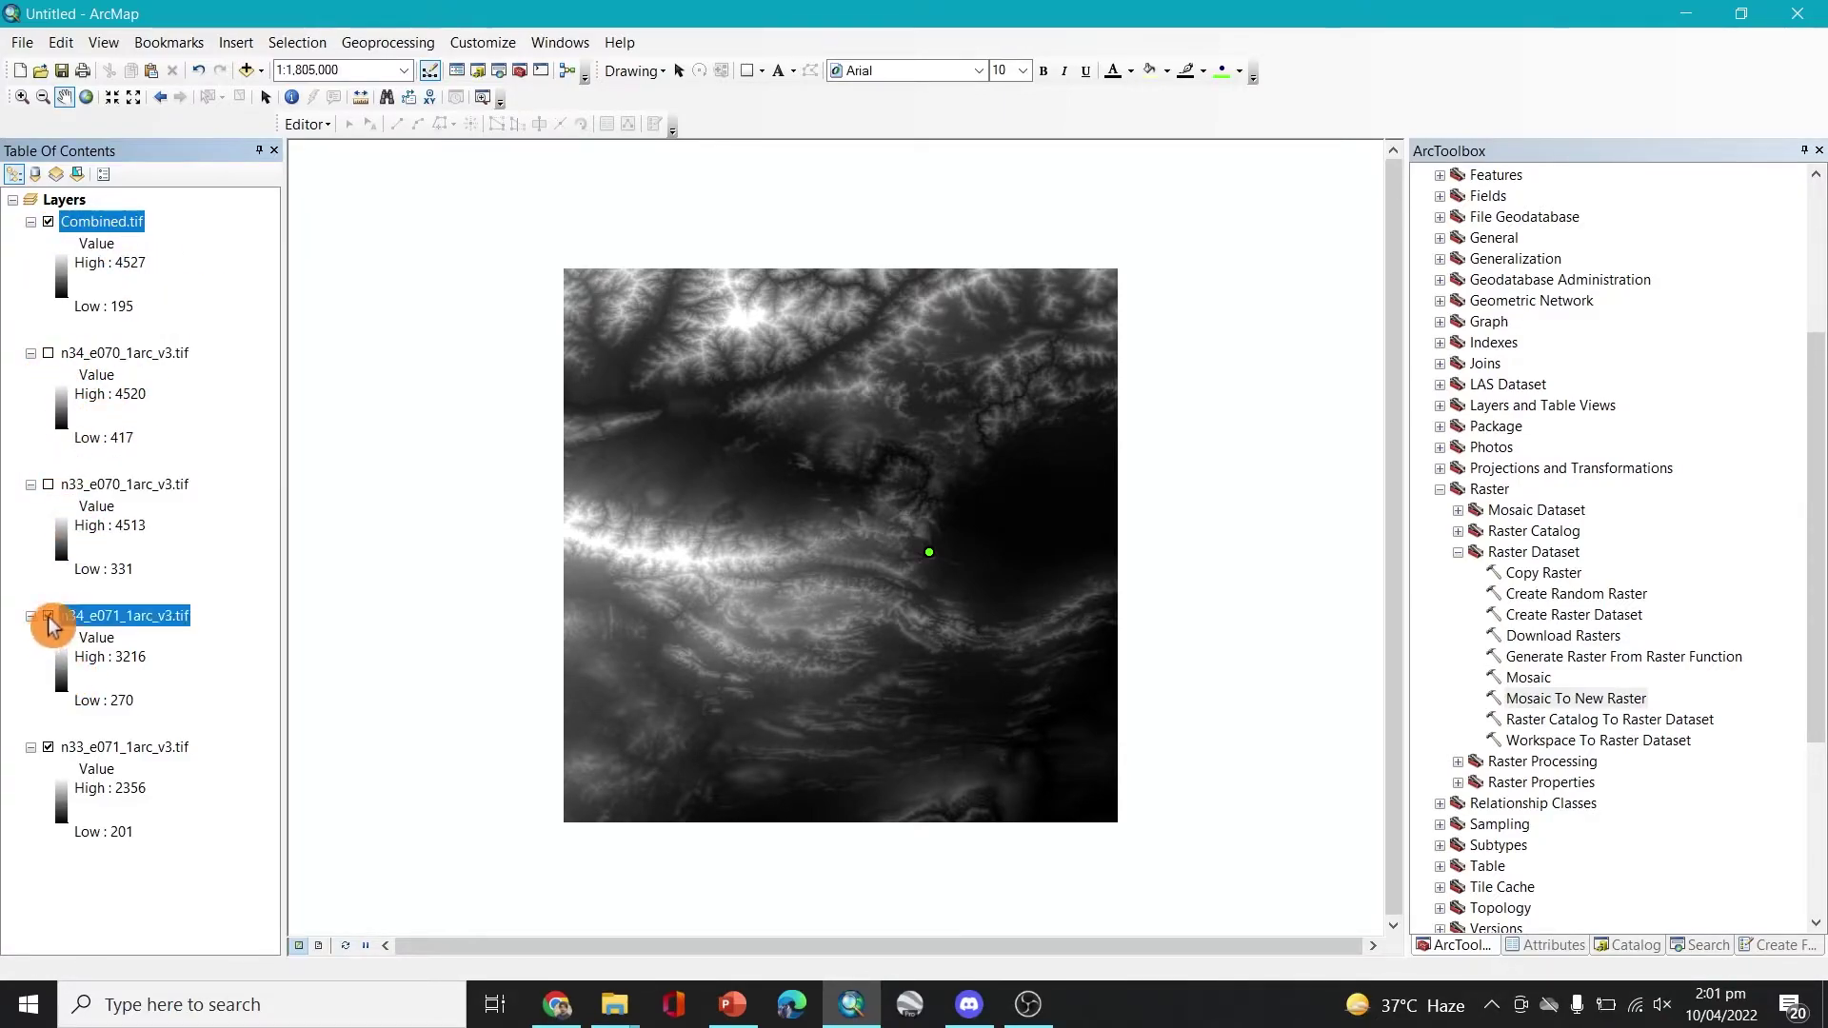
{"action": "left_click", "coordinate": [47, 747]}
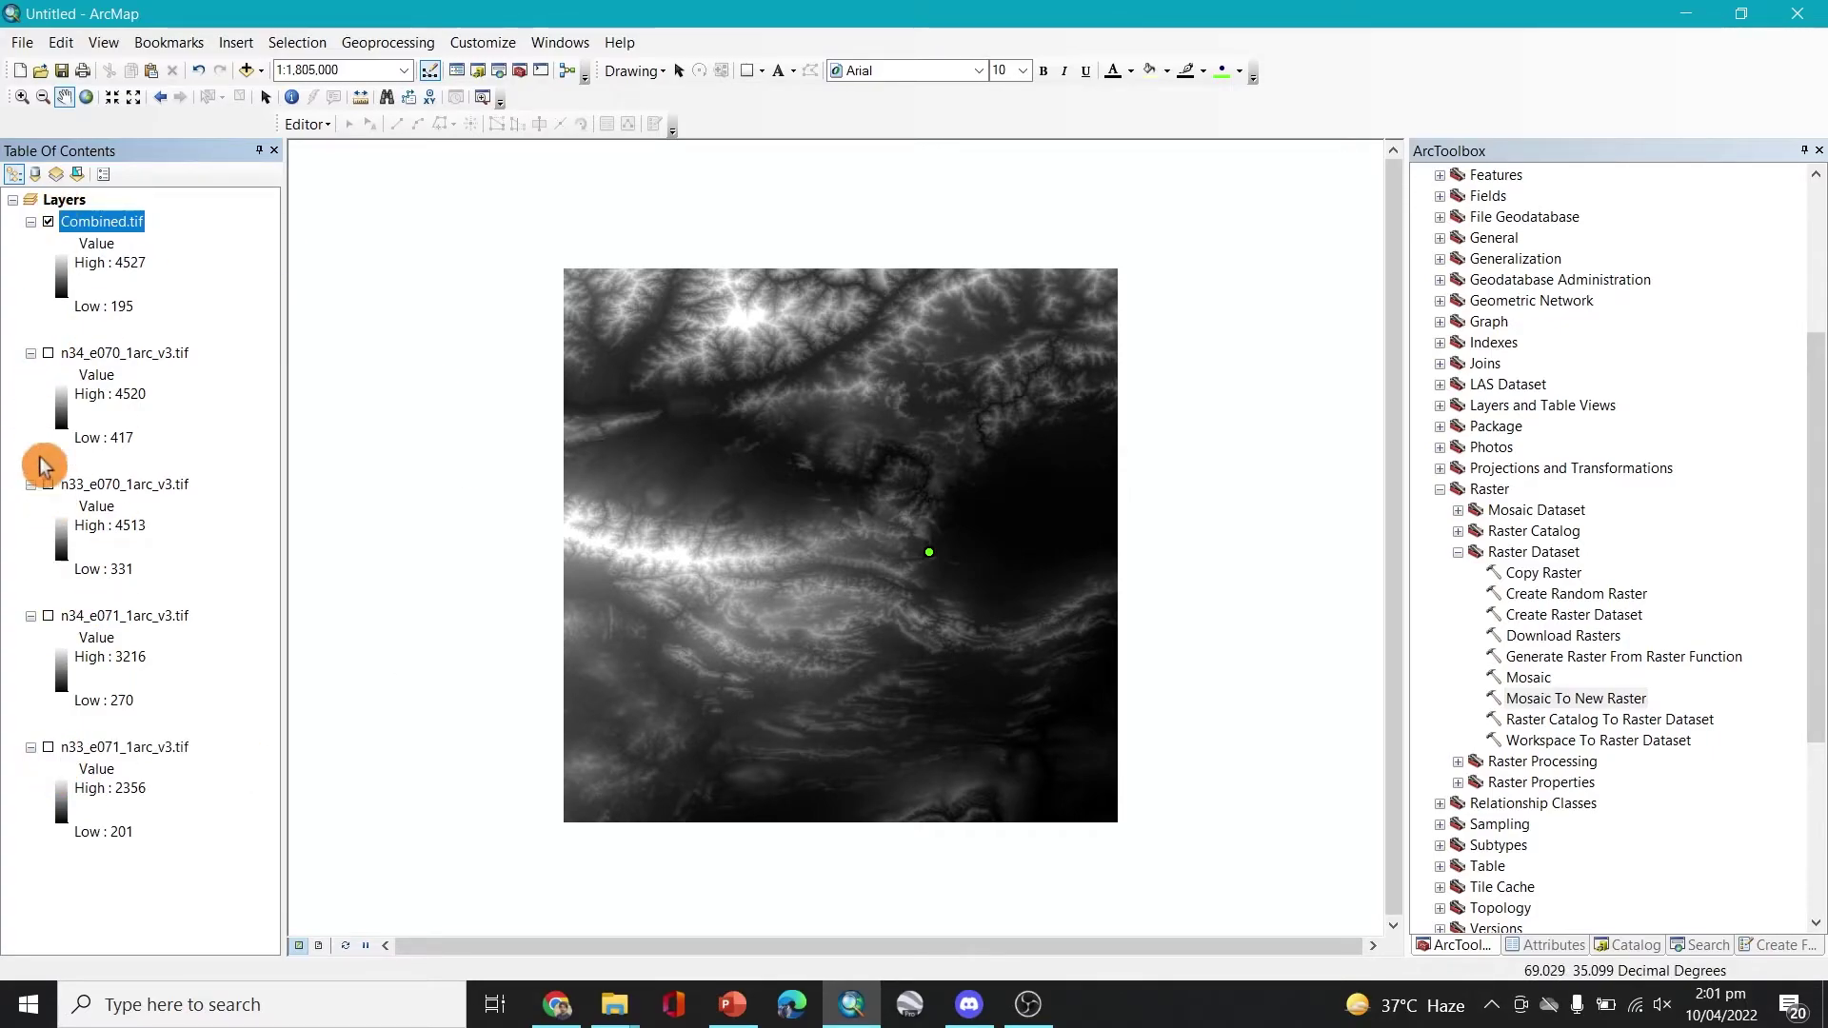
{"action": "left_click", "coordinate": [31, 355]}
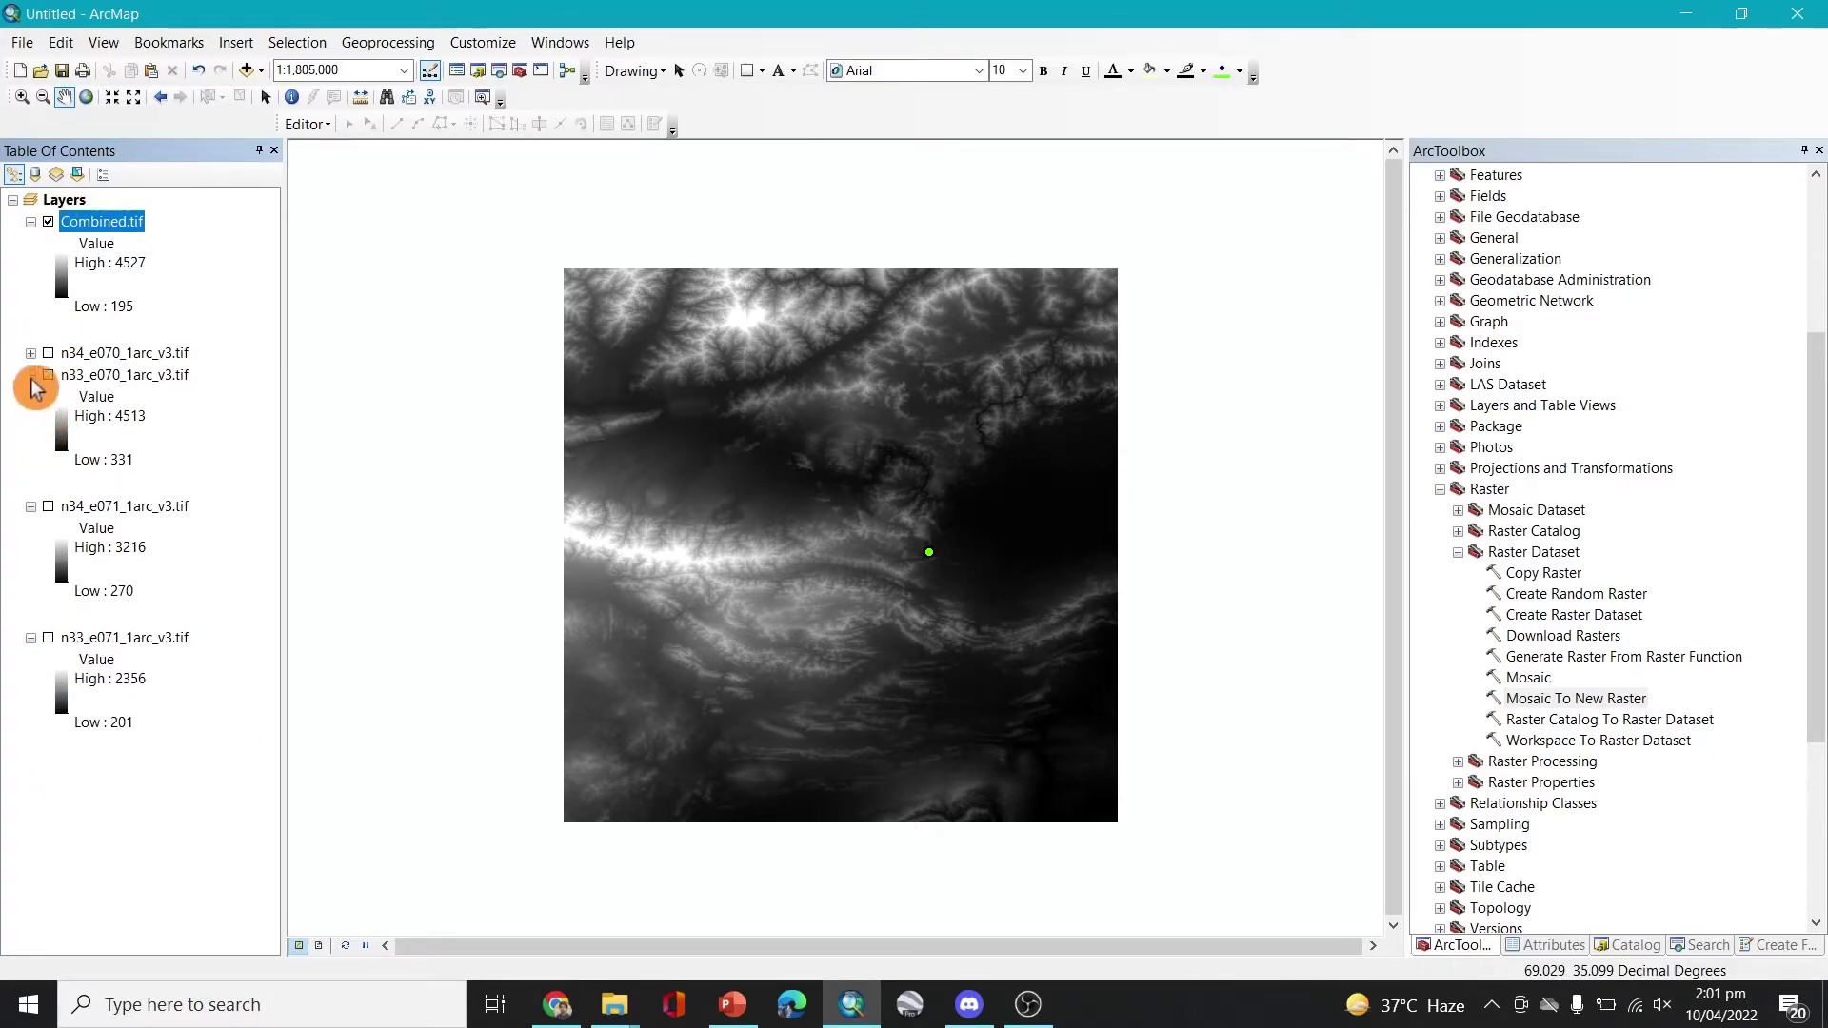
{"action": "left_click", "coordinate": [31, 375]}
{"action": "left_click", "coordinate": [32, 398]}
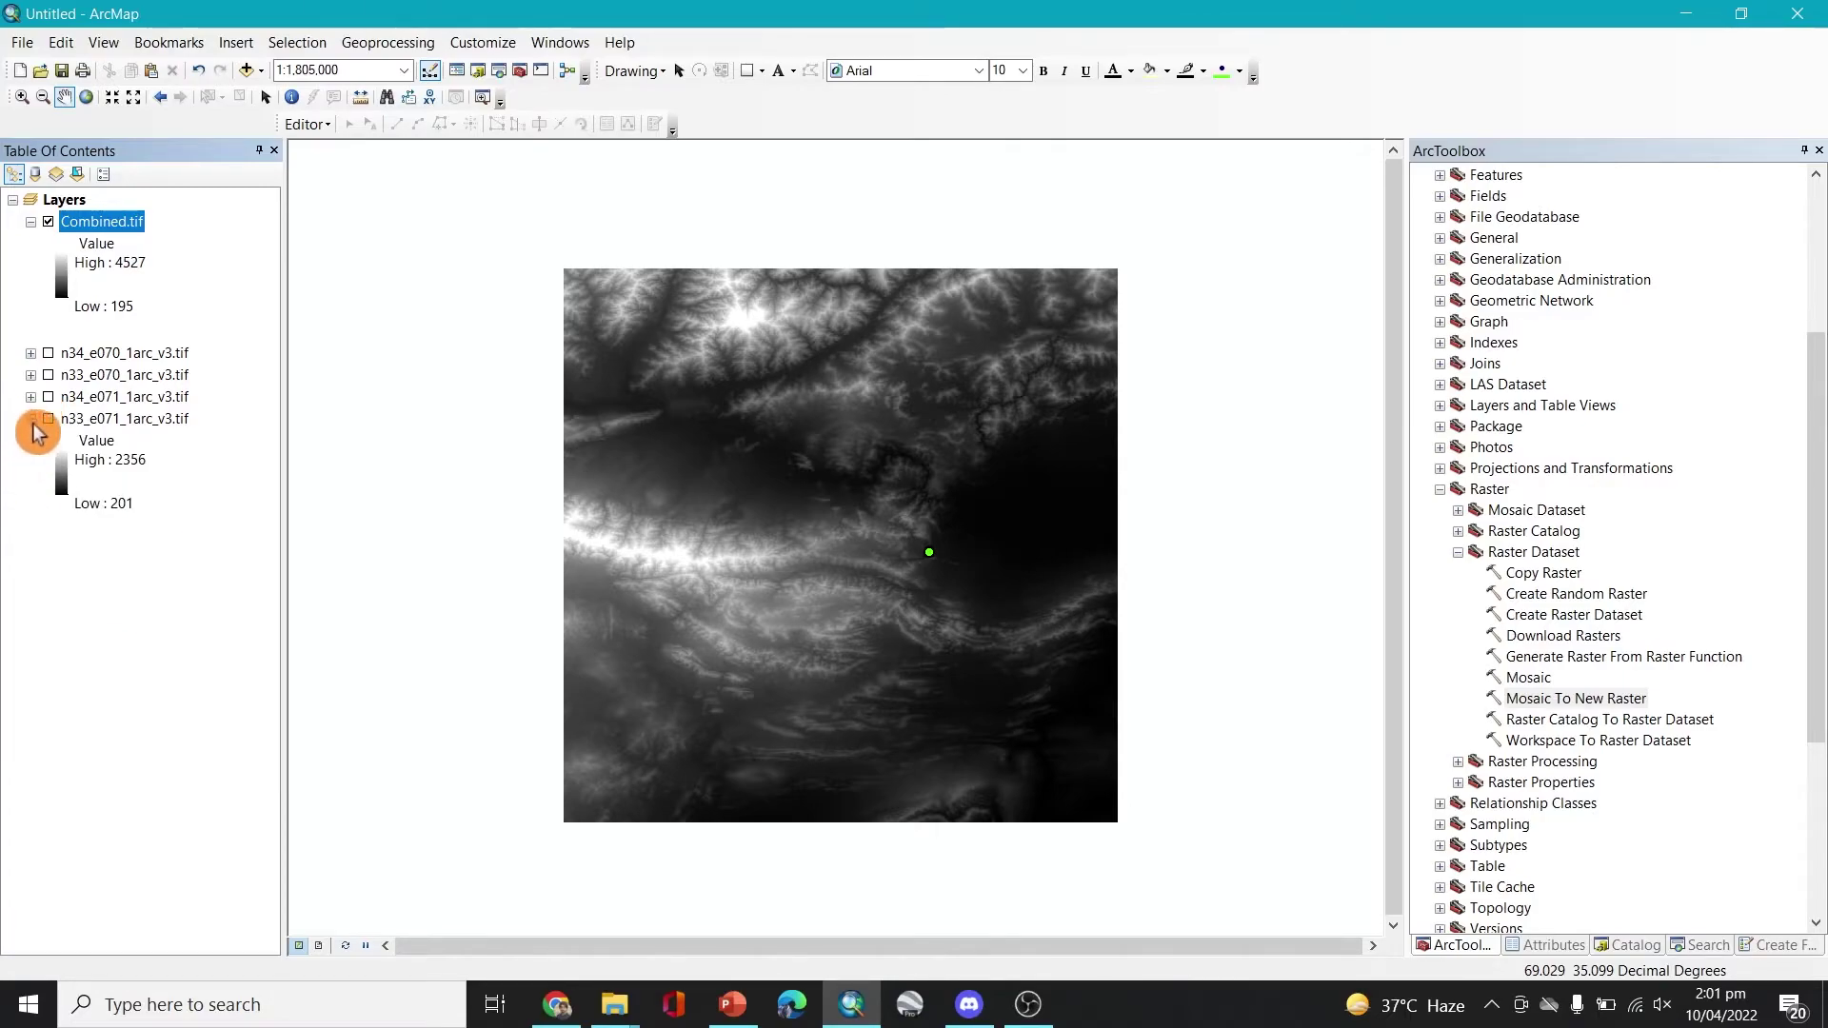
{"action": "left_click", "coordinate": [32, 421]}
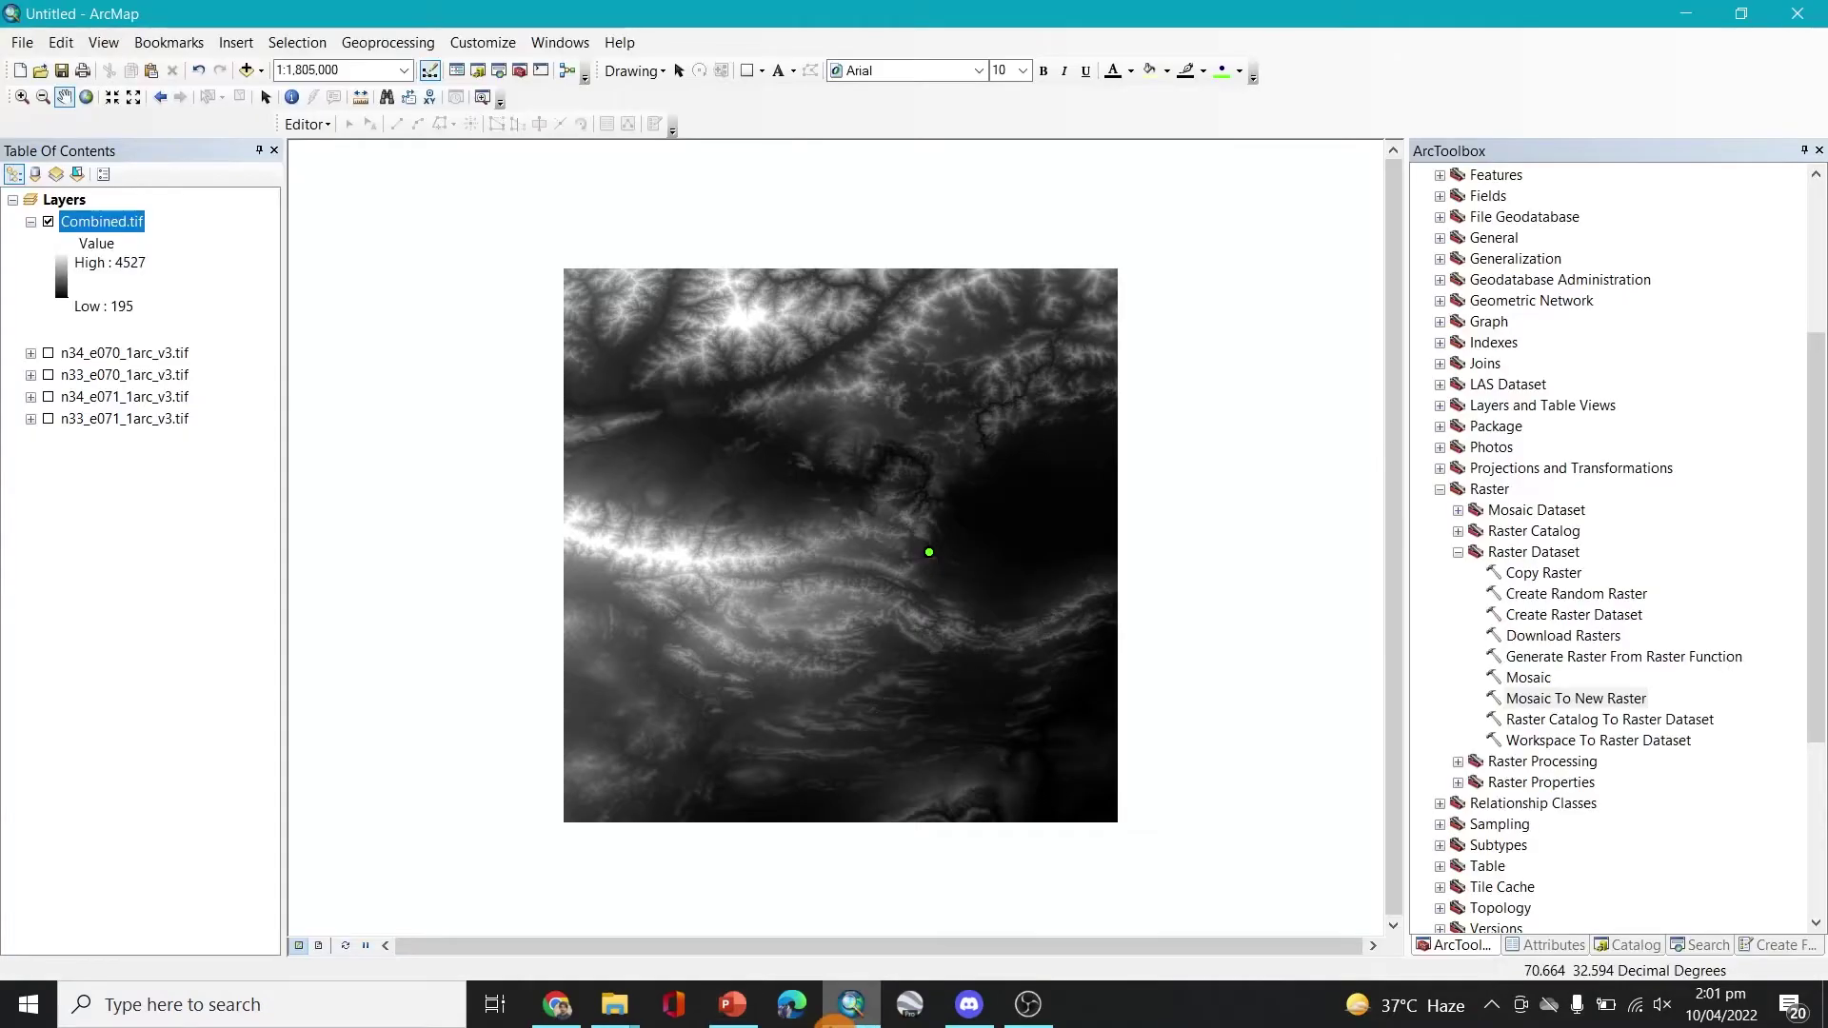
{"action": "left_click", "coordinate": [851, 1004]}
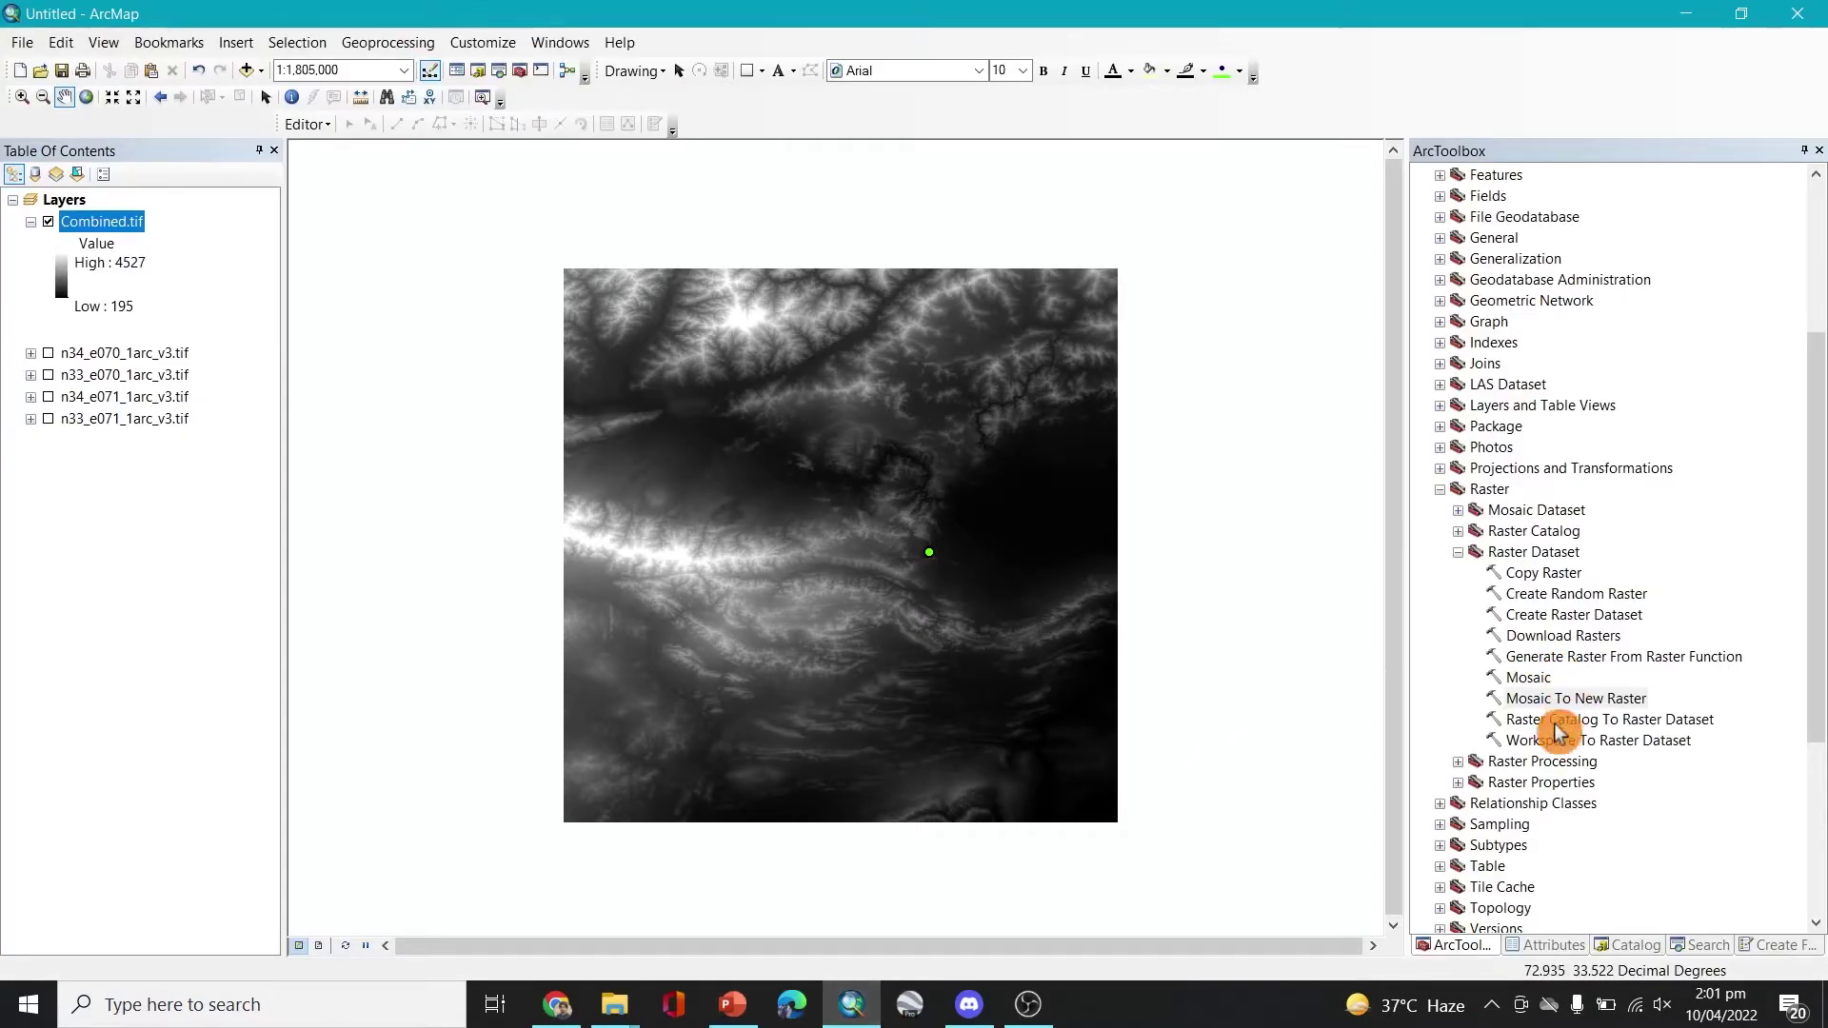
Collapse Data Management Tools and expand Spatial Analyst Tools > Hydrology in ArcToolbox
{"action": "left_click", "coordinate": [1442, 490]}
{"action": "scroll", "coordinate": [1504, 571], "scroll_direction": "up", "scroll_amount": 10}
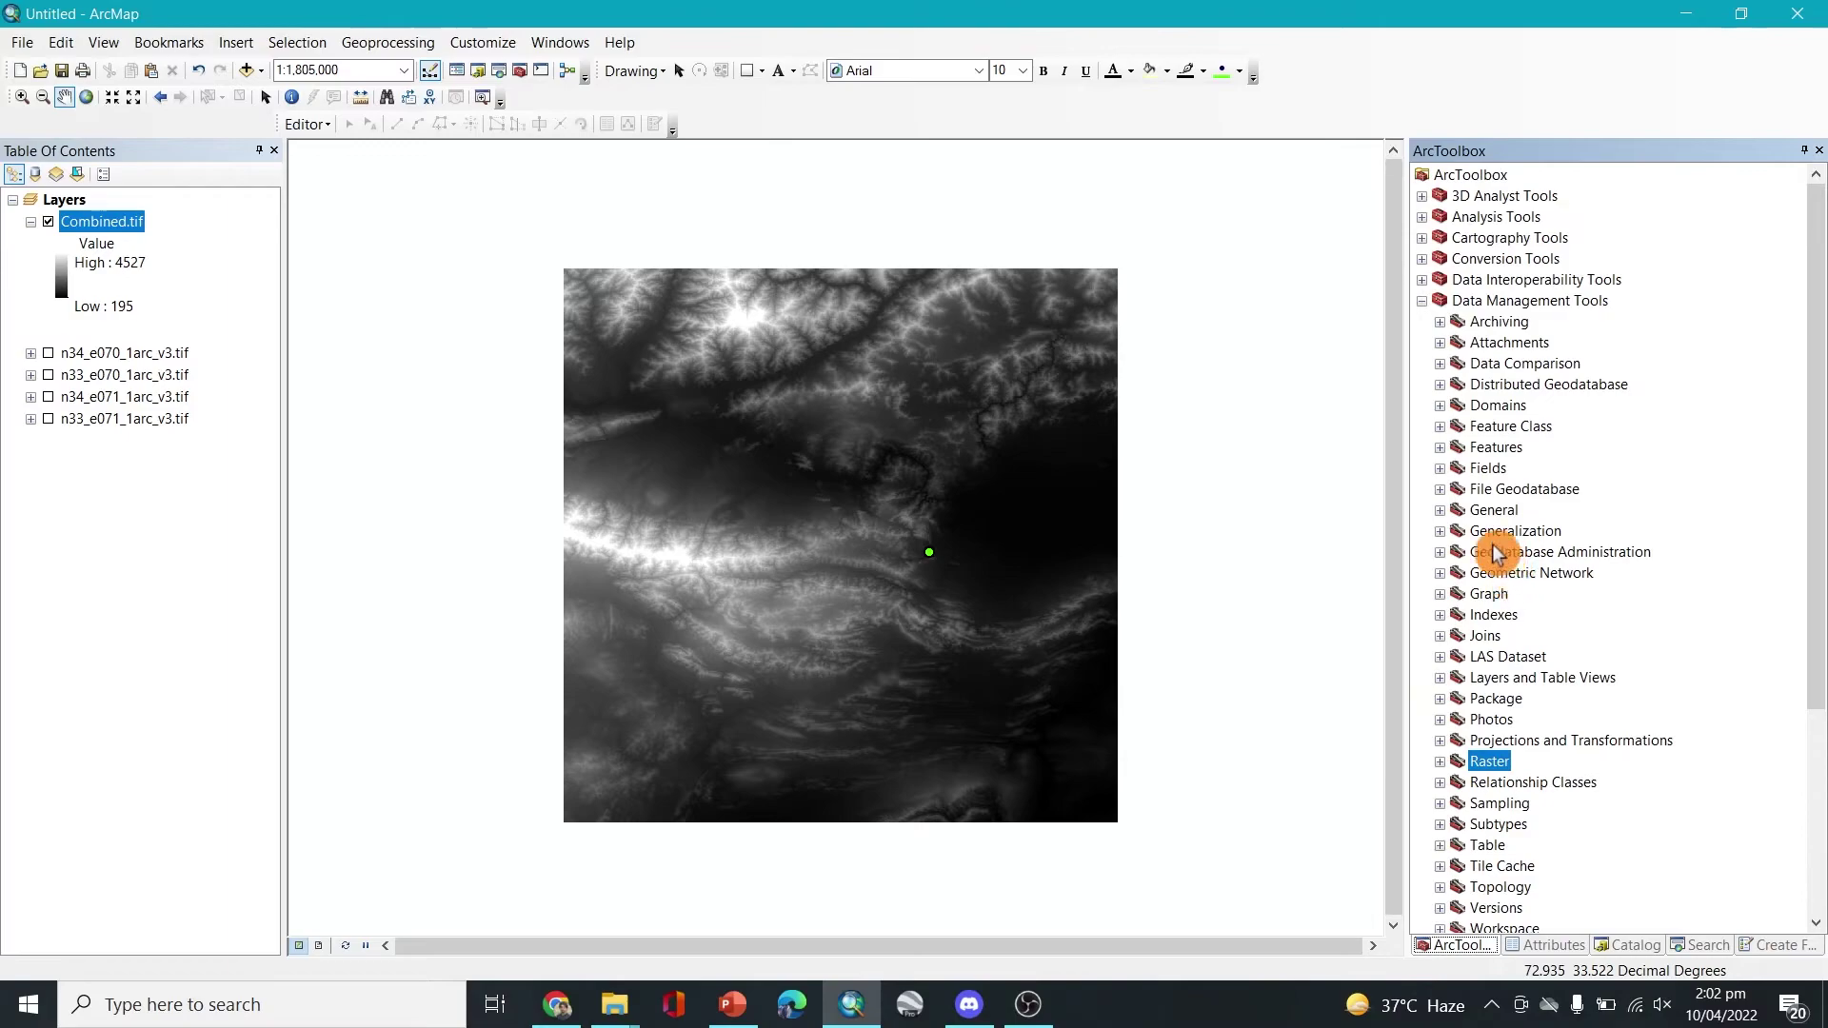
{"action": "left_click", "coordinate": [1423, 303]}
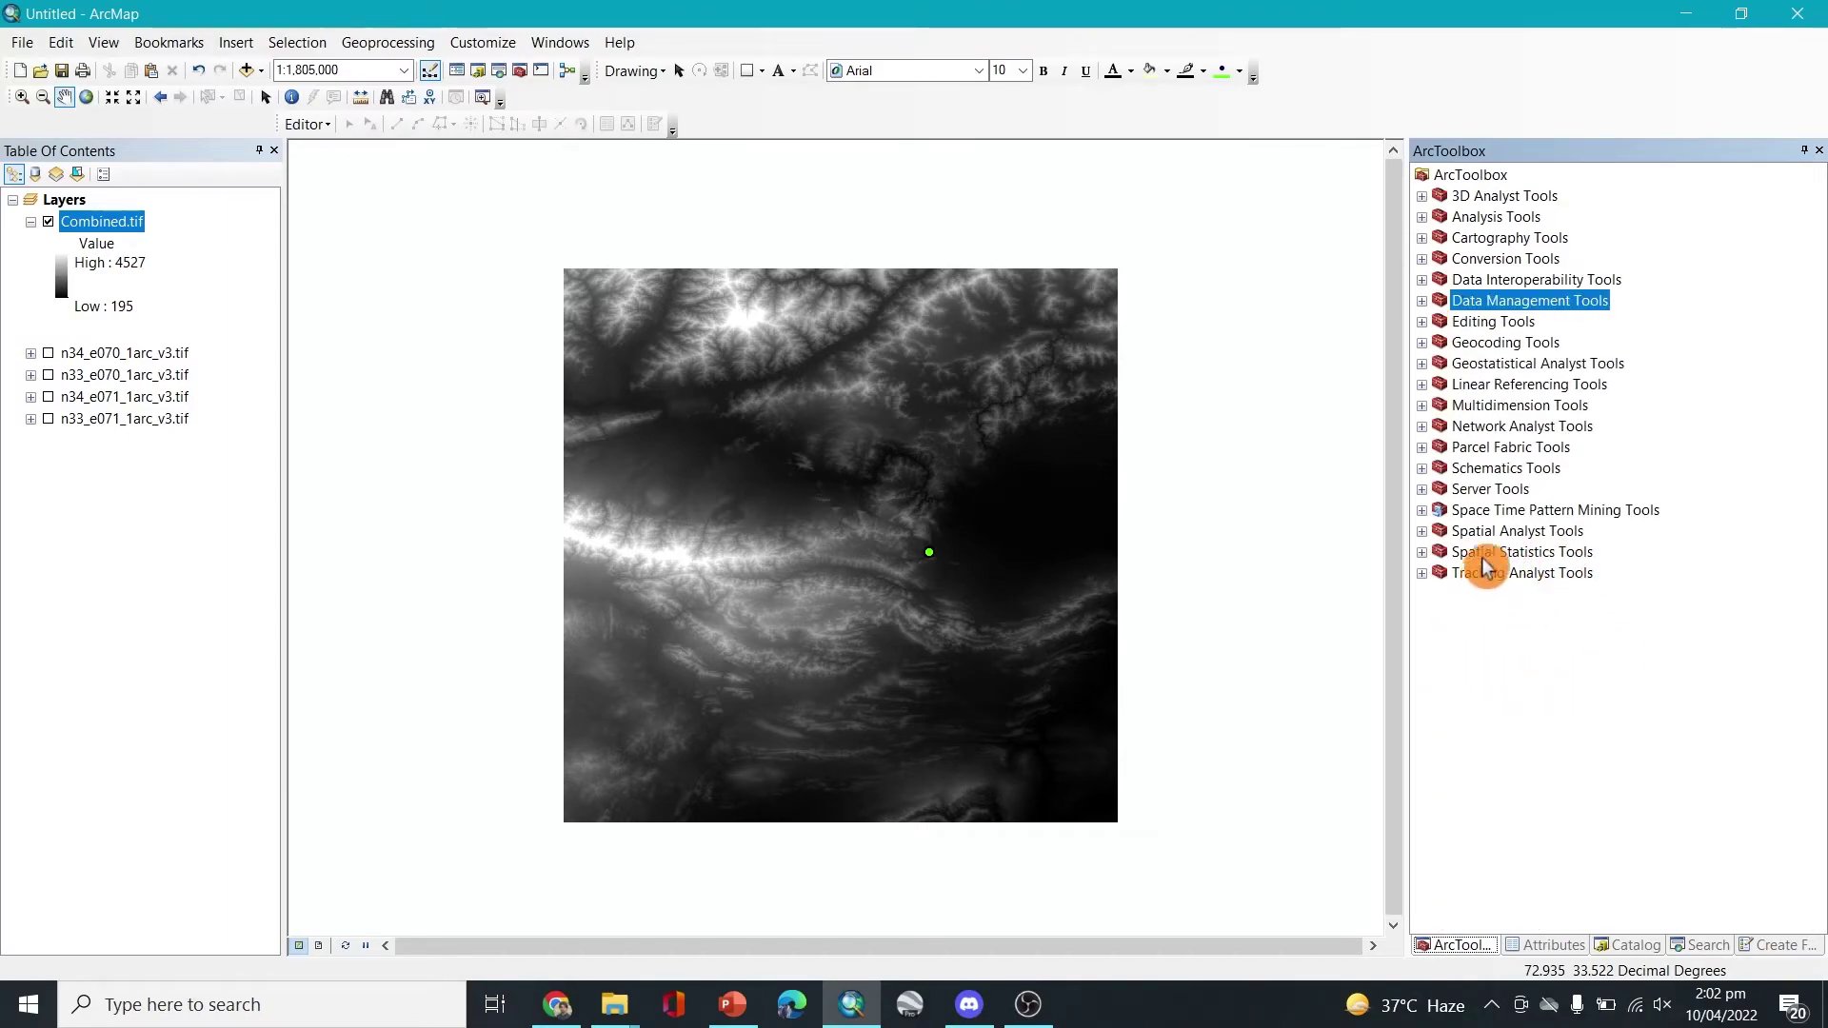
{"action": "left_click", "coordinate": [1423, 533]}
{"action": "left_click", "coordinate": [1500, 282]}
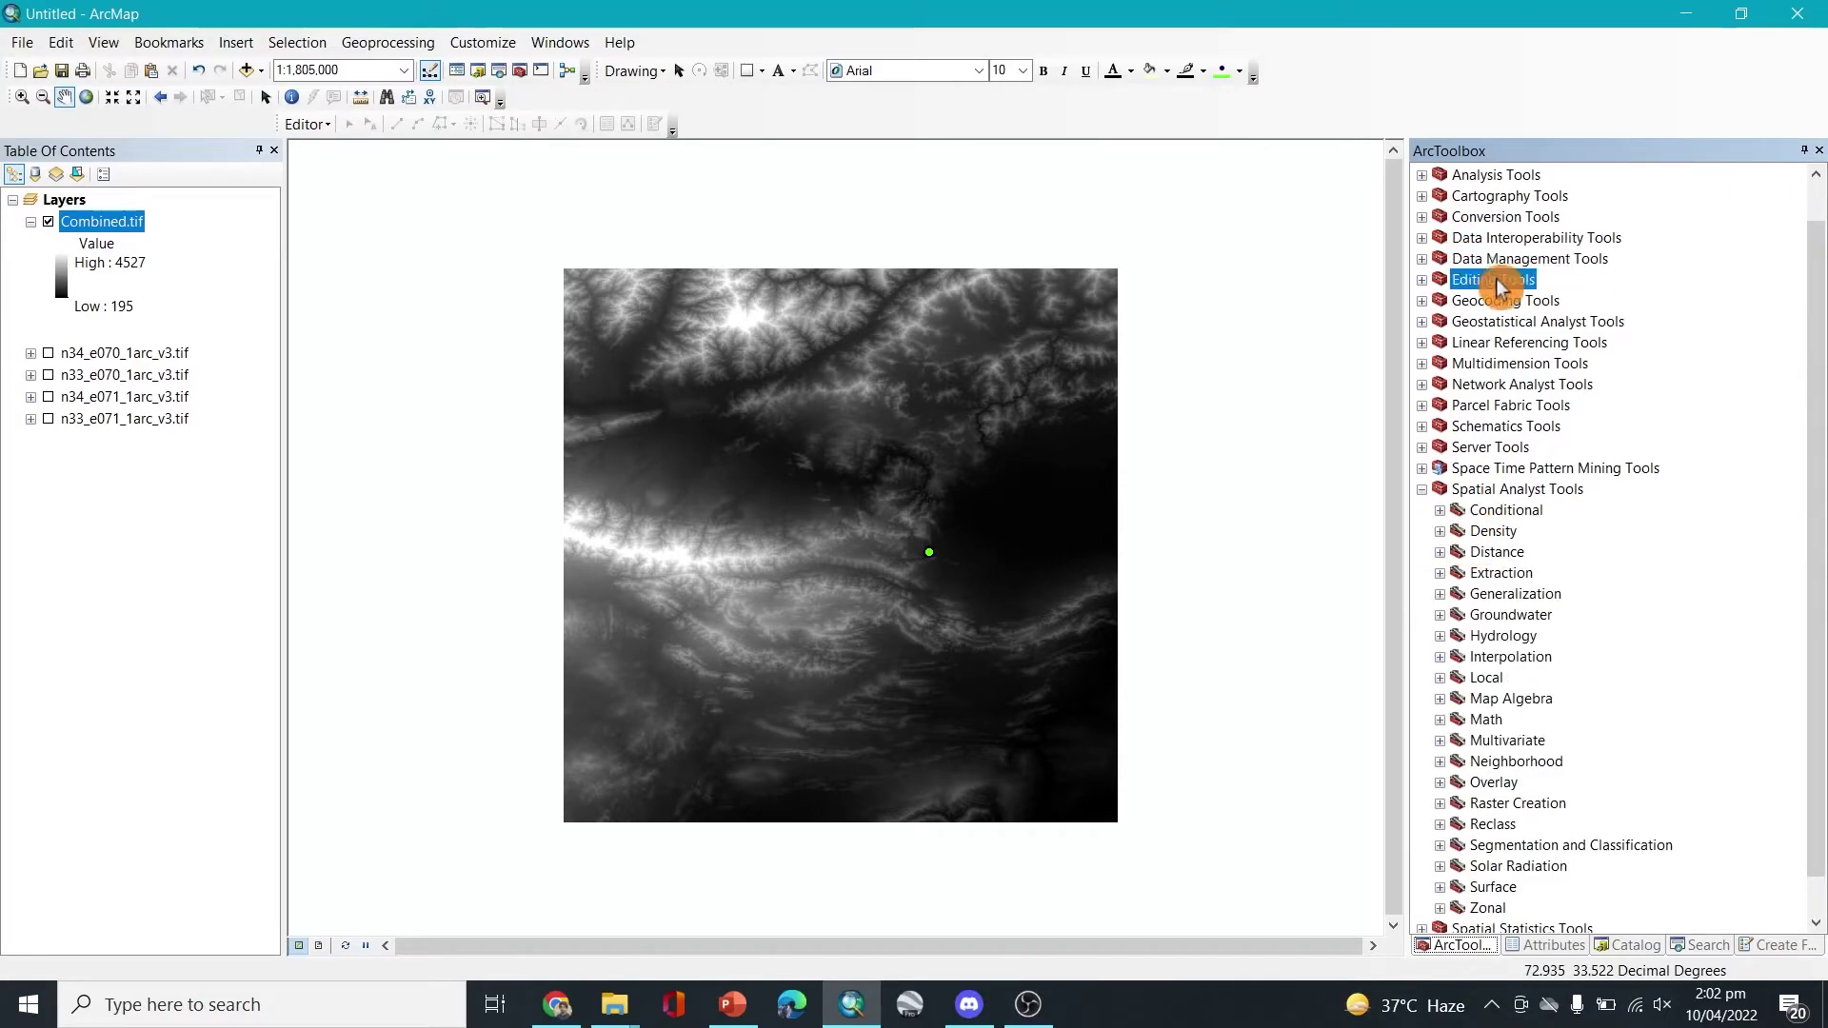
{"action": "left_click", "coordinate": [1509, 492]}
{"action": "scroll", "coordinate": [1542, 691], "scroll_direction": "down", "scroll_amount": 1}
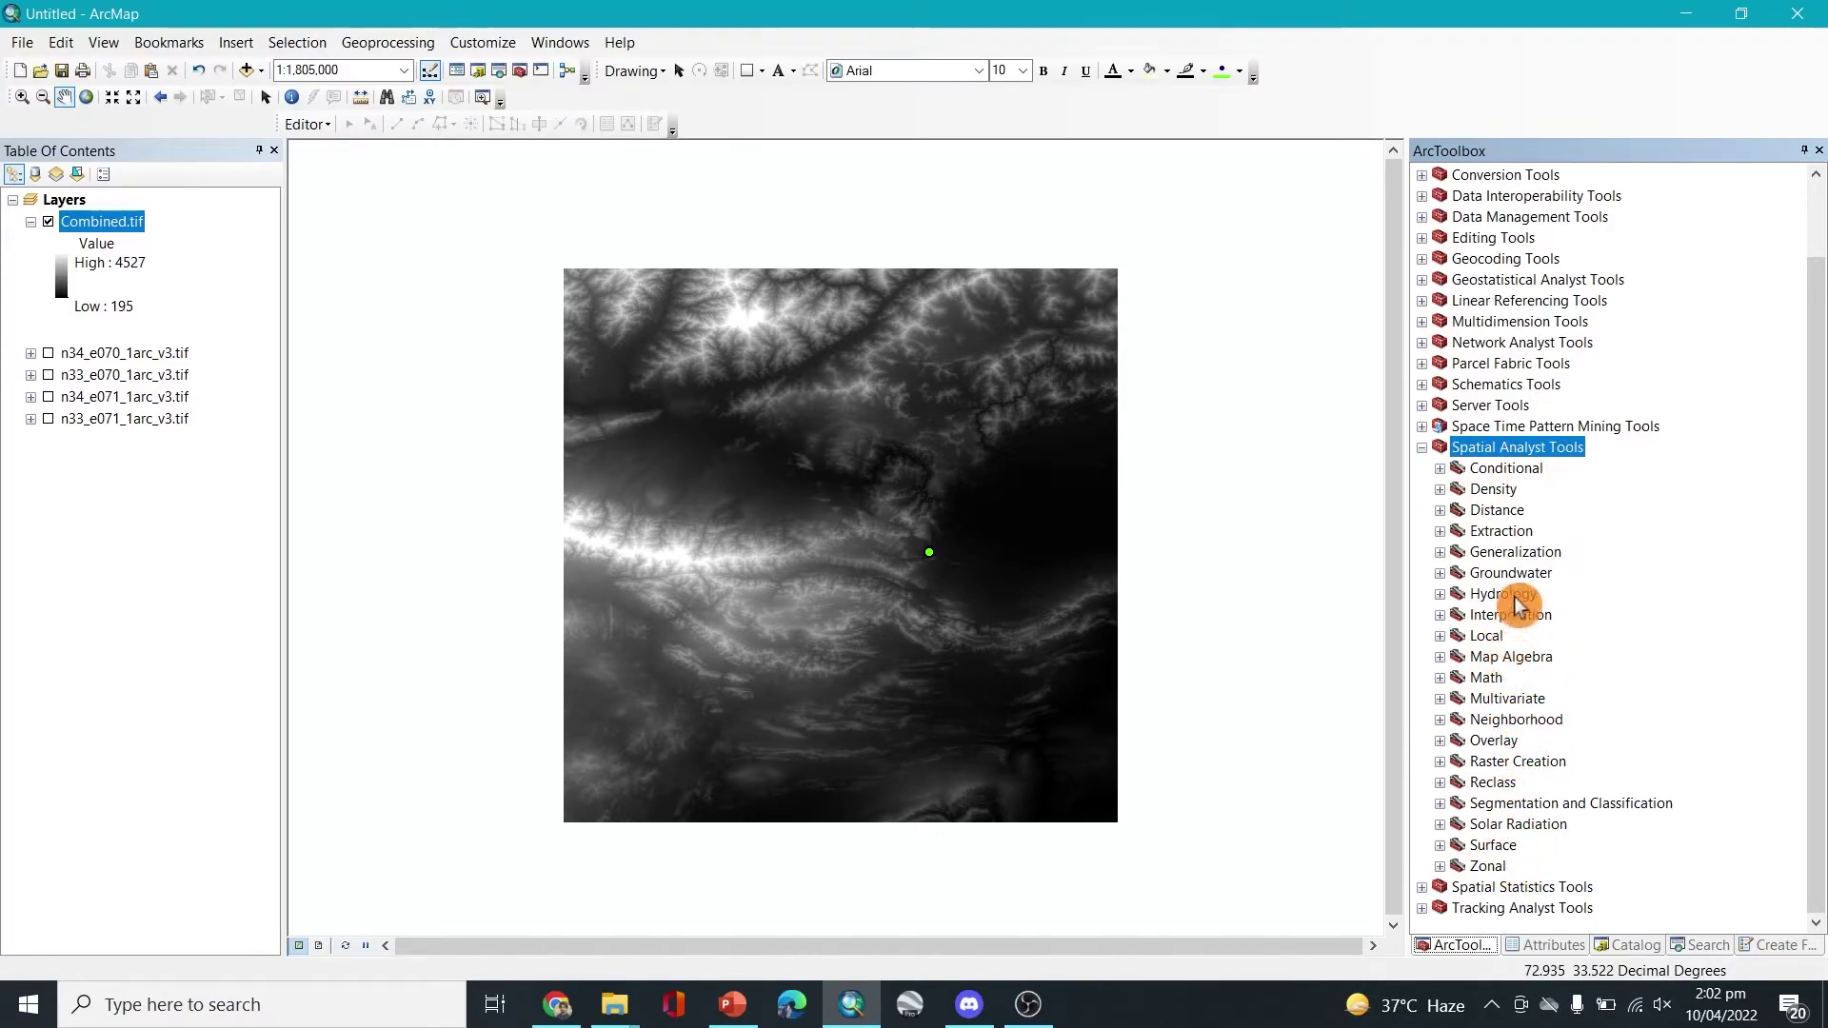
{"action": "double_click", "coordinate": [1459, 600]}
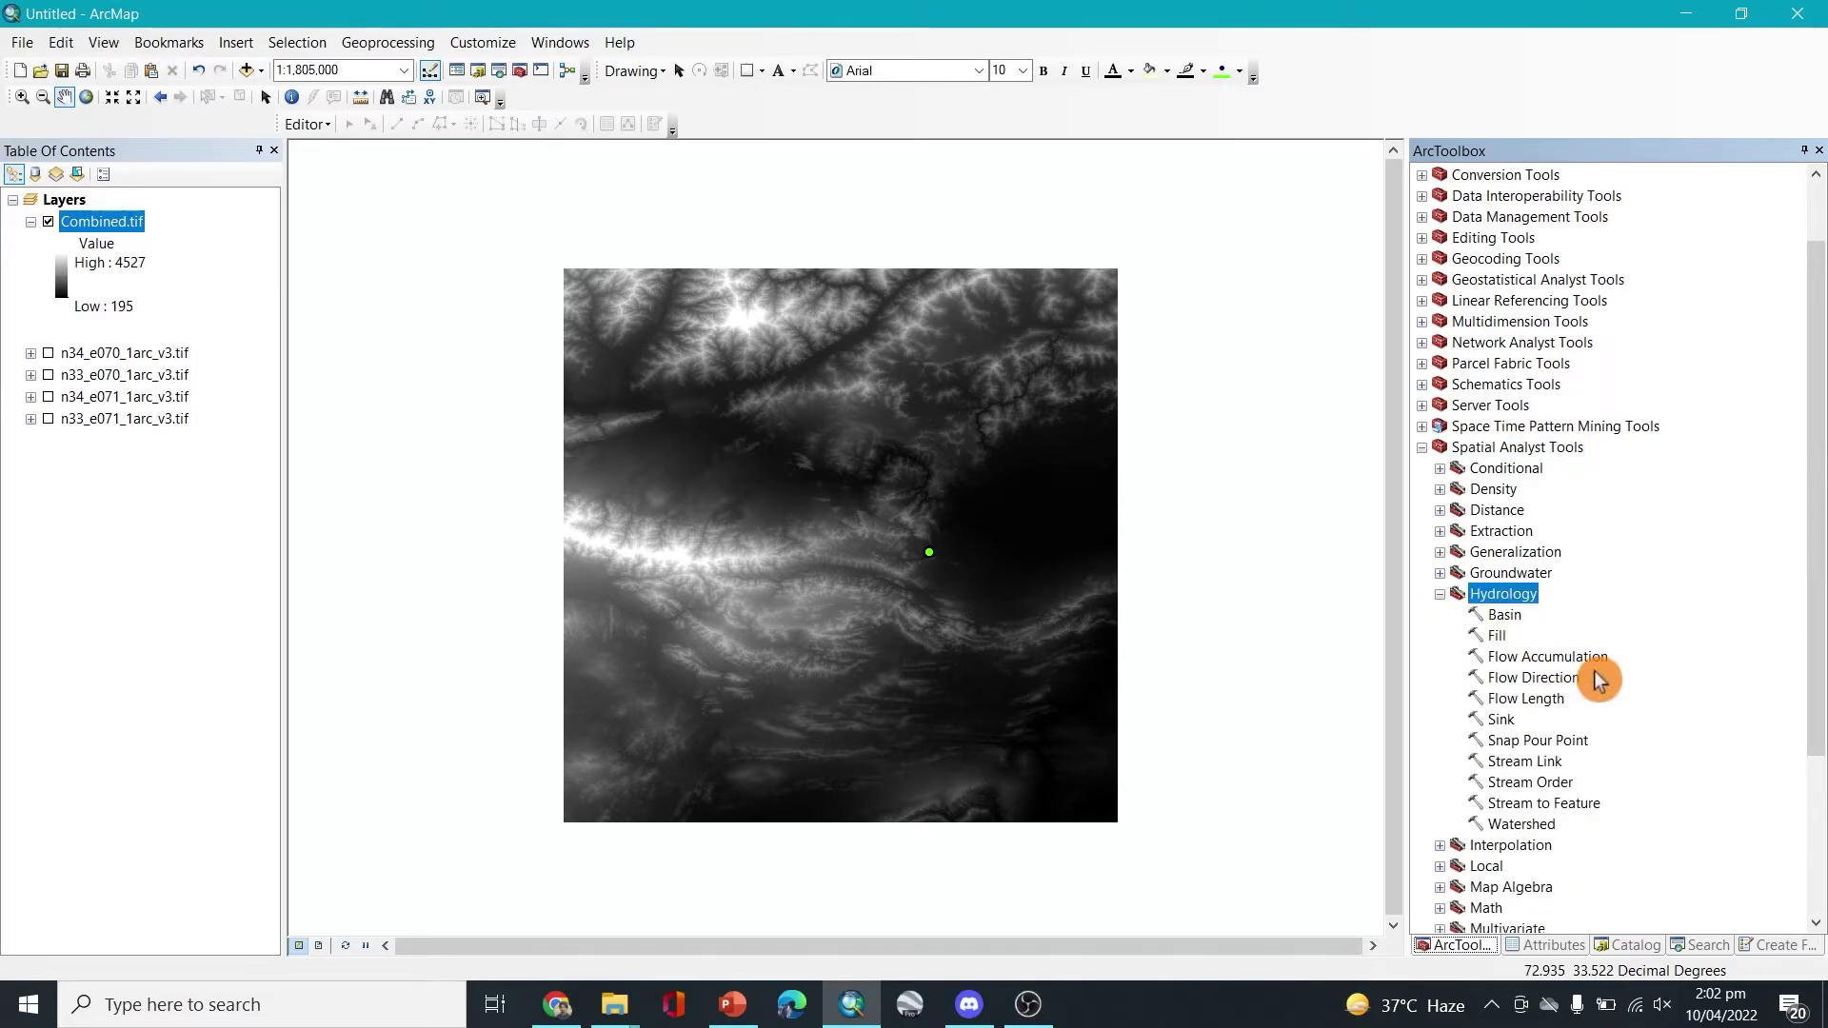
In the Fill tool, choose Combined.tif as the input surface raster
{"action": "double_click", "coordinate": [1498, 638]}
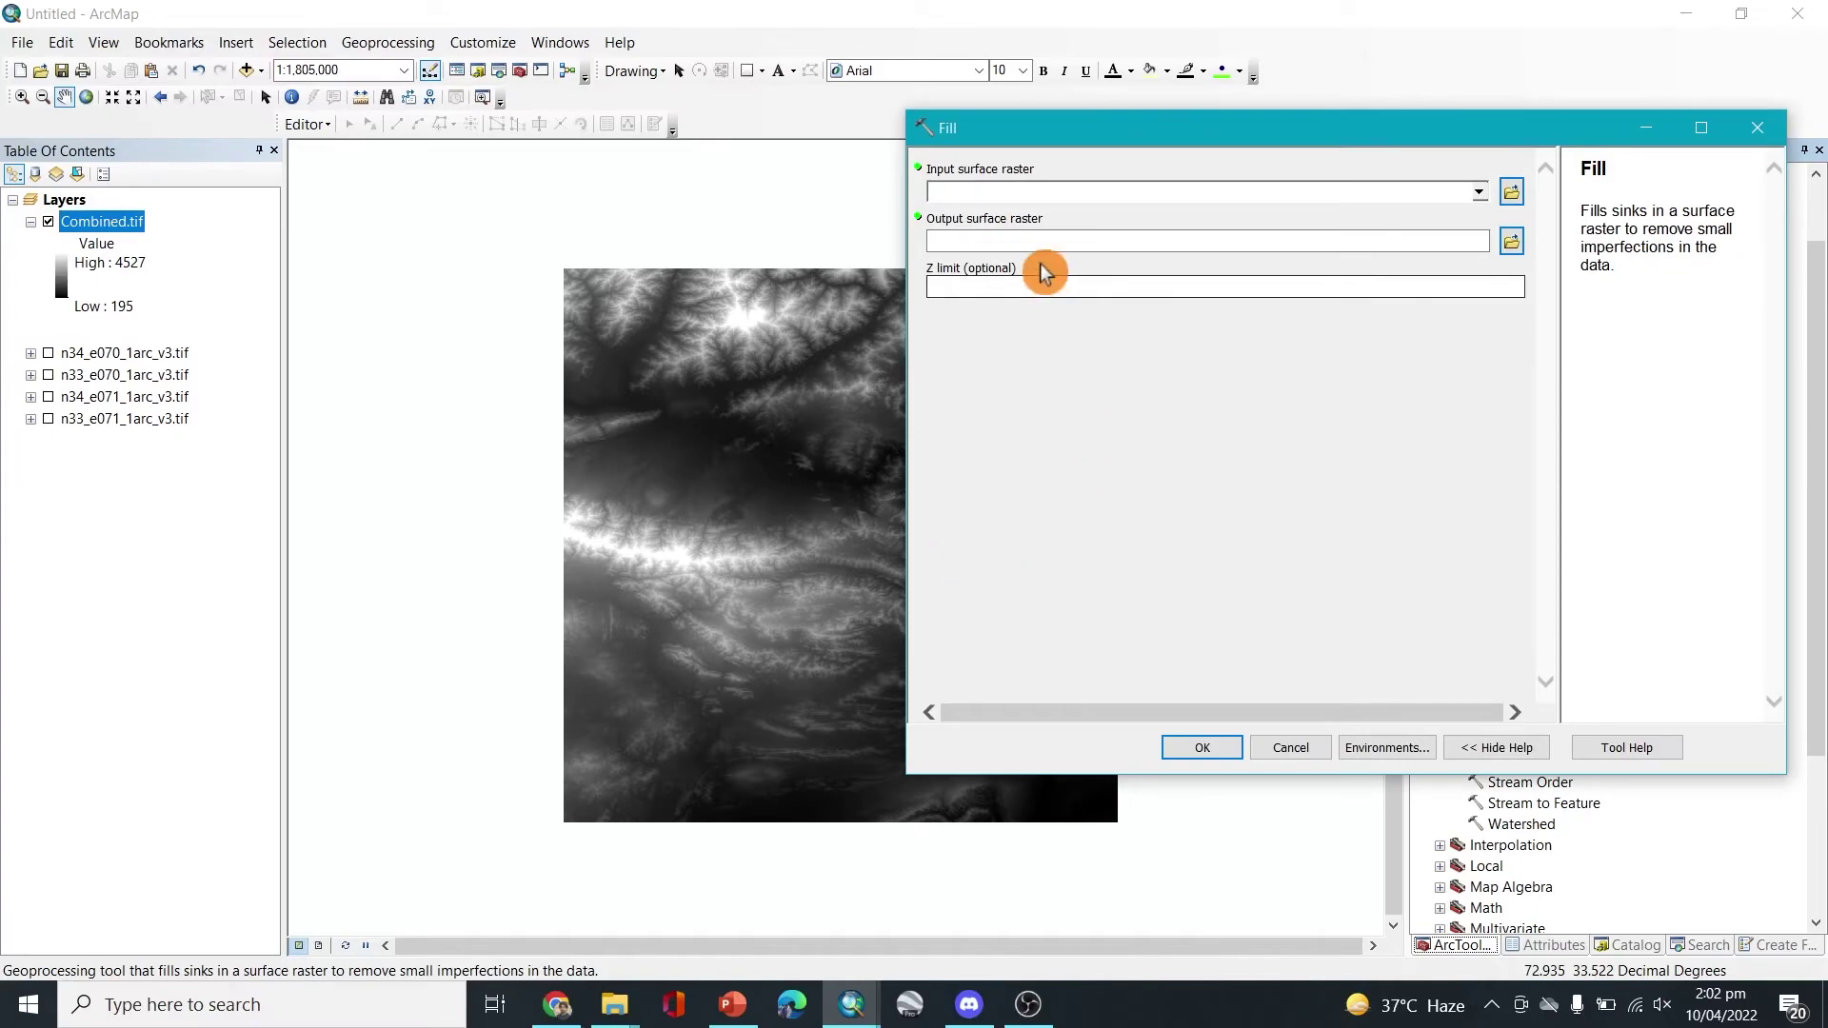
{"action": "left_click", "coordinate": [1015, 195]}
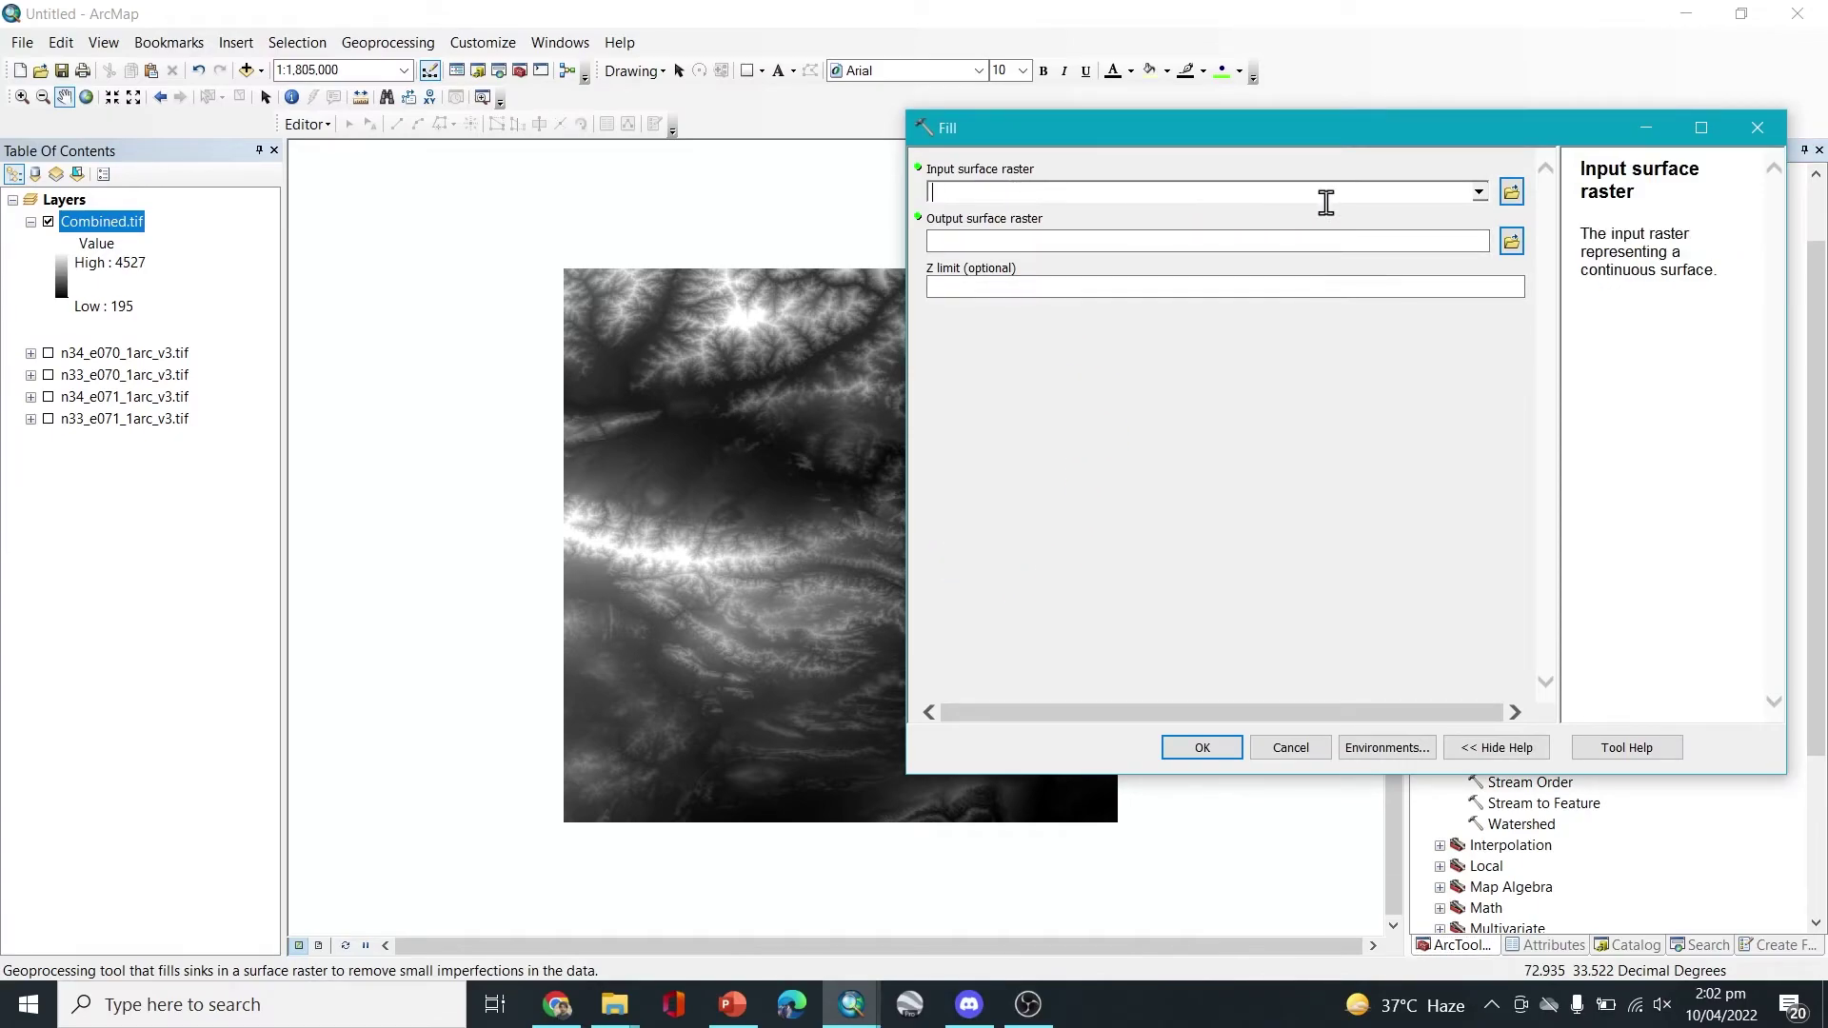
{"action": "left_click", "coordinate": [1478, 193]}
{"action": "left_click", "coordinate": [1009, 215]}
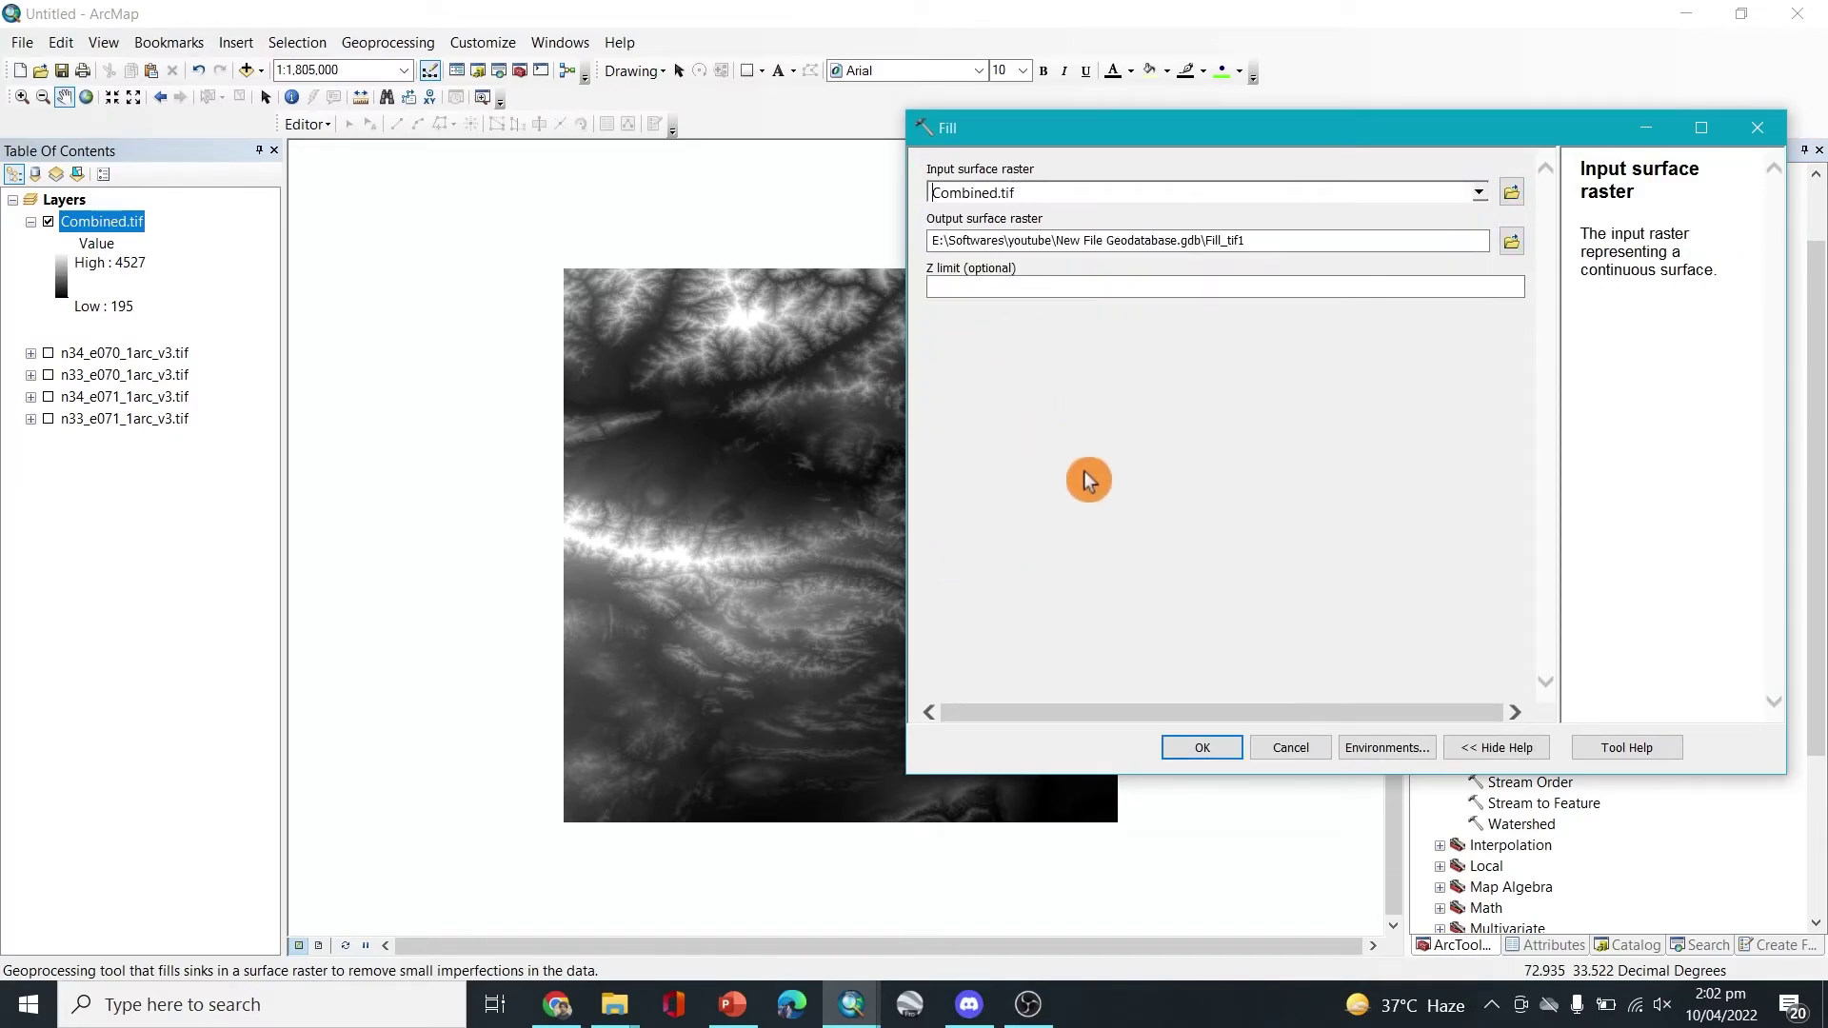
{"action": "left_click", "coordinate": [1479, 192]}
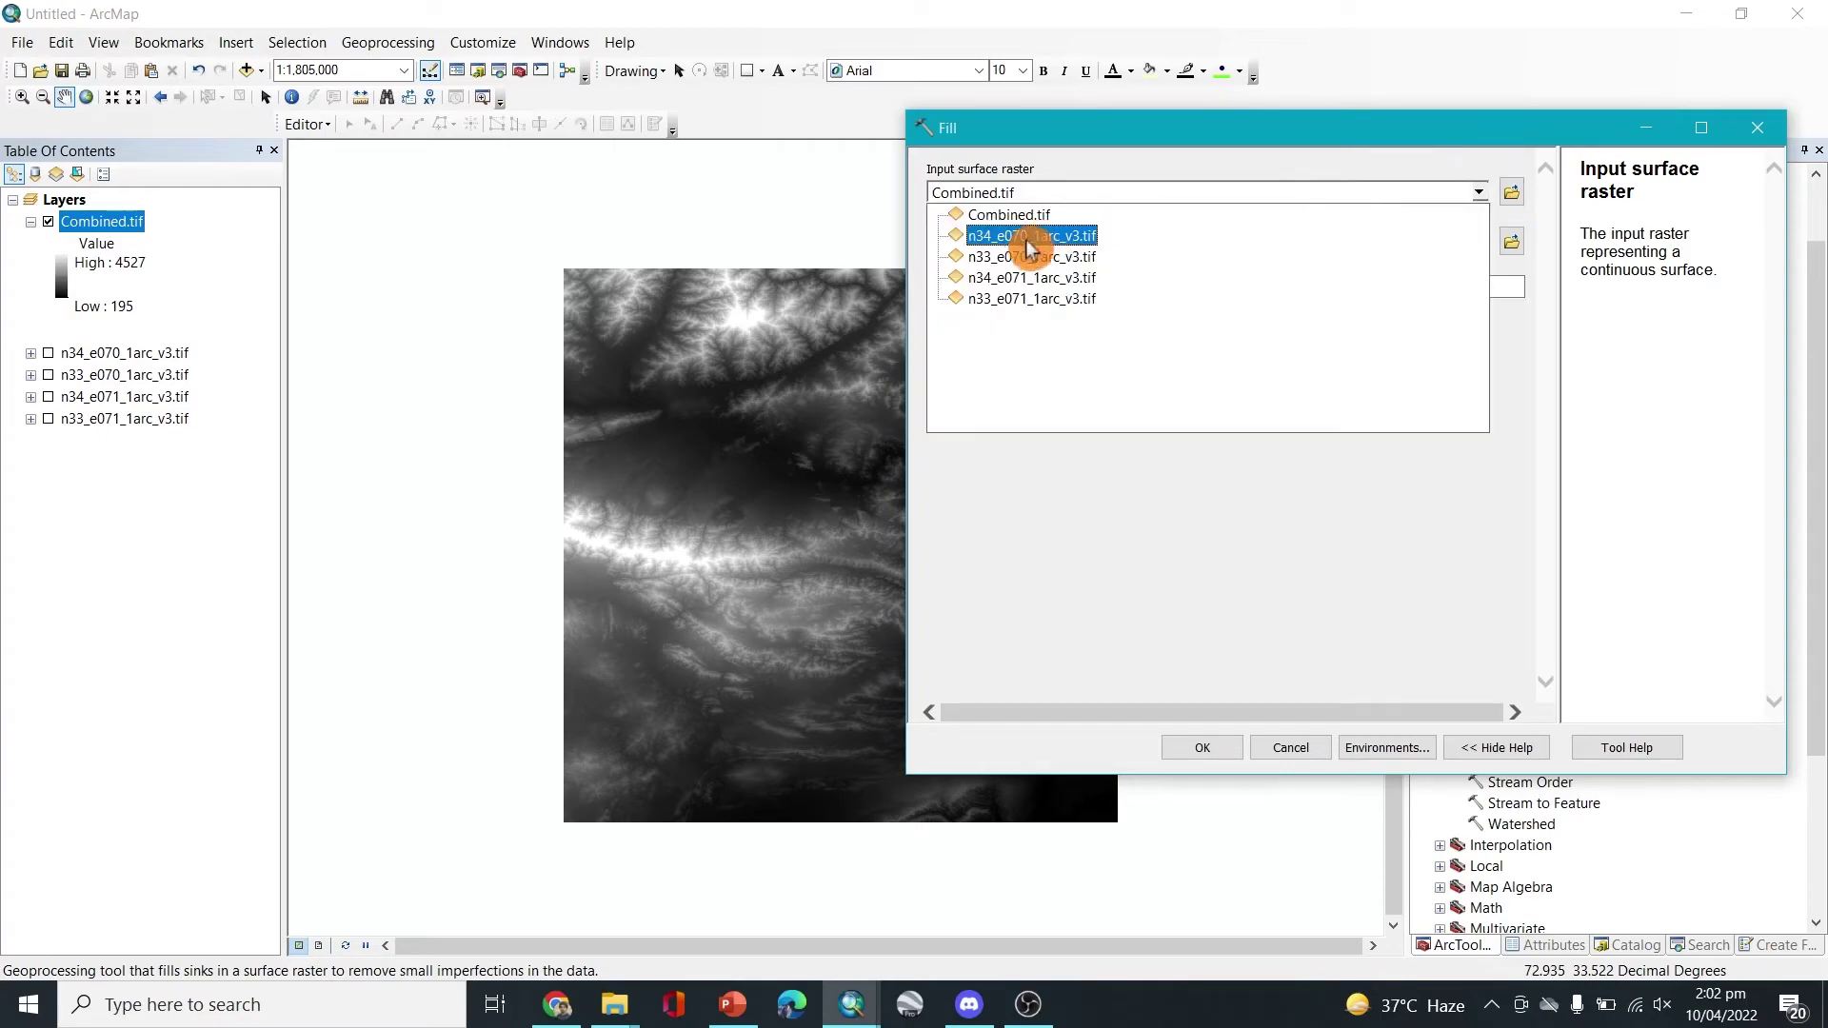
{"action": "left_click", "coordinate": [1044, 192]}
Re-select Combined.tif as the input and run Fill to create Fill_tif1
{"action": "double_click", "coordinate": [1044, 192]}
{"action": "key", "text": "BackSpace"}
{"action": "left_click", "coordinate": [1511, 195]}
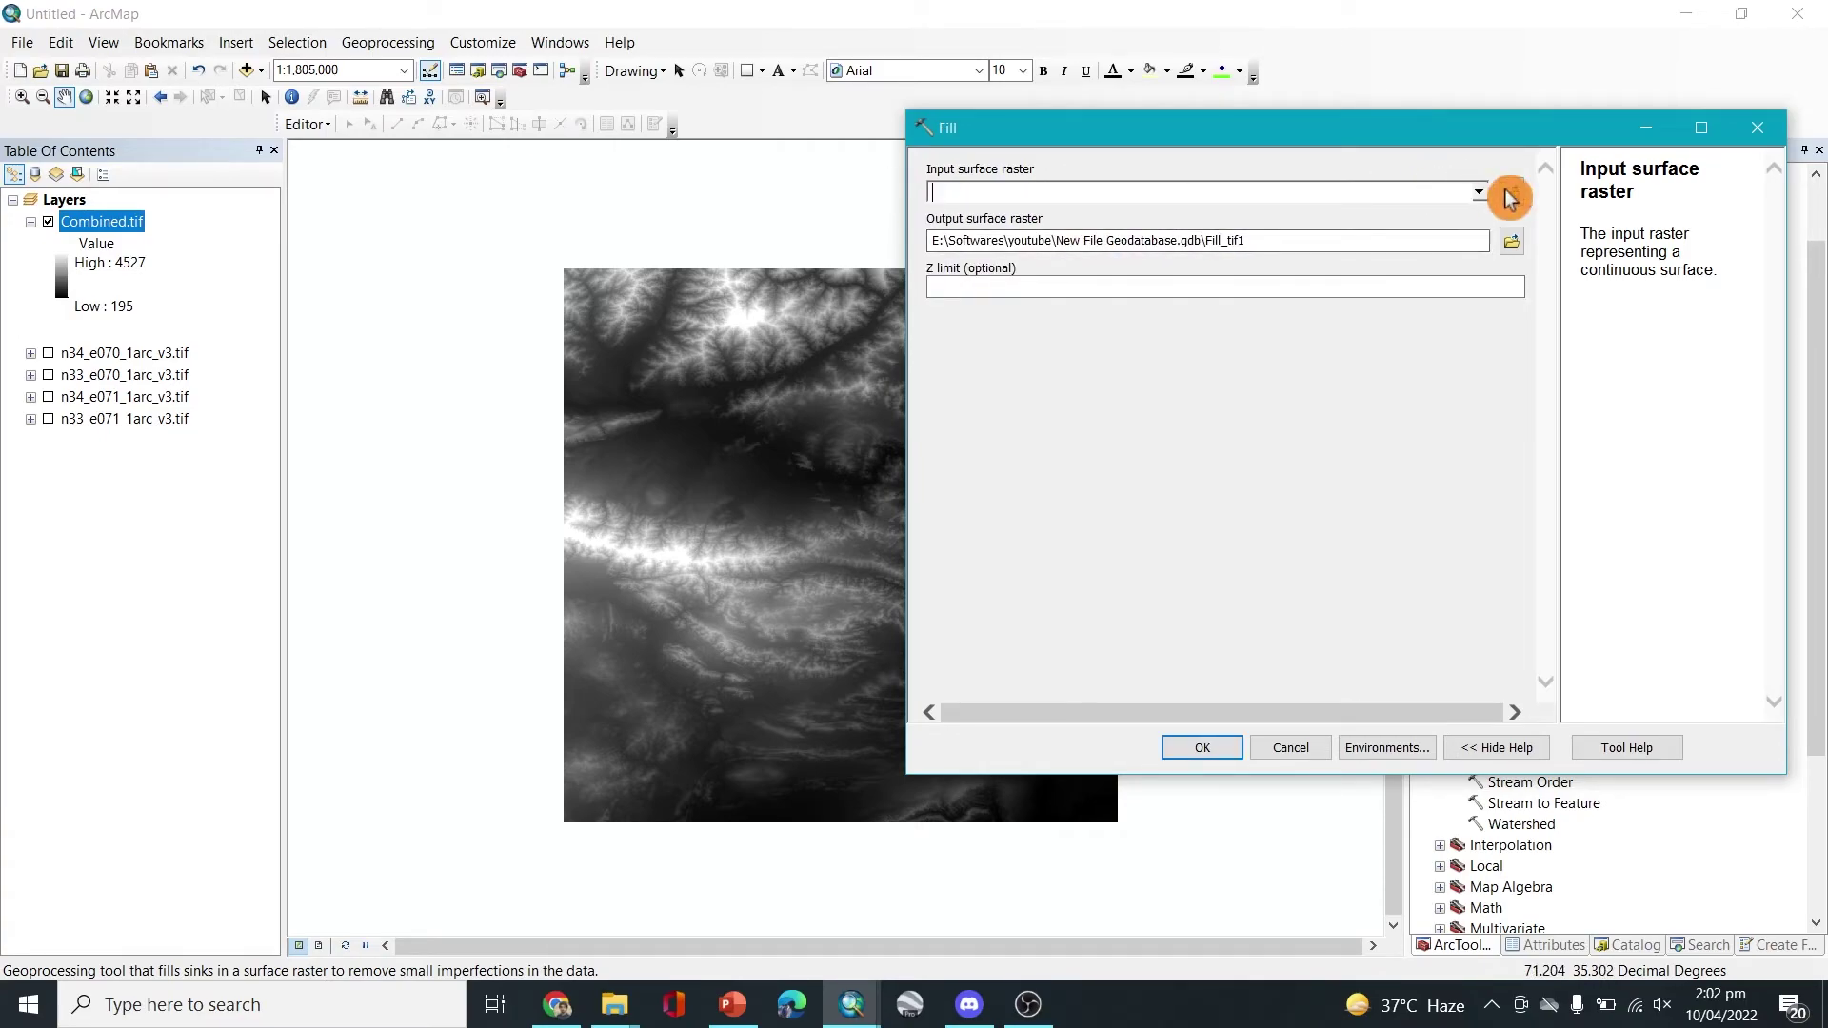
{"action": "left_click", "coordinate": [1478, 192]}
{"action": "left_click", "coordinate": [1009, 214]}
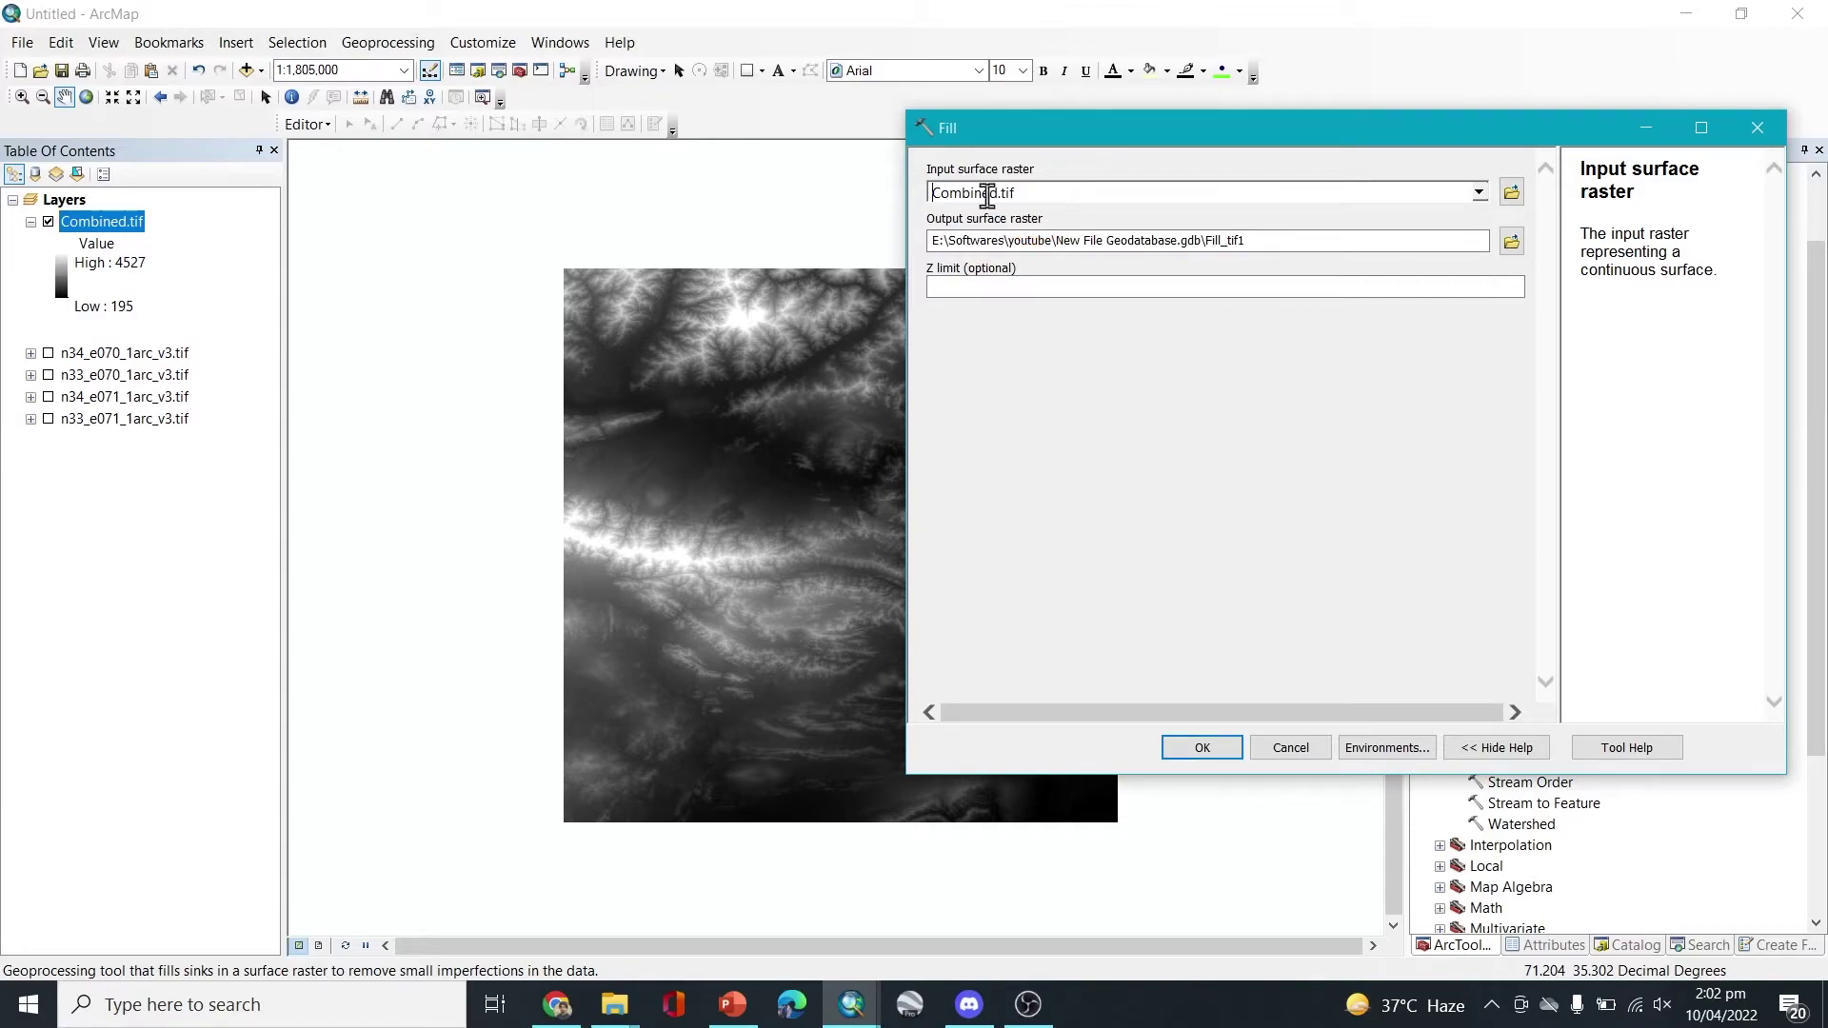
{"action": "left_click", "coordinate": [83, 229]}
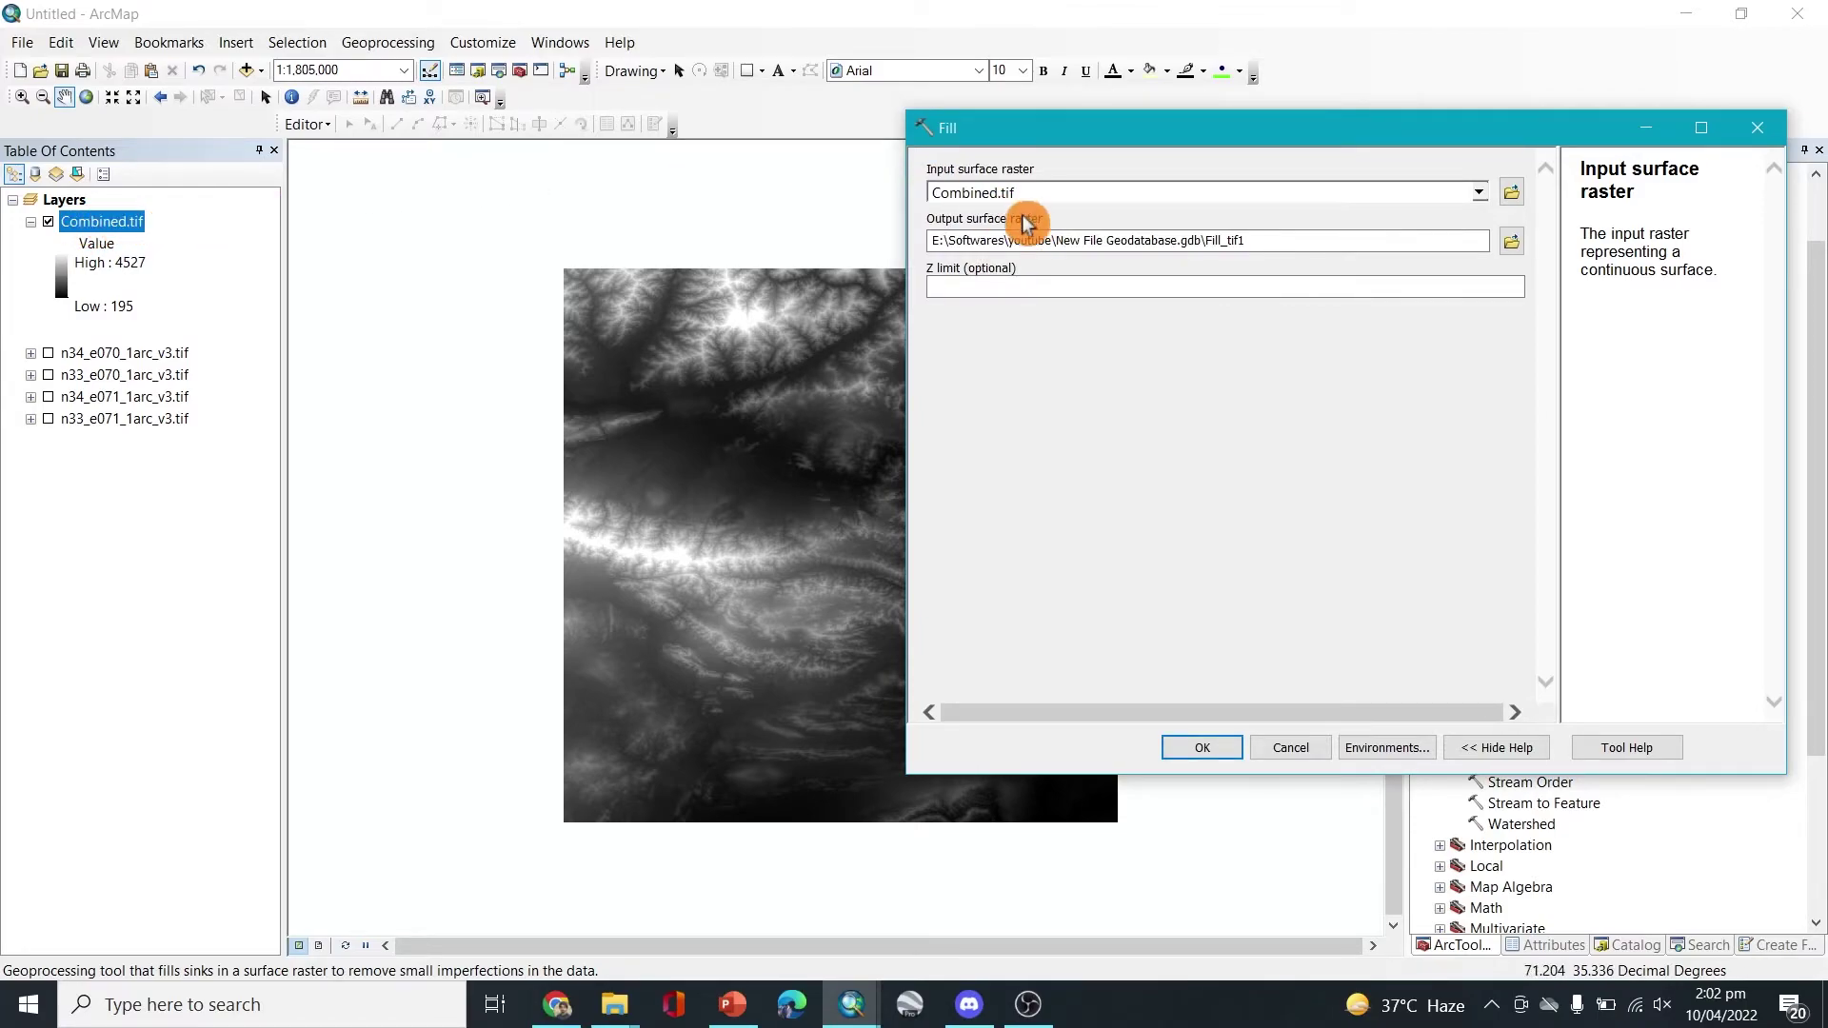
{"action": "left_click", "coordinate": [1214, 753]}
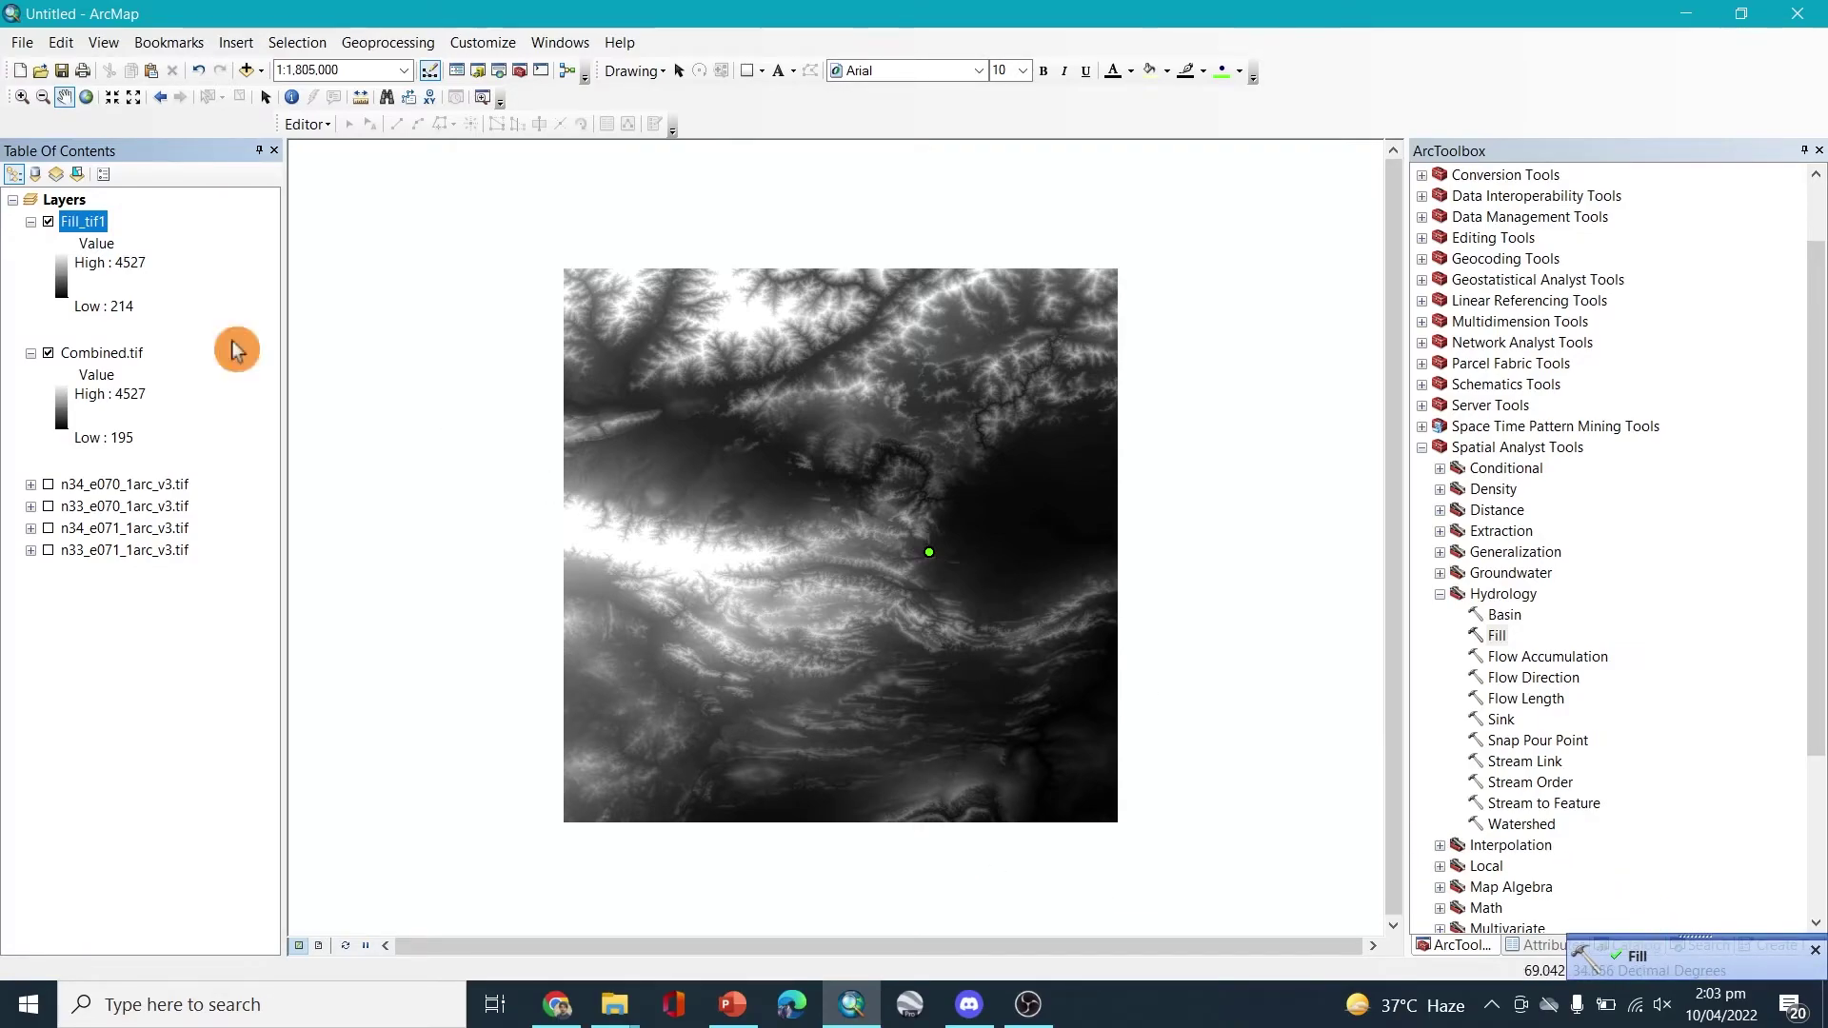
Toggle Fill_tif1 to compare it with the original, then hide Combined.tif
{"action": "left_click", "coordinate": [47, 222]}
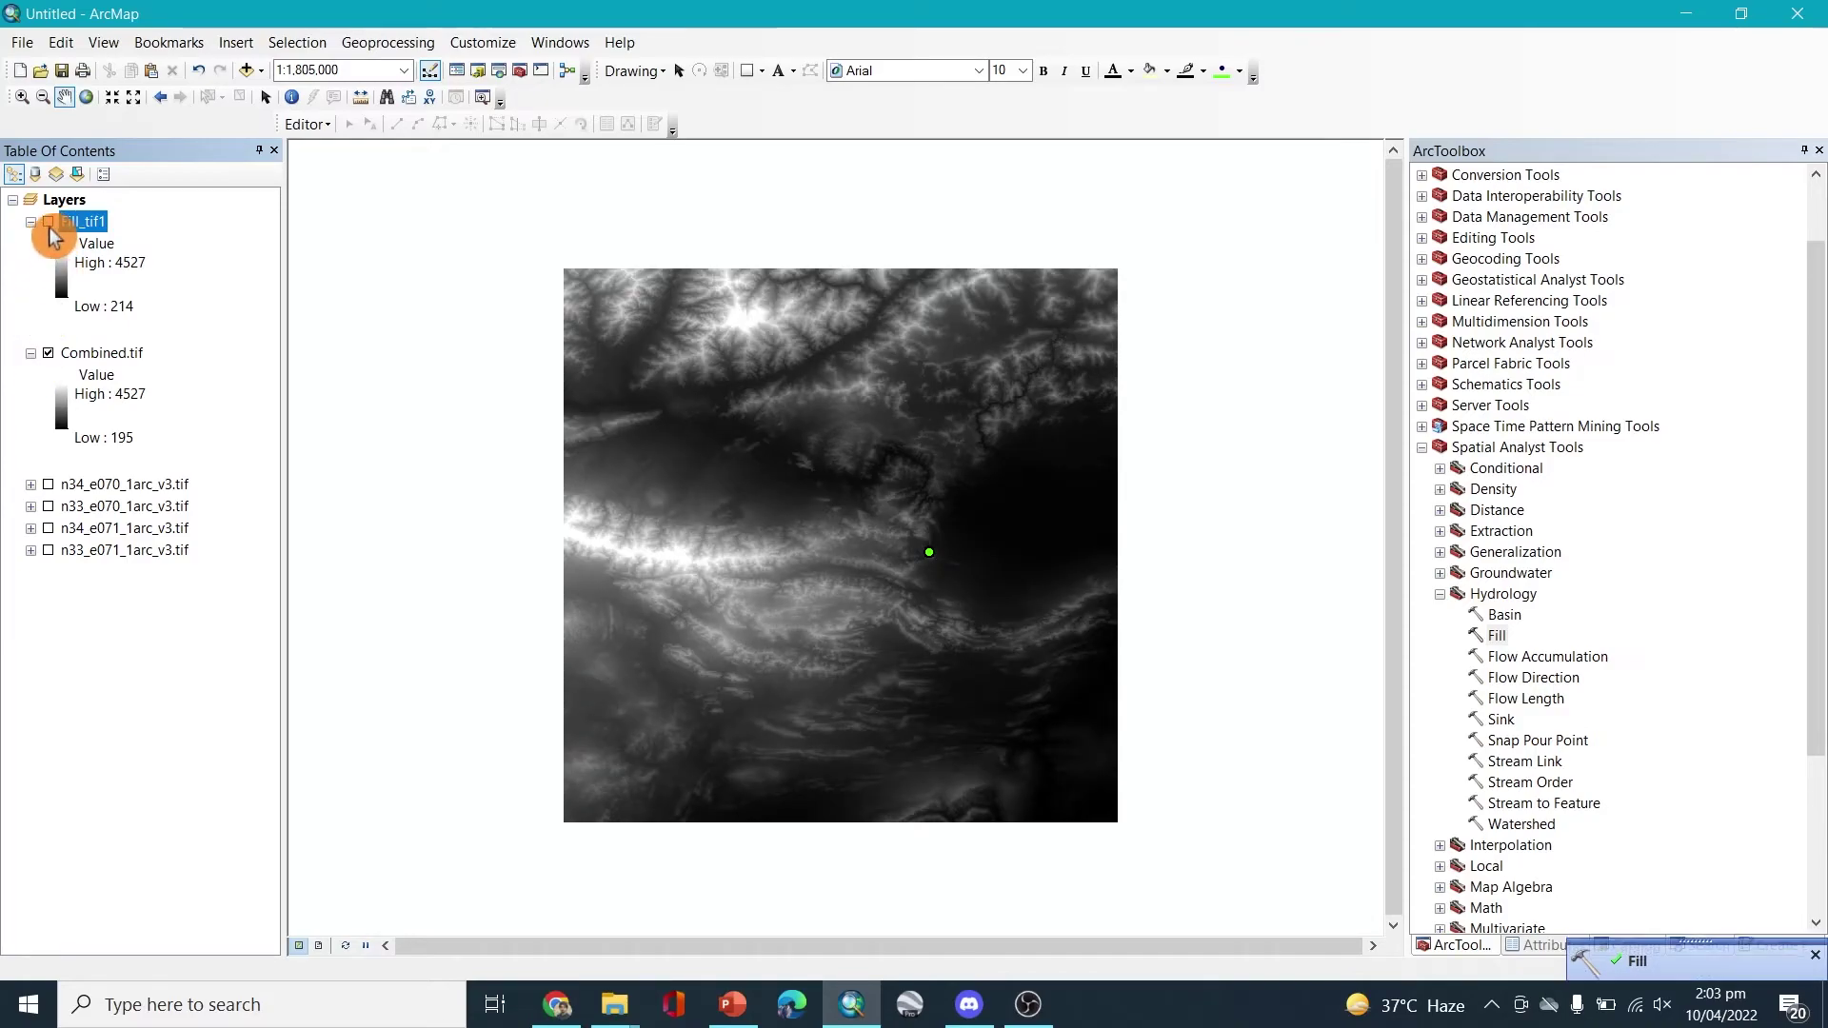
{"action": "left_click", "coordinate": [48, 223]}
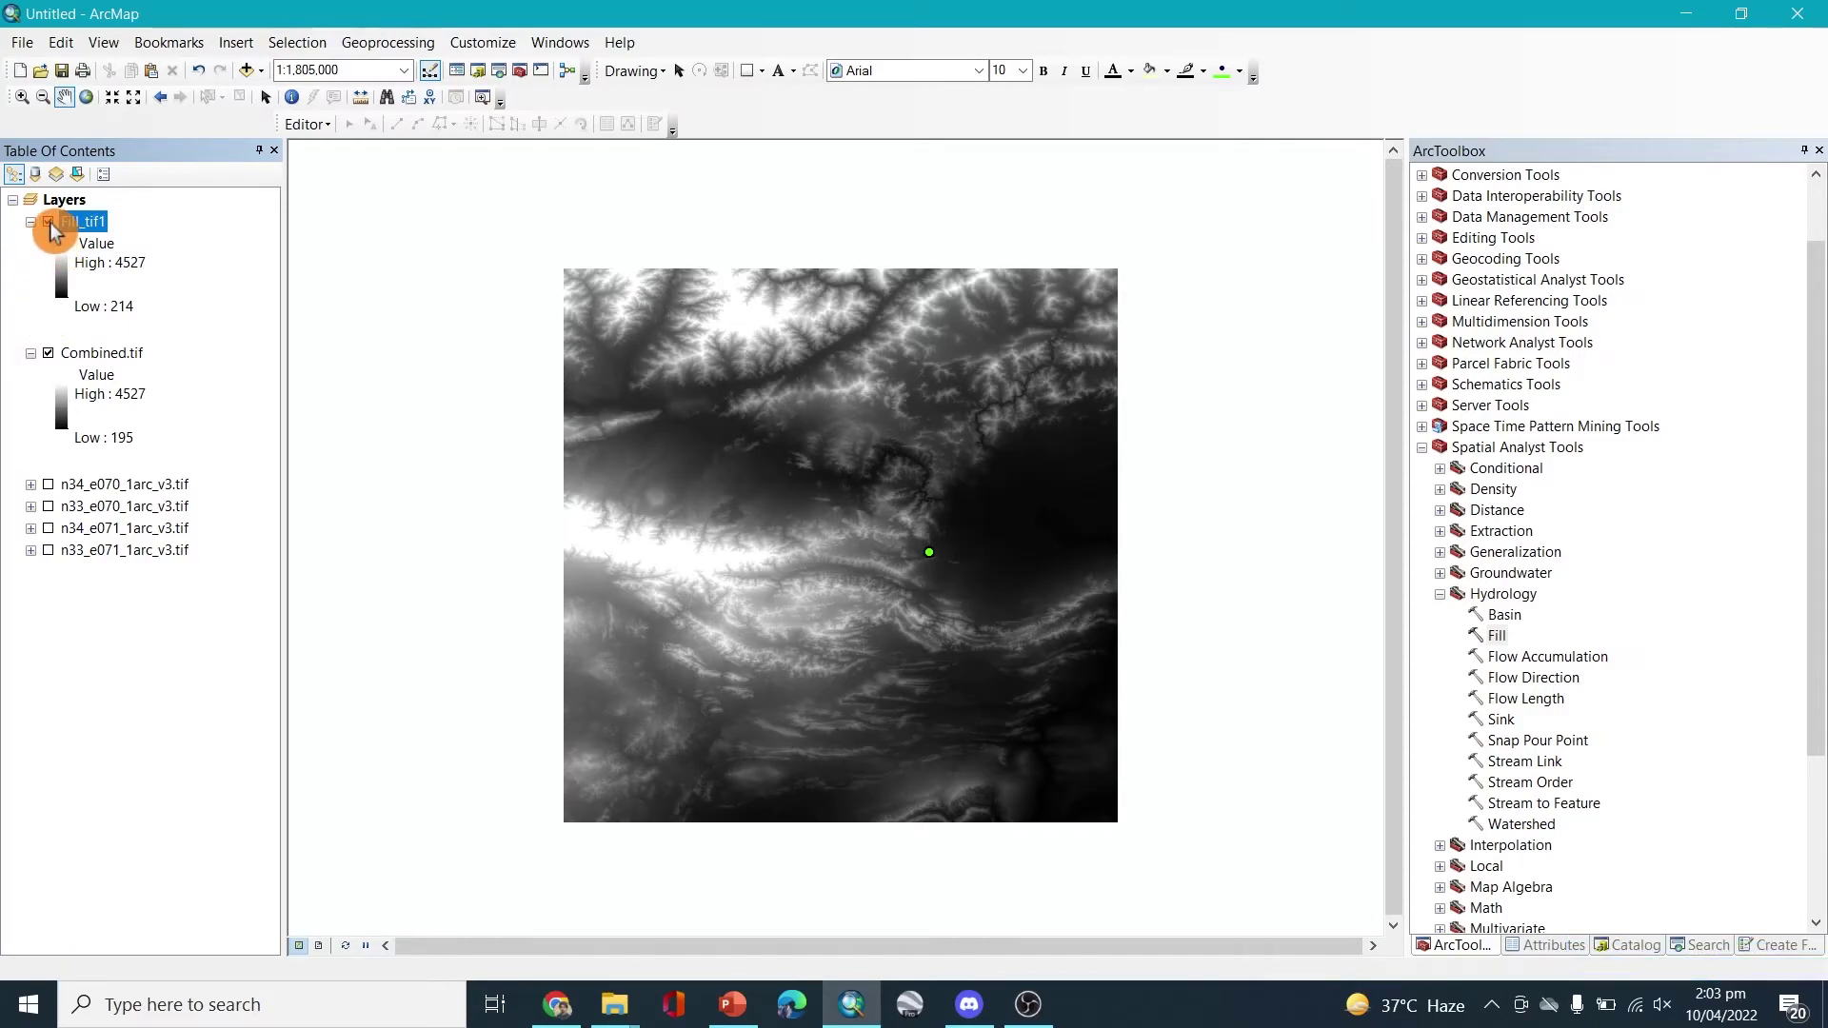
{"action": "left_click", "coordinate": [47, 223]}
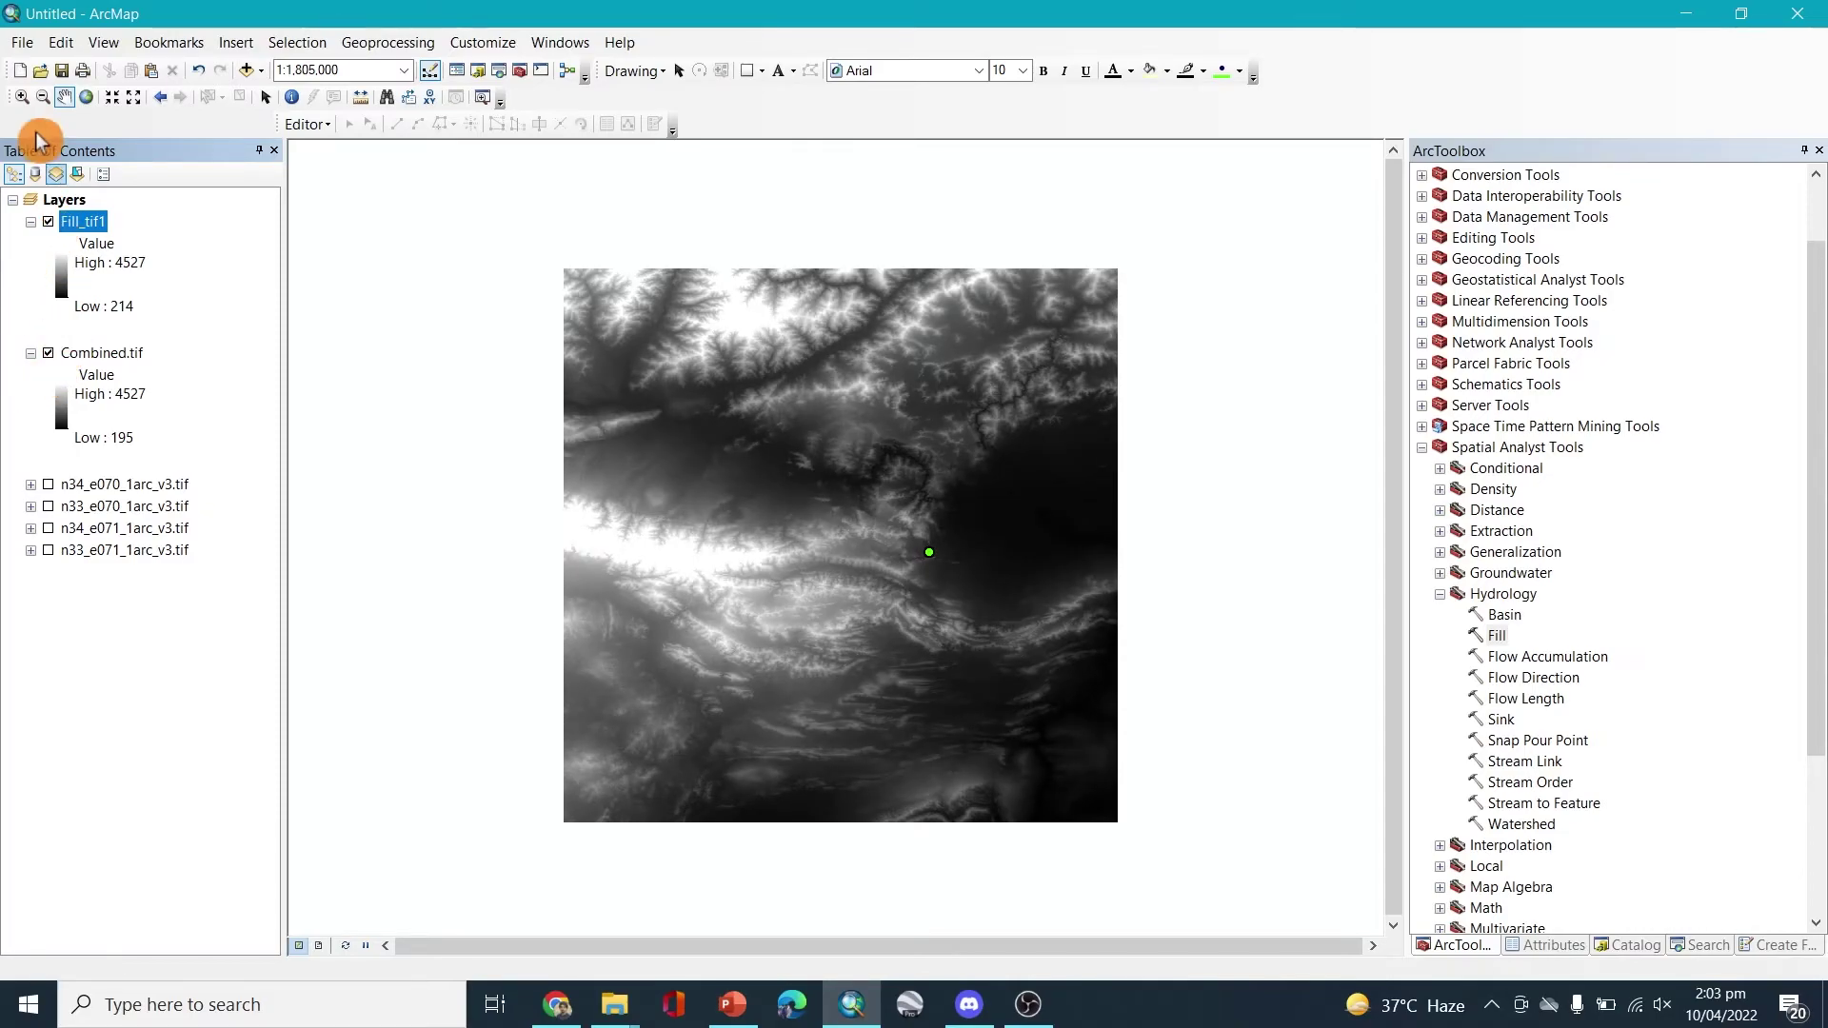
{"action": "left_click", "coordinate": [48, 354]}
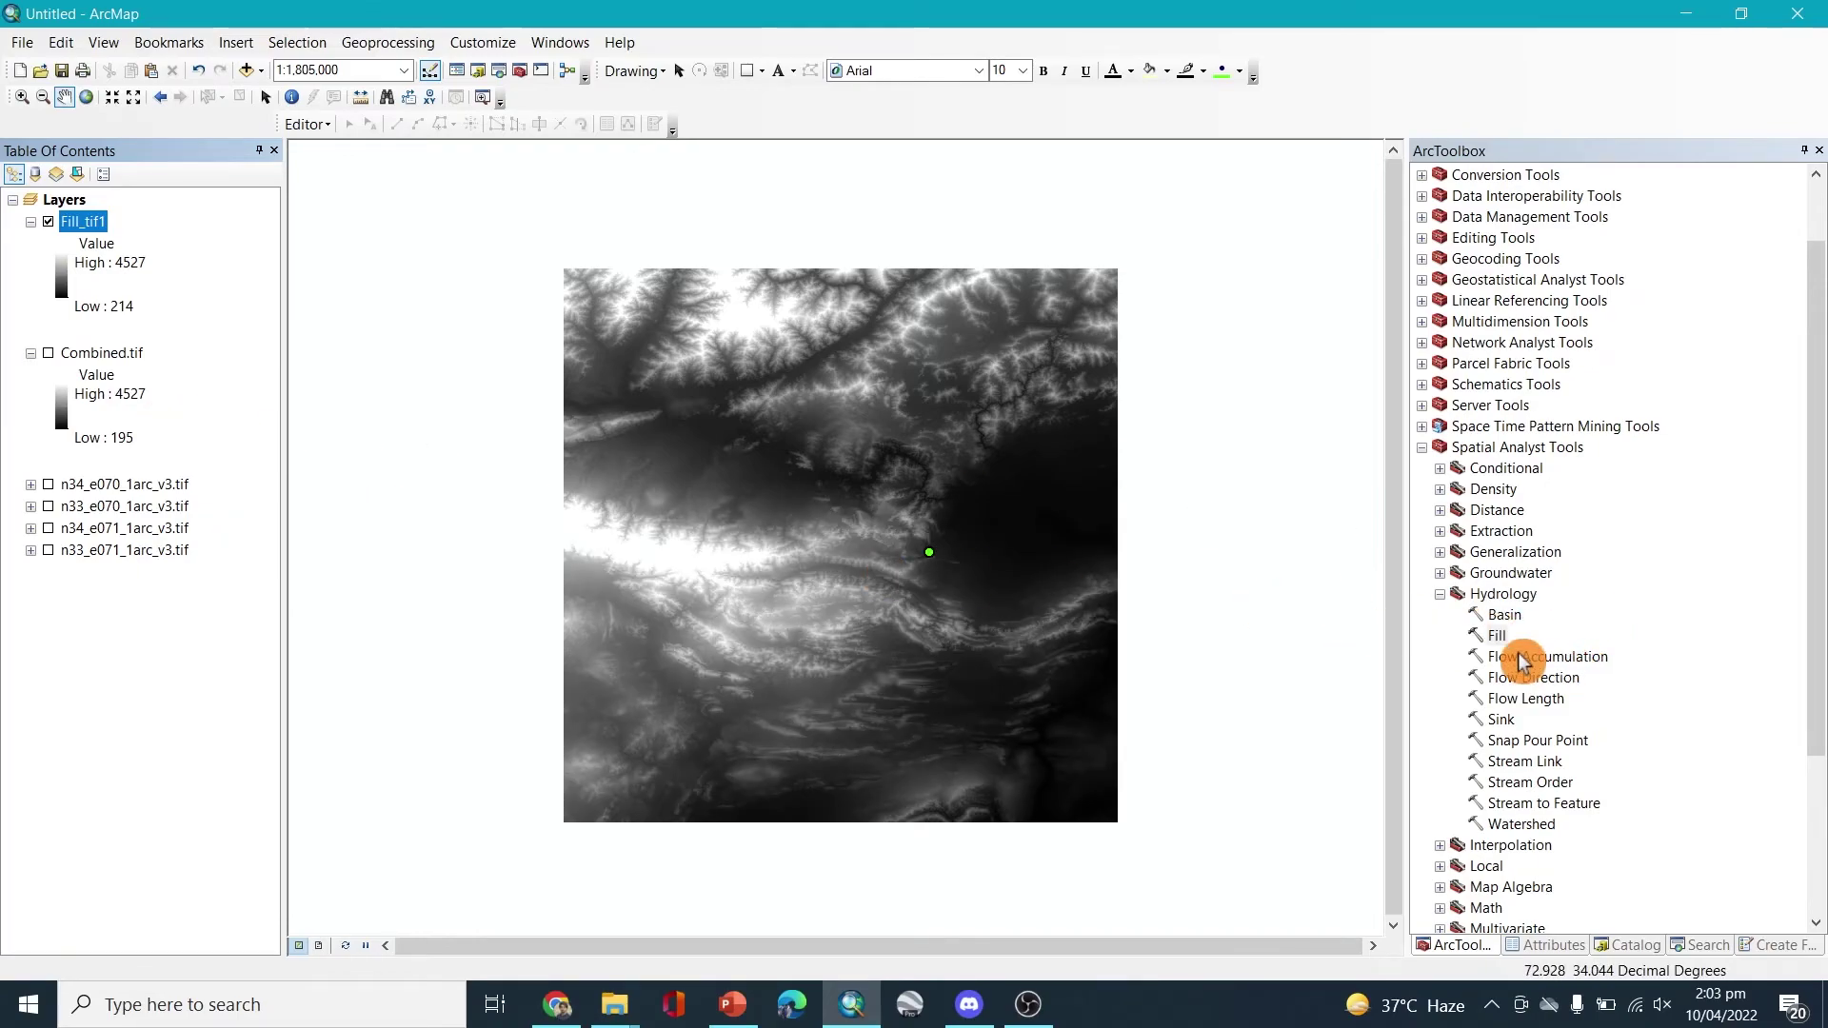
Run Flow Direction with Fill_tif1 as the input surface raster, producing FlowDir_Fill1
{"action": "left_click", "coordinate": [1544, 678]}
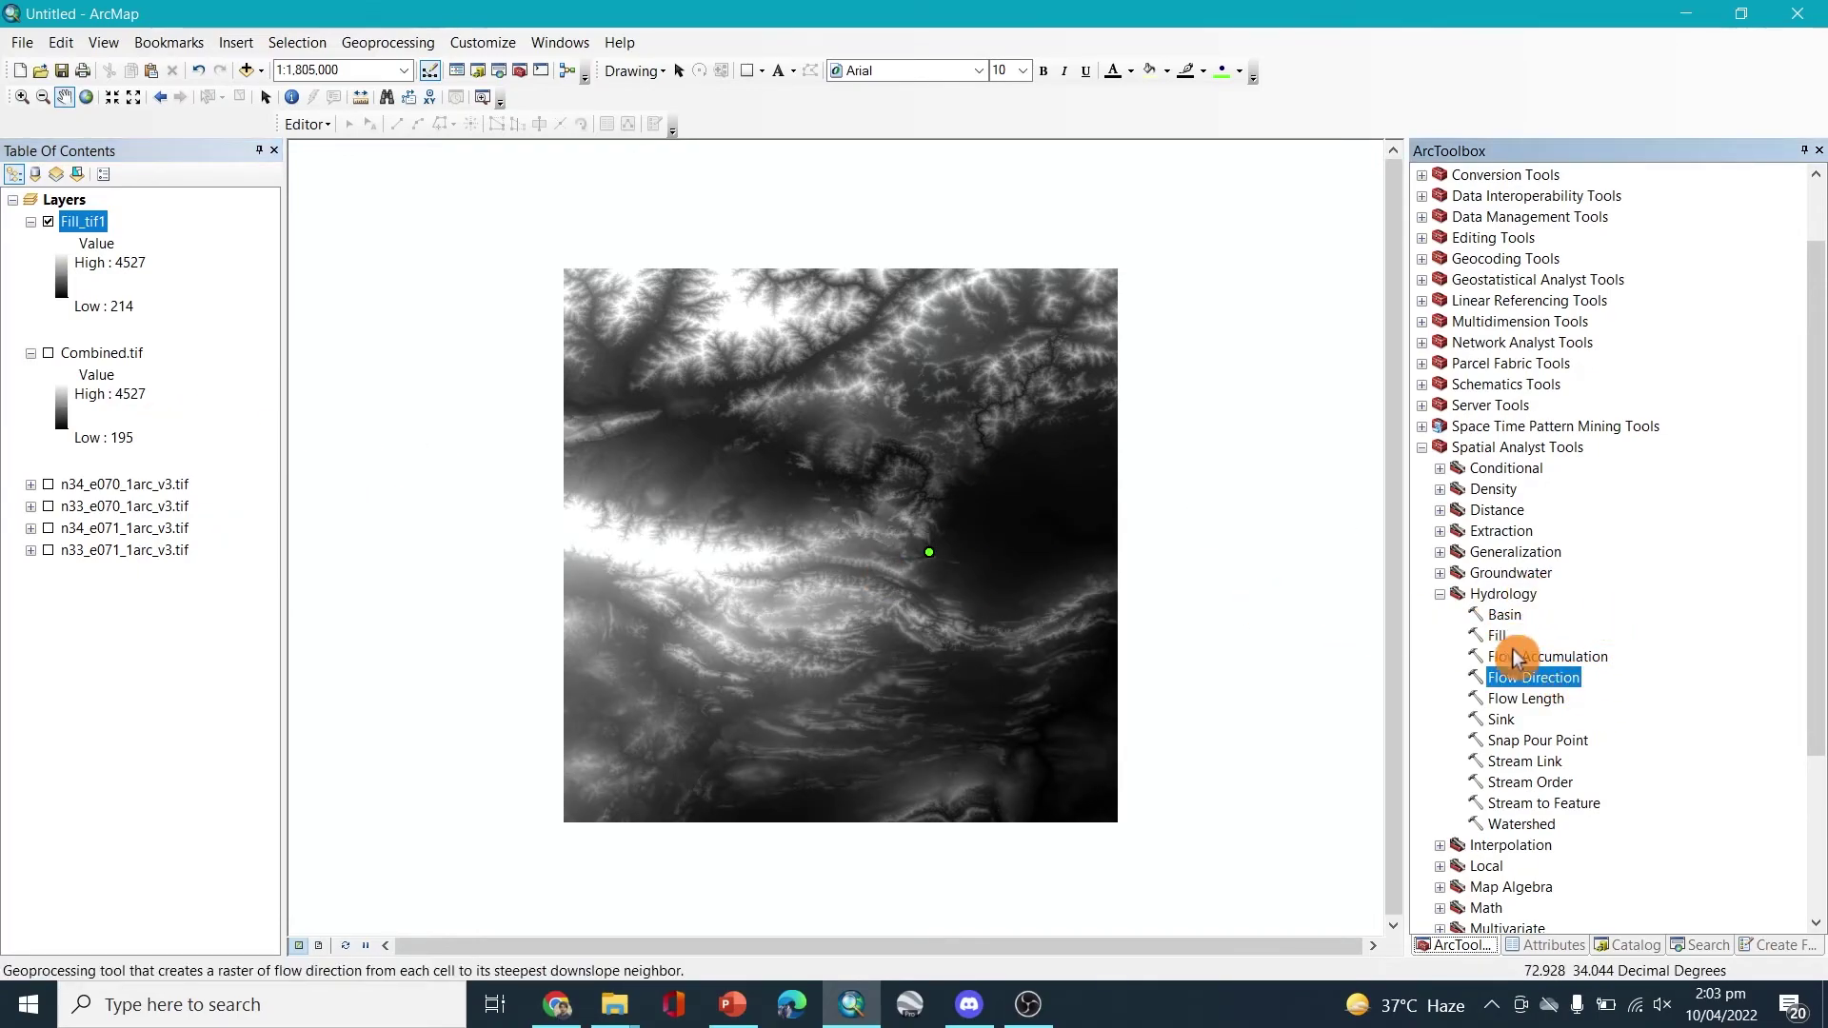
{"action": "double_click", "coordinate": [1539, 682]}
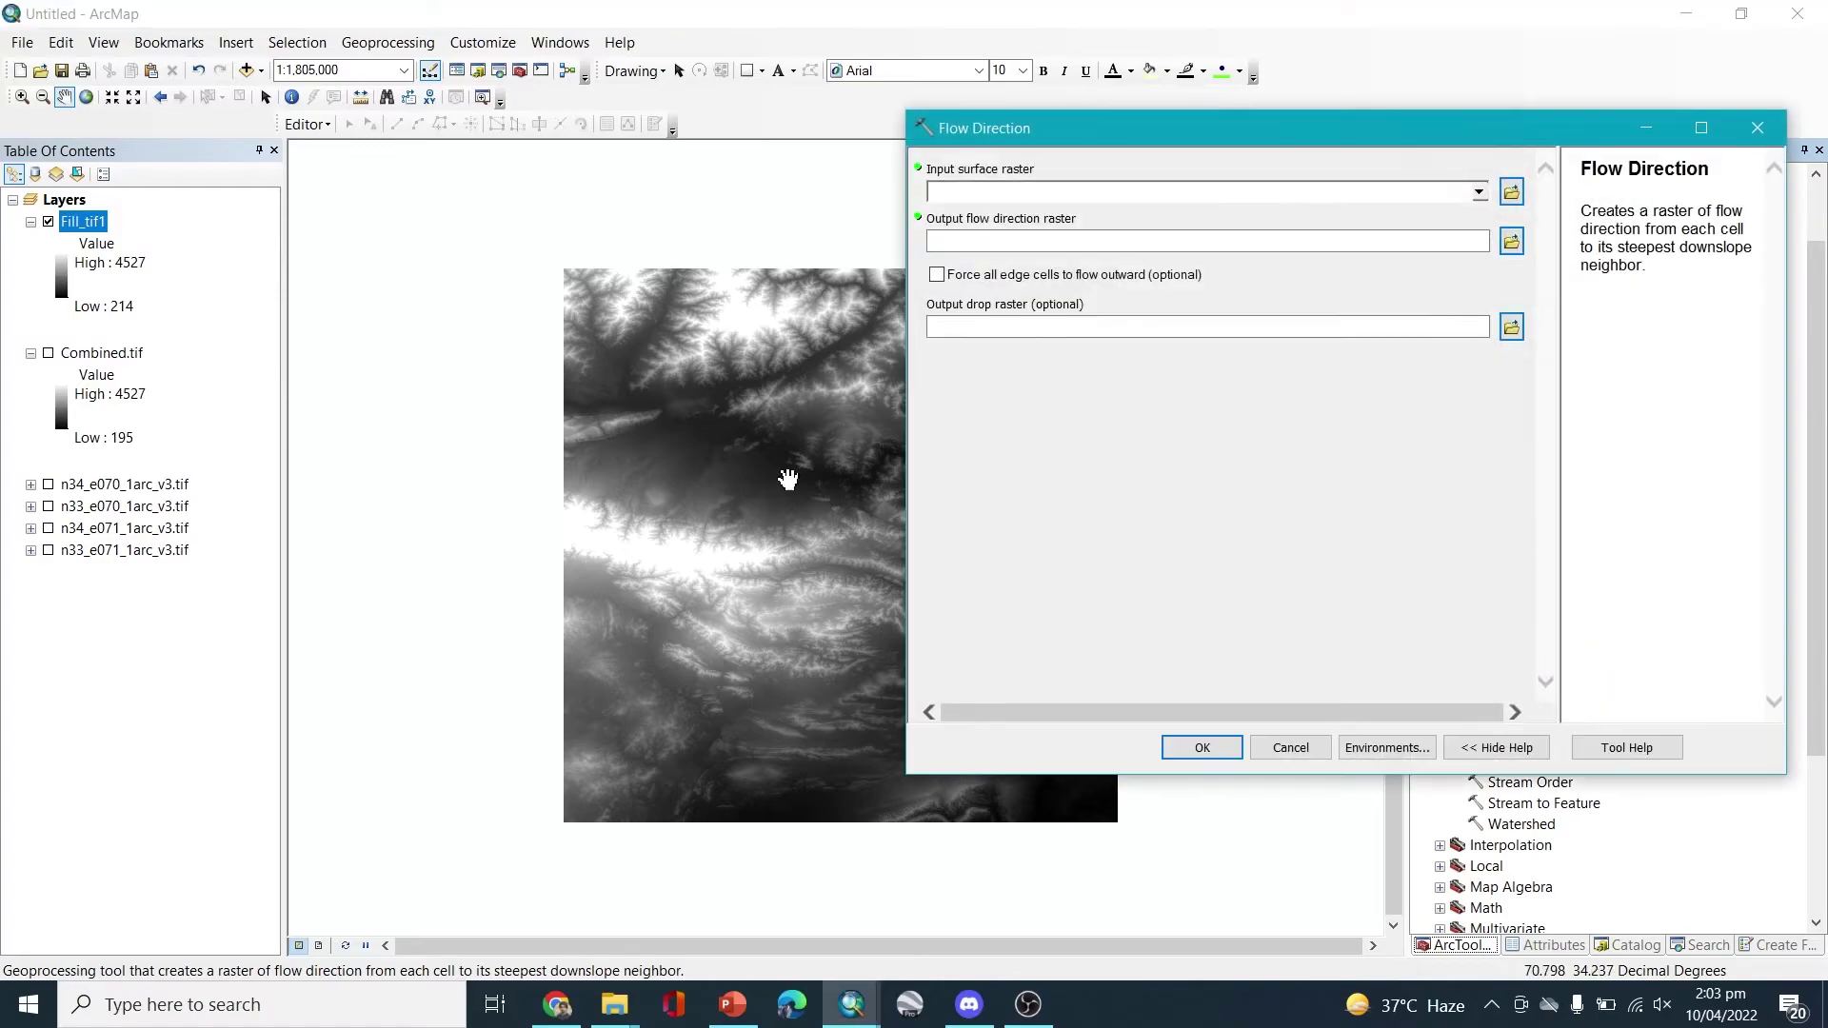
{"action": "left_click_drag", "start_coordinate": [95, 225], "coordinate": [620, 224]}
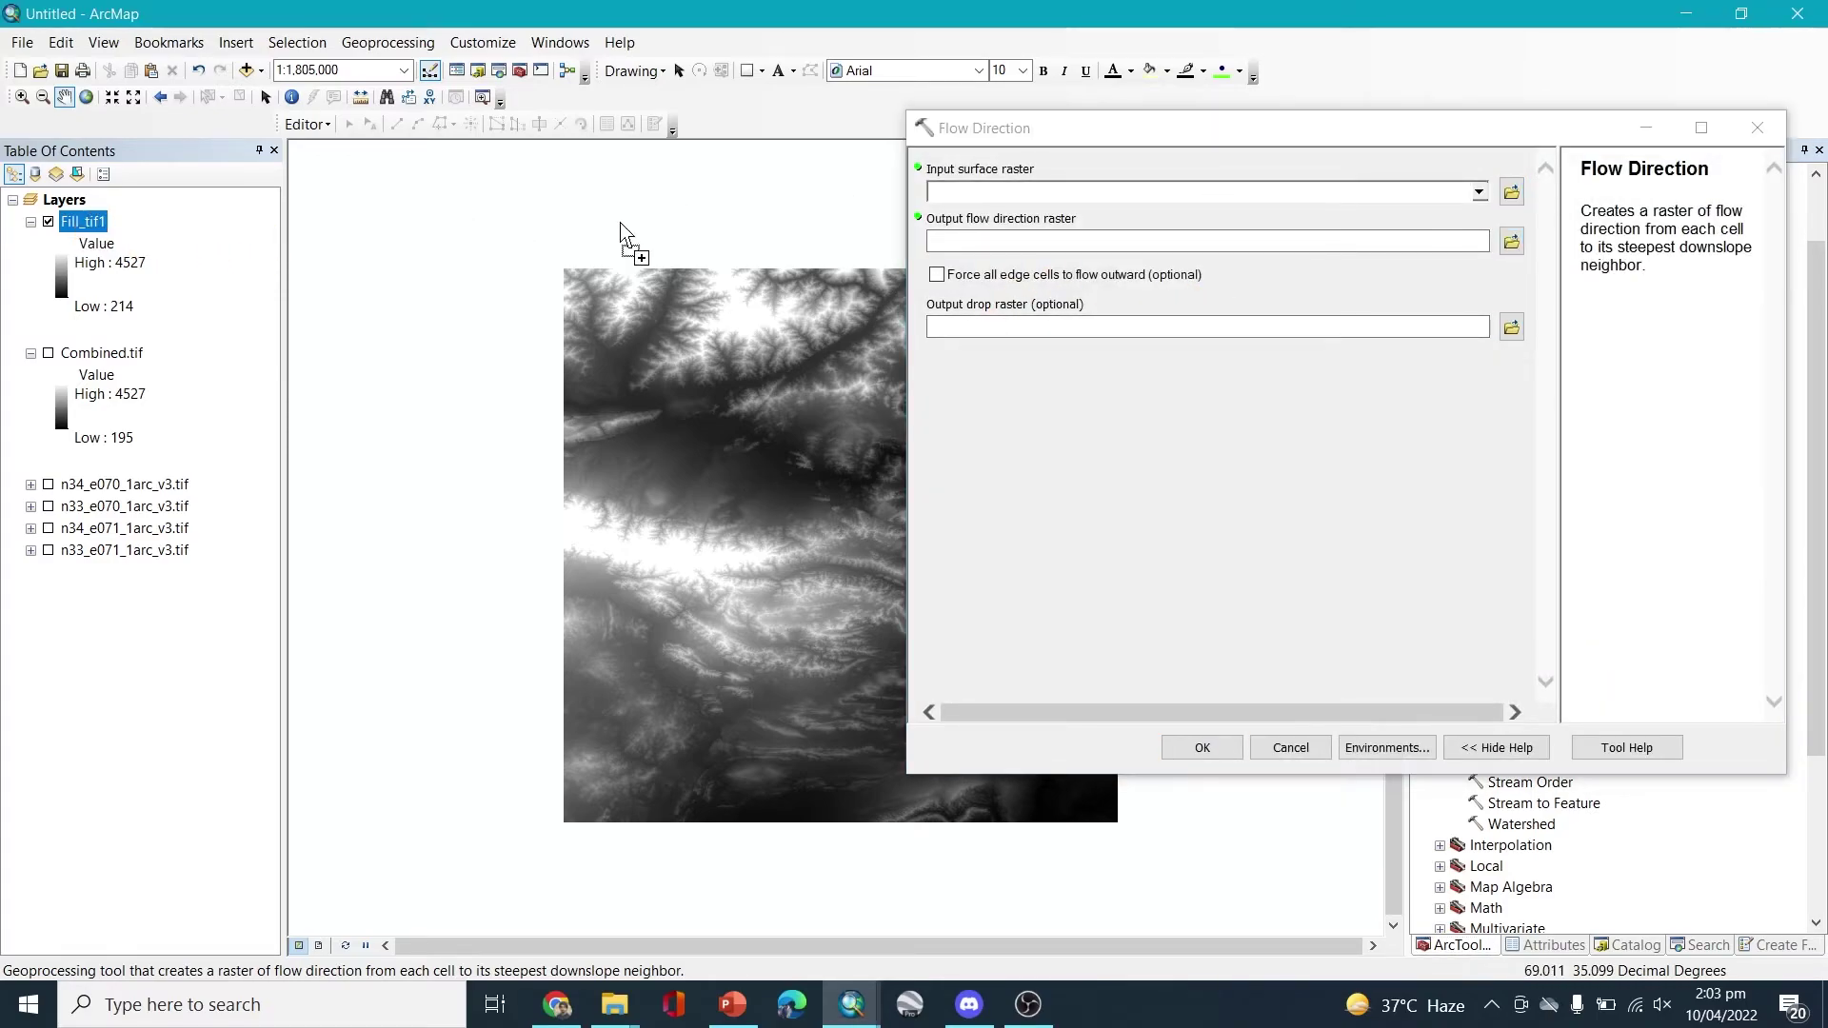
{"action": "left_click_drag", "start_coordinate": [1027, 208], "coordinate": [1024, 192]}
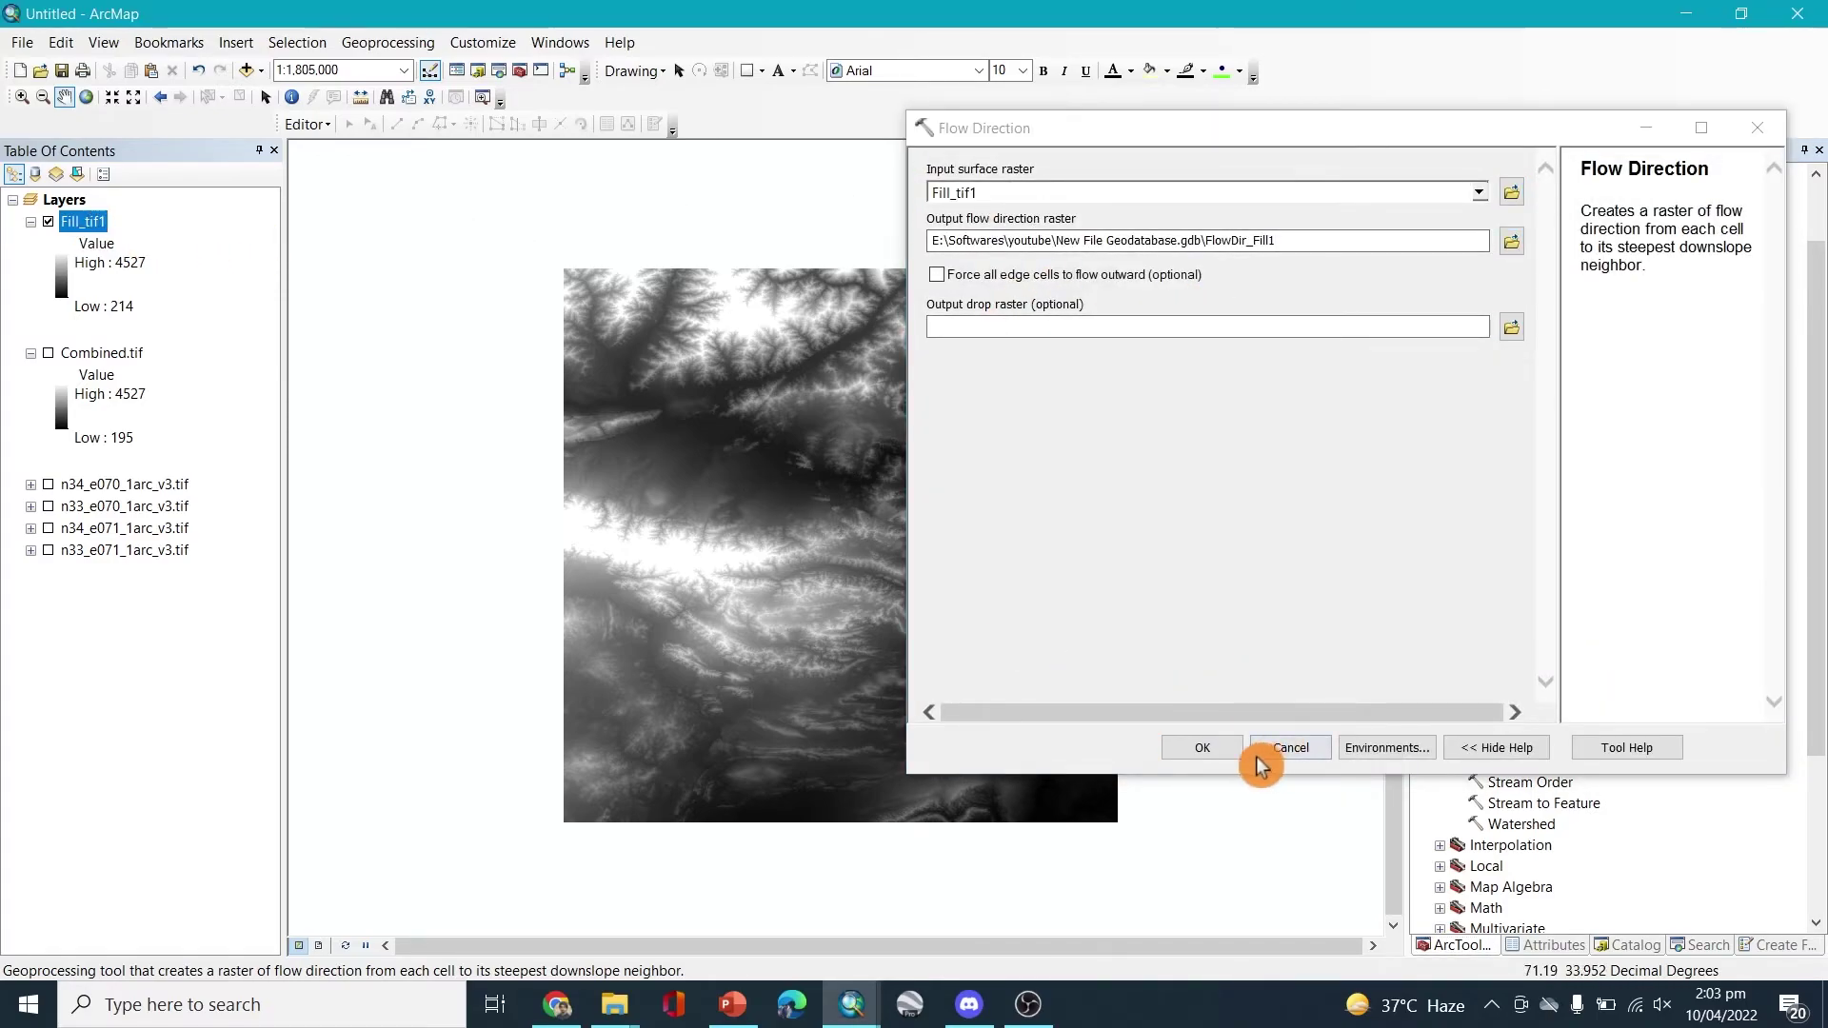
{"action": "left_click", "coordinate": [1205, 749]}
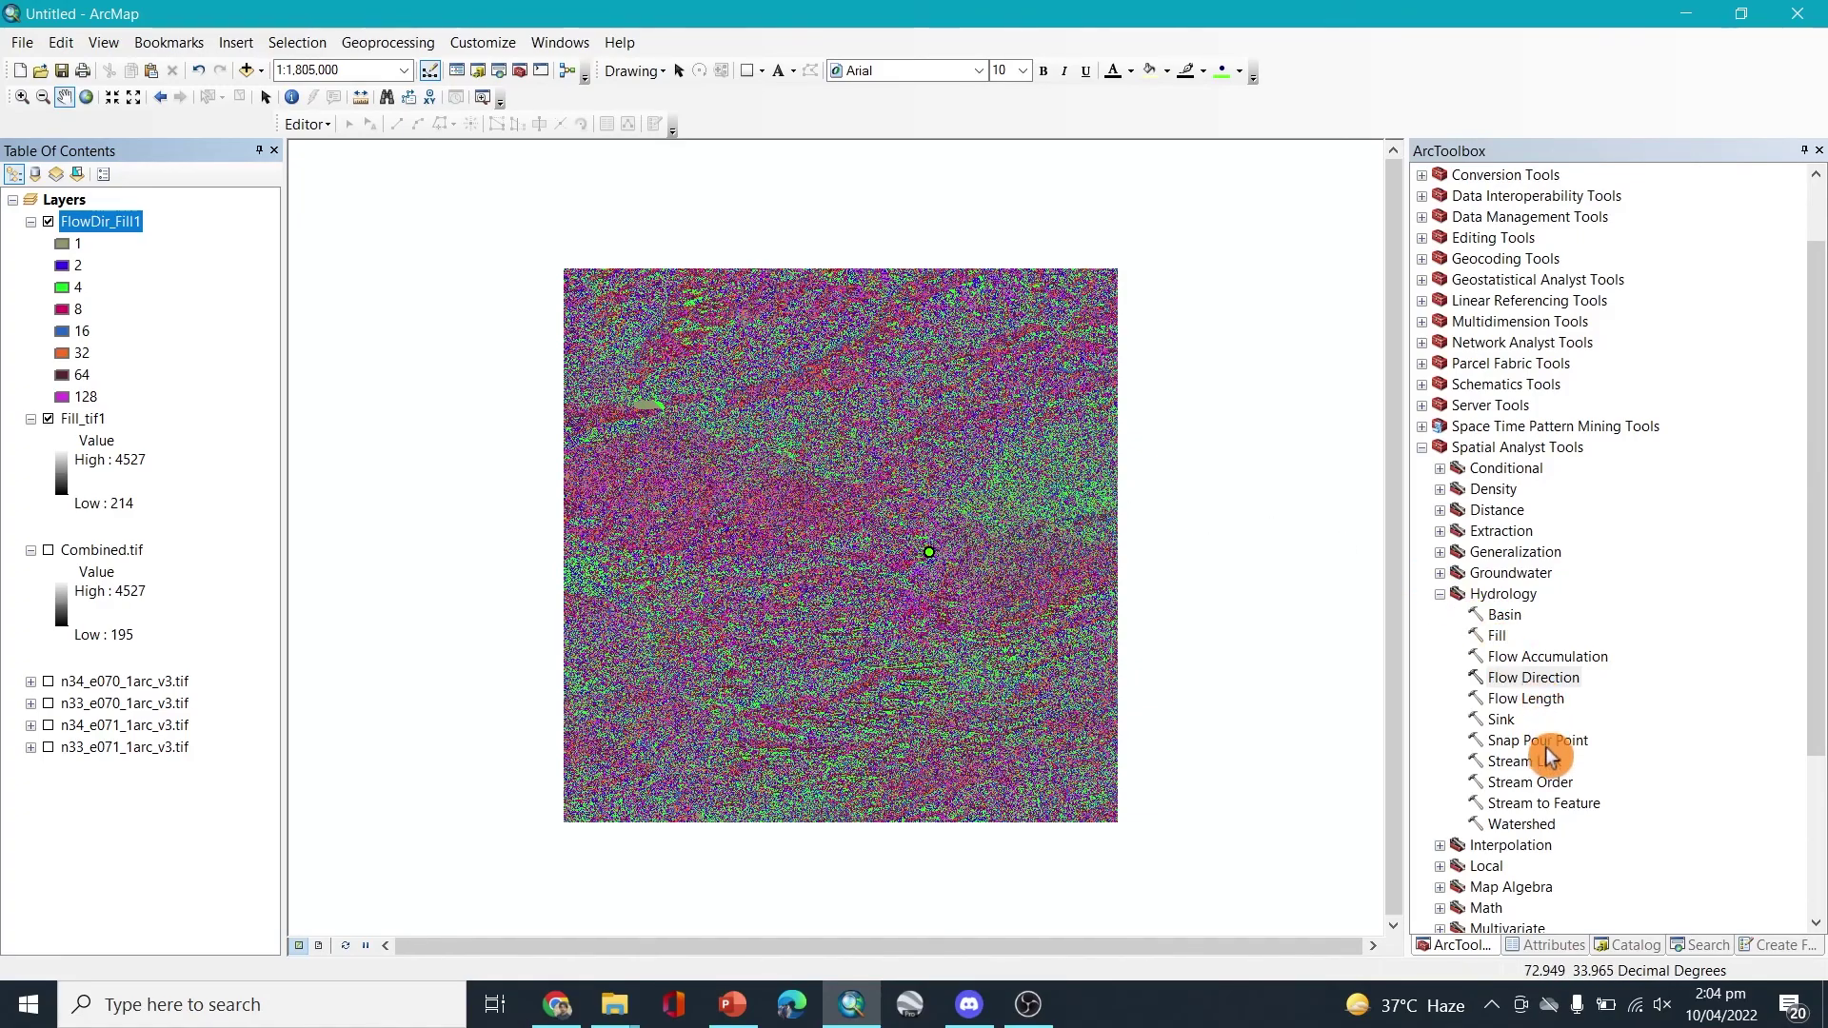
Run Flow Accumulation with FlowDir_Fill1 as the input flow direction raster
{"action": "double_click", "coordinate": [1557, 659]}
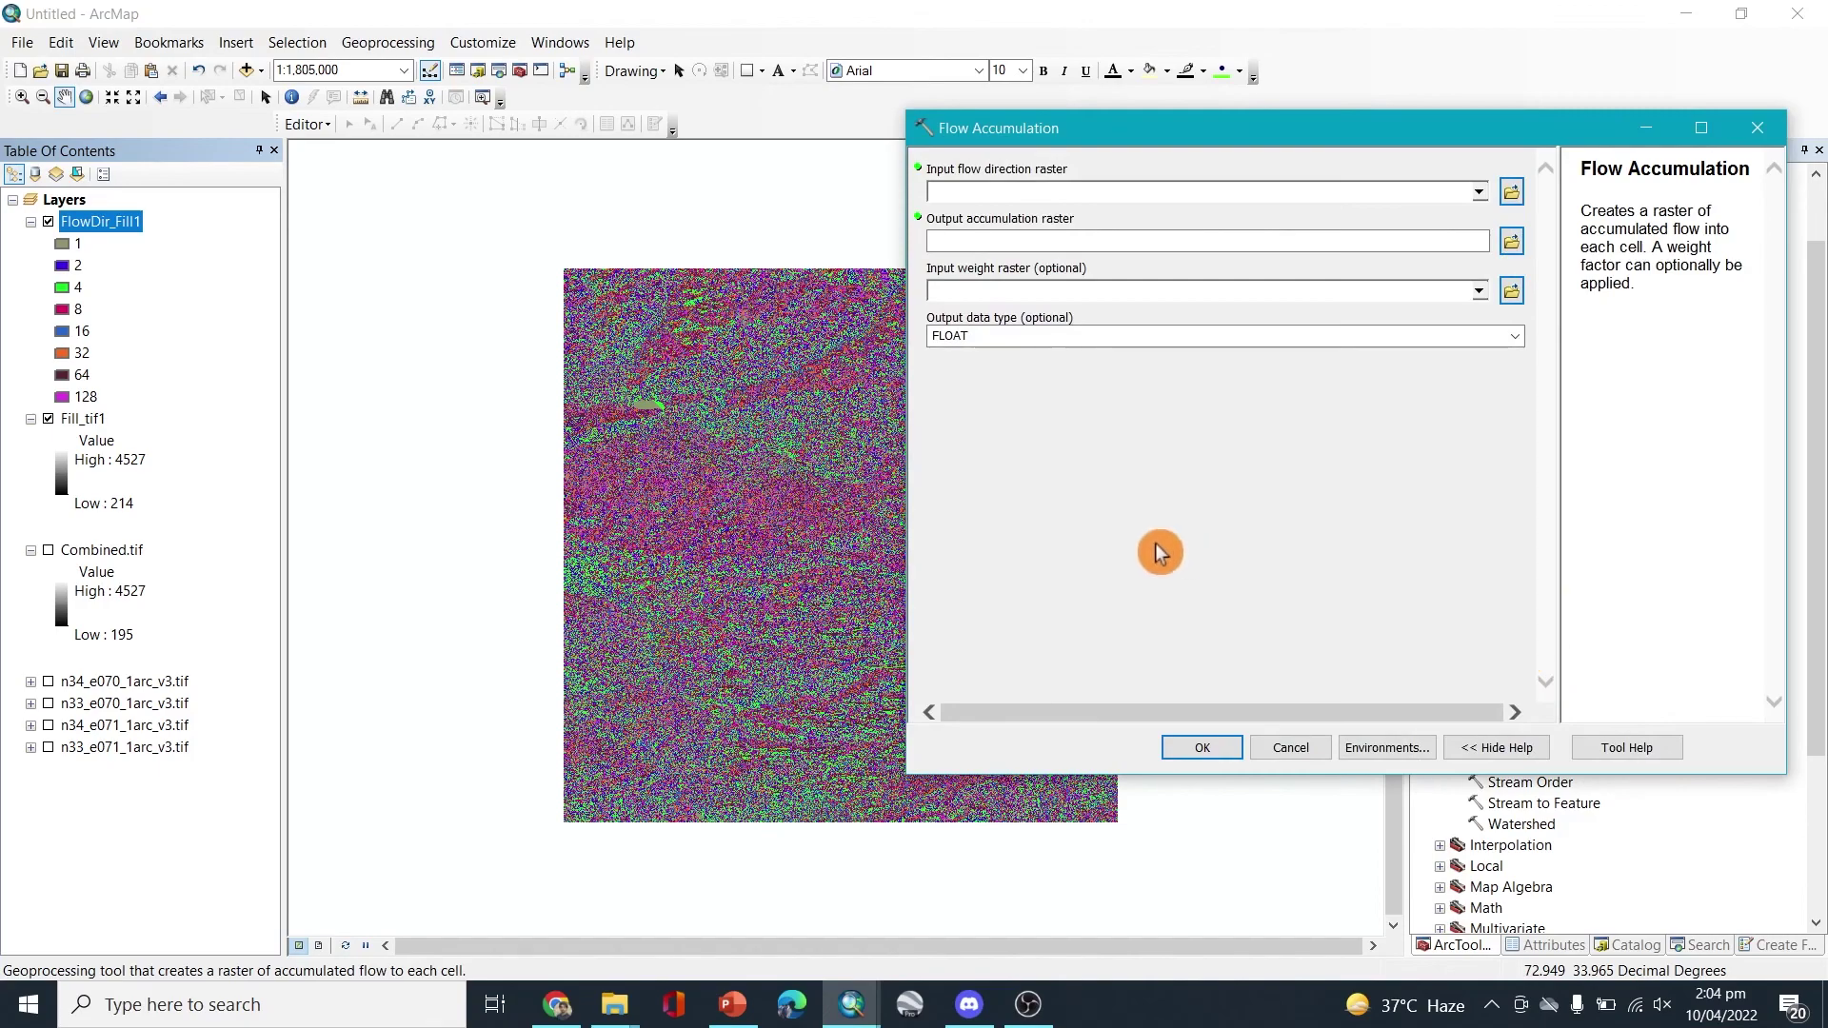
{"action": "left_click", "coordinate": [1479, 192]}
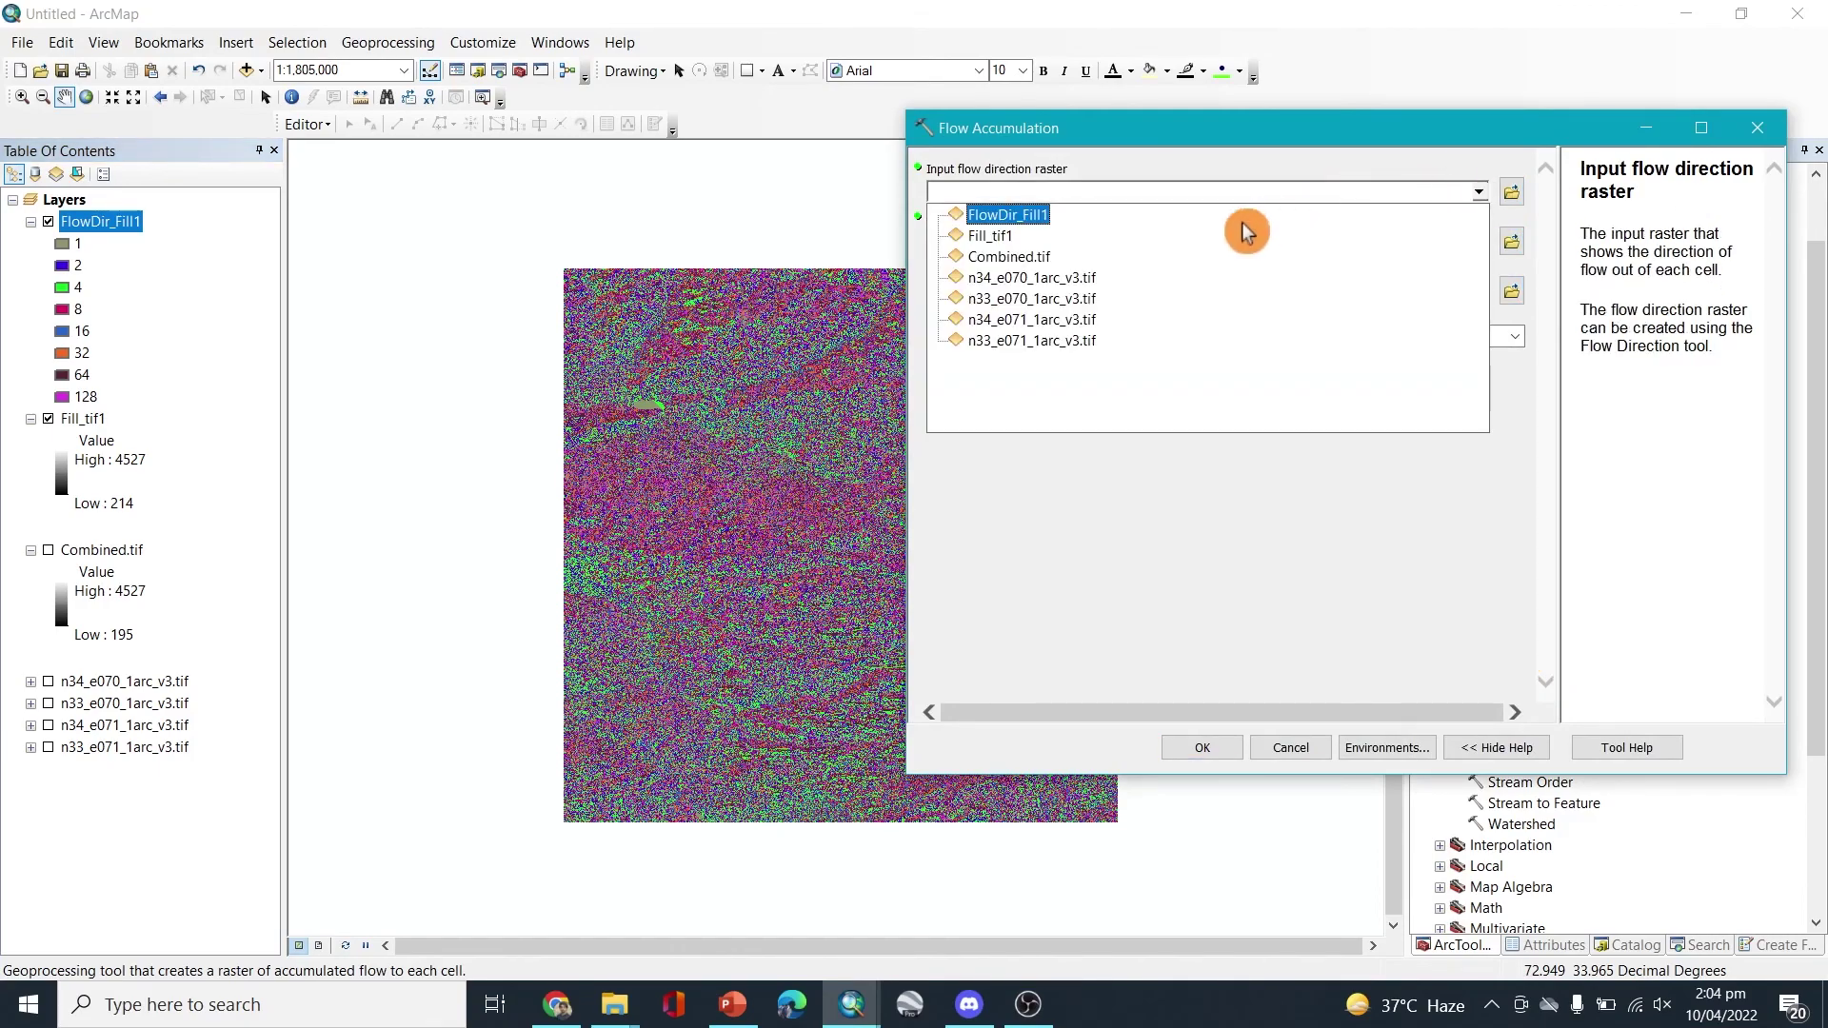
{"action": "left_click", "coordinate": [1023, 215]}
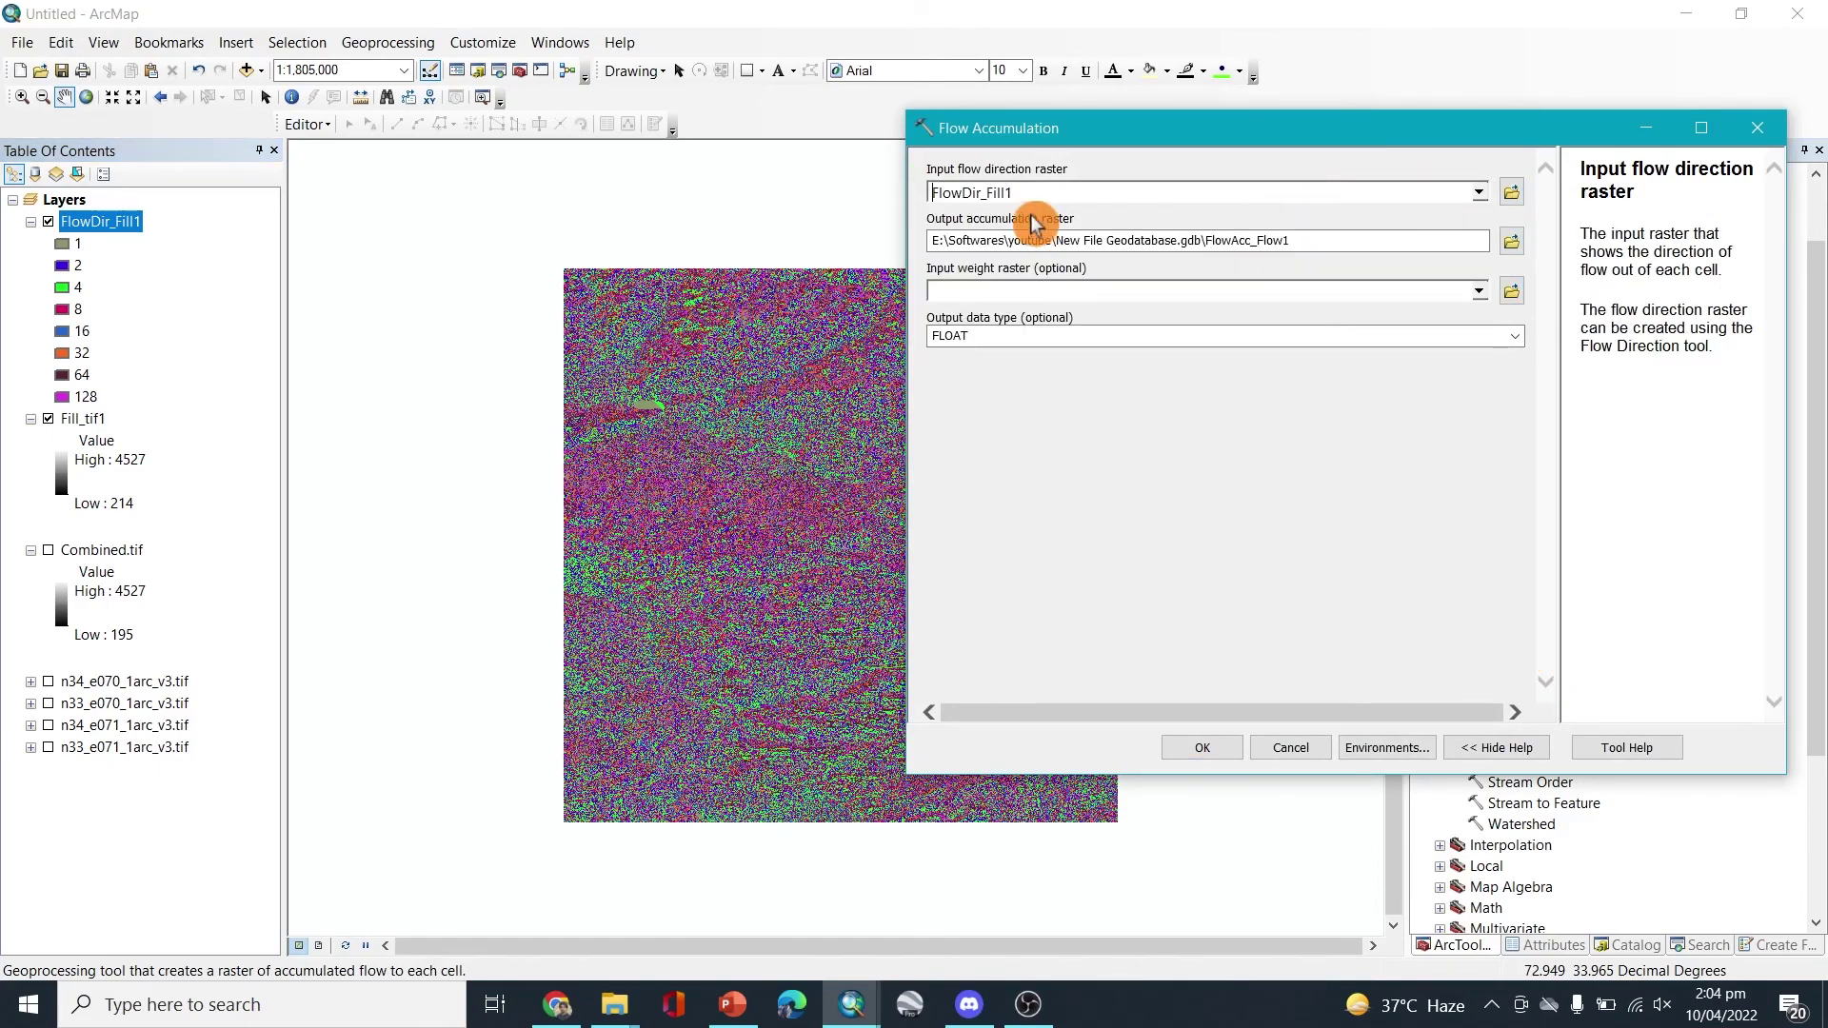
{"action": "left_click", "coordinate": [1202, 748]}
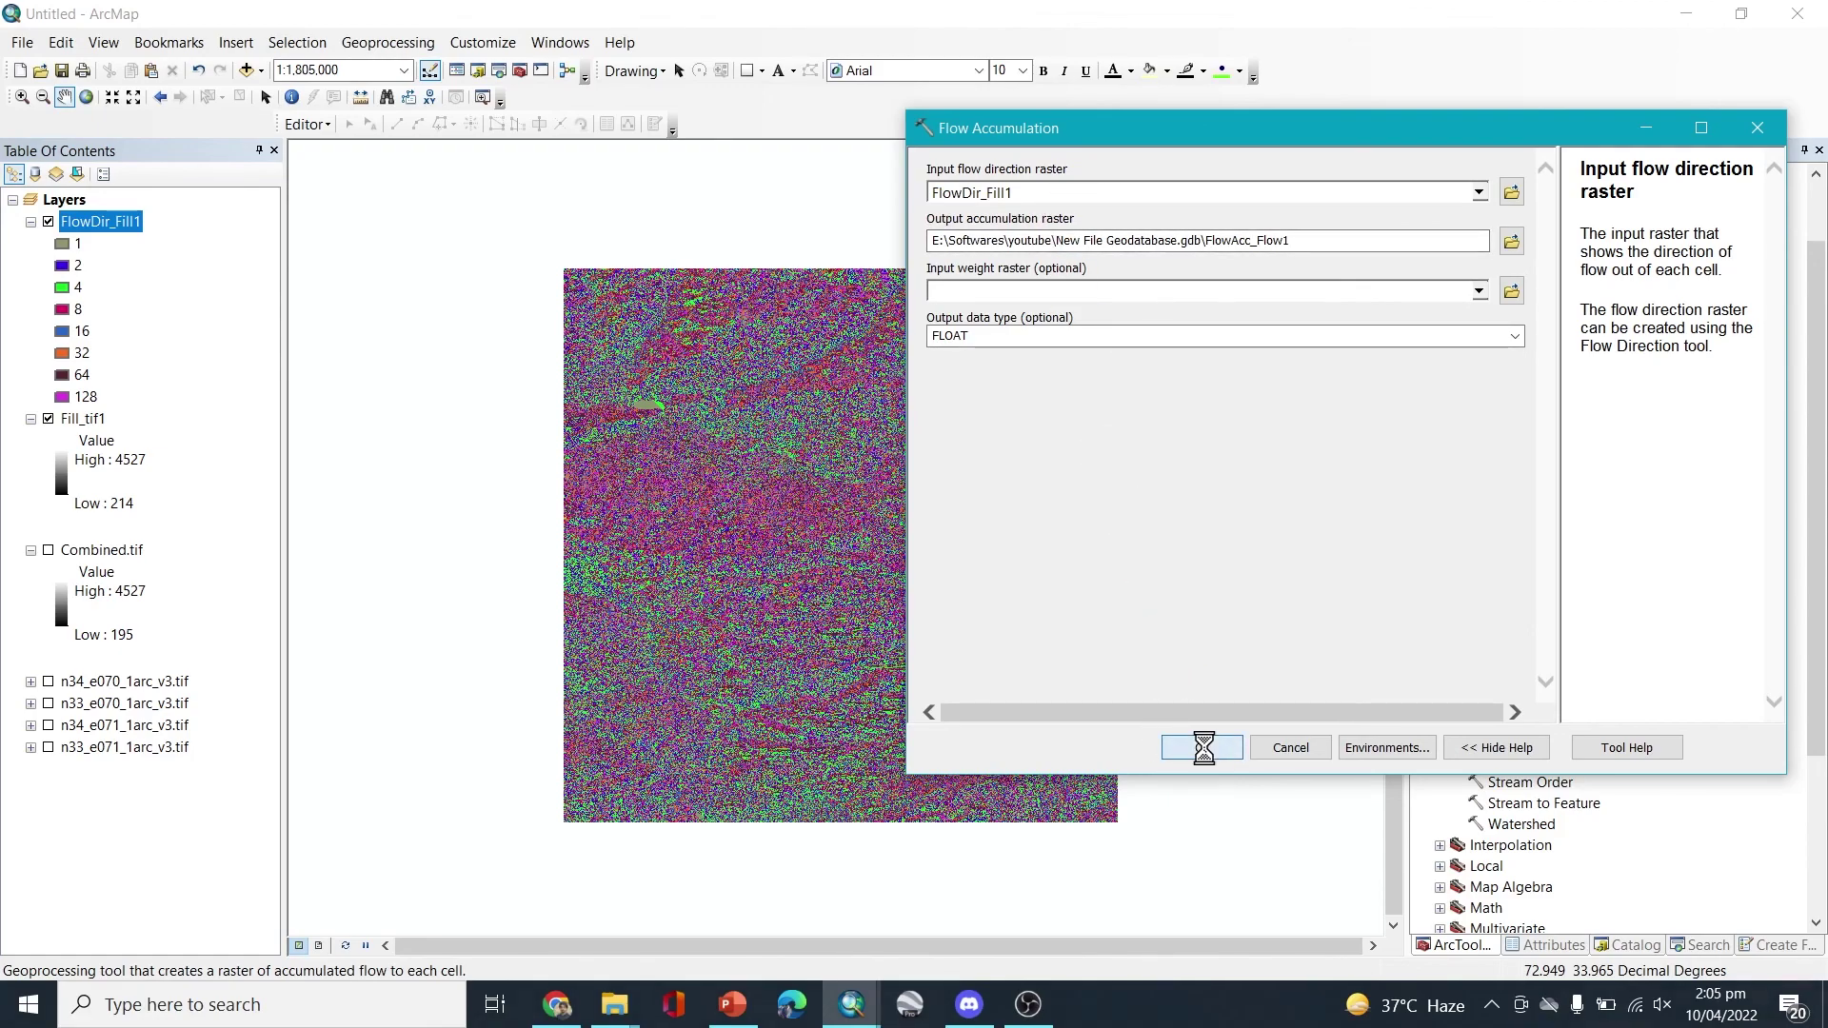